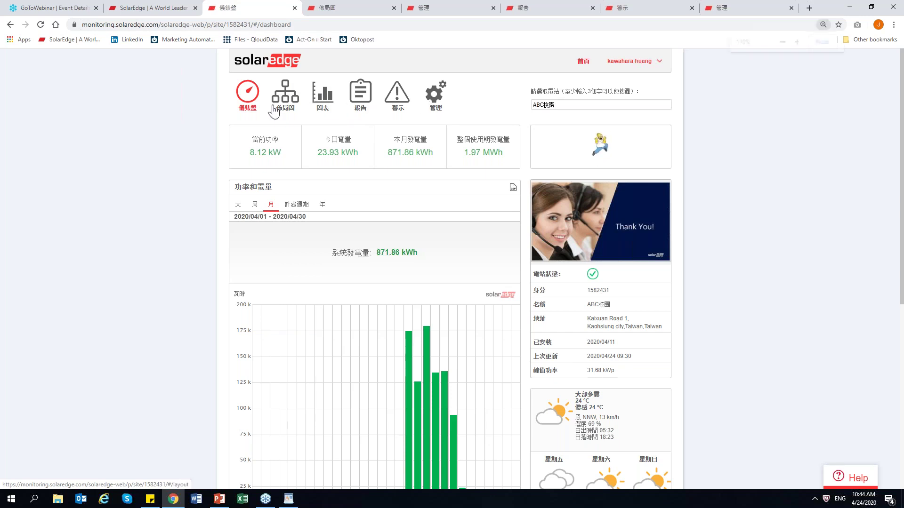
# Enlarge the ABC校園 dashboard to 200% and review the current power and the daily, monthly and lifetime energy figures
pyautogui.hotkey('ctrl', '+')
pyautogui.hotkey('ctrl', '+')
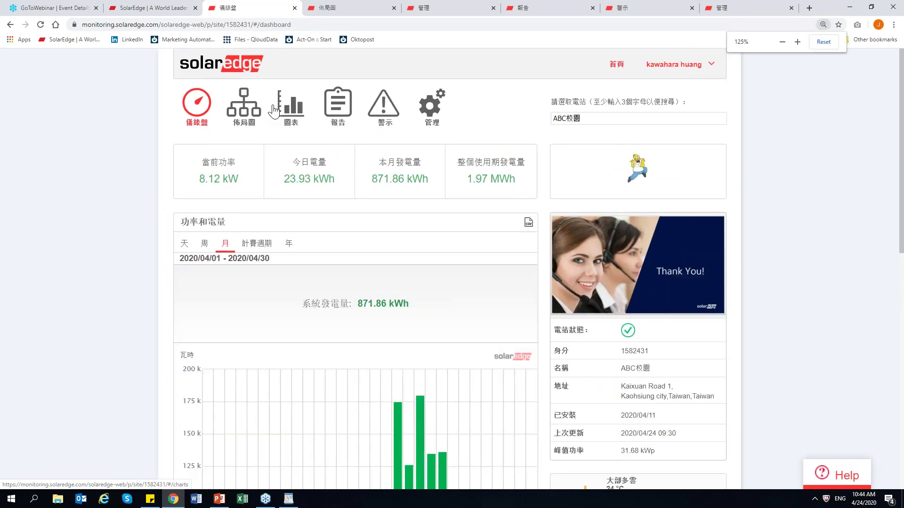
pyautogui.moveTo(275, 112); pyautogui.dragTo(83, 165)
pyautogui.hotkey('ctrl', '+')
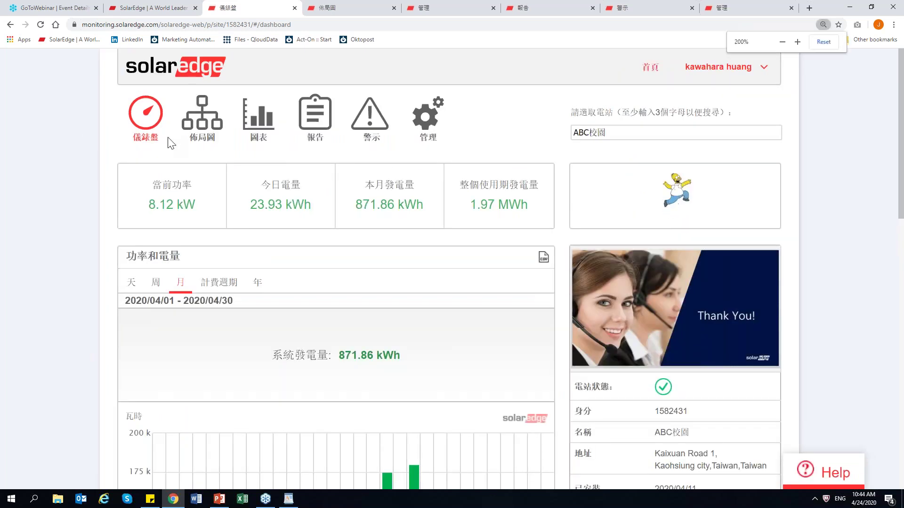
pyautogui.hotkey('ctrl', '+')
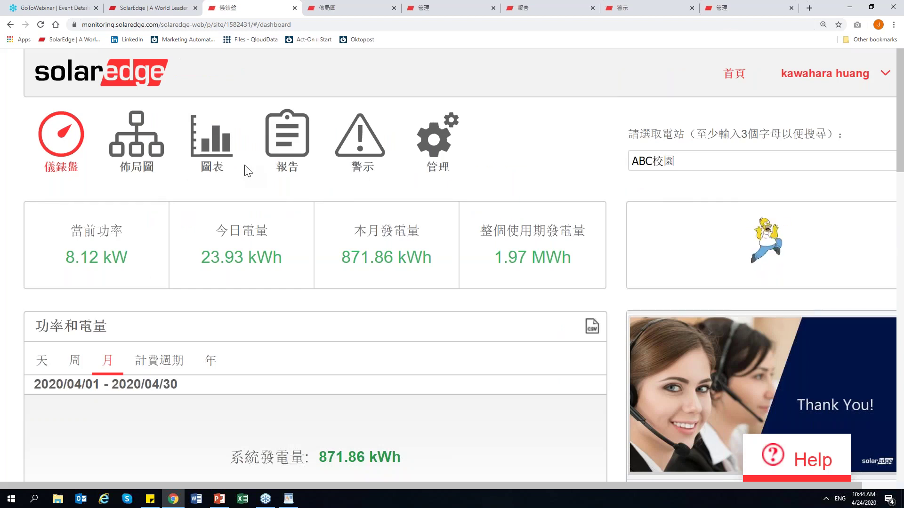
pyautogui.scroll(-1, 244, 165)
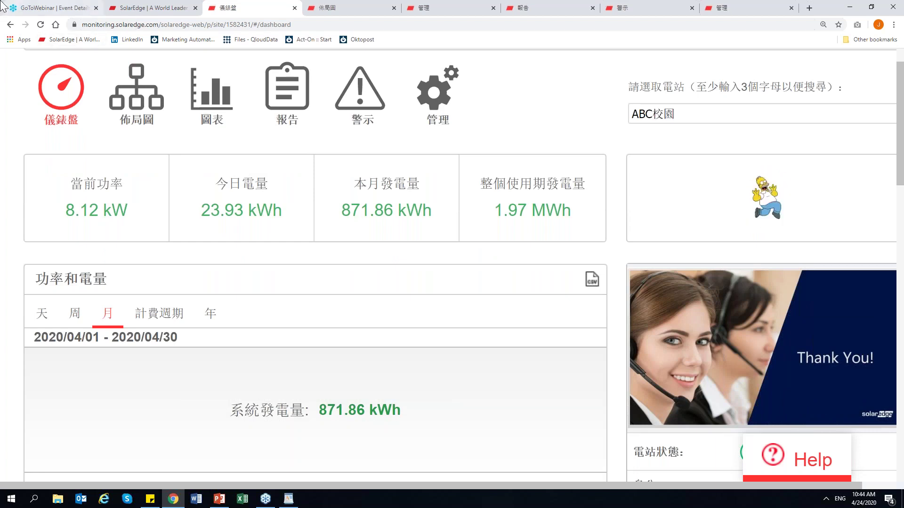
pyautogui.scroll(-1, 228, 200)
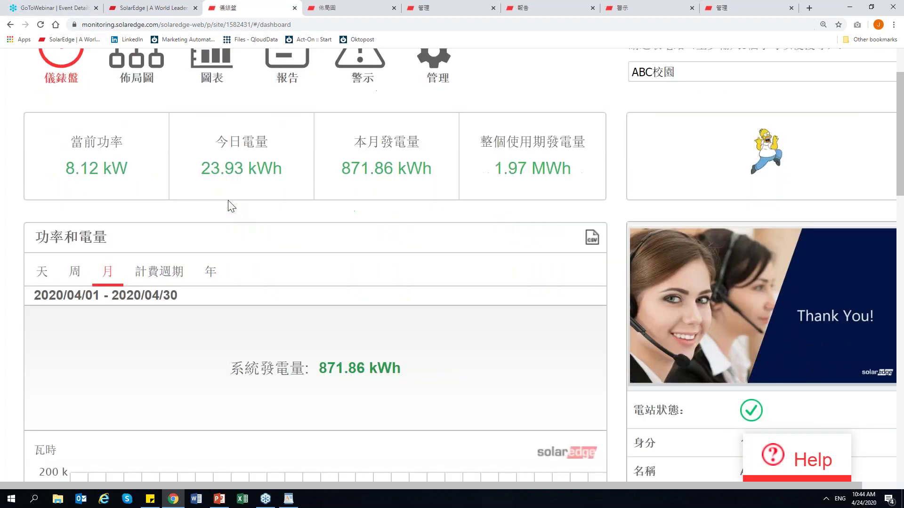
pyautogui.scroll(-2, 228, 205)
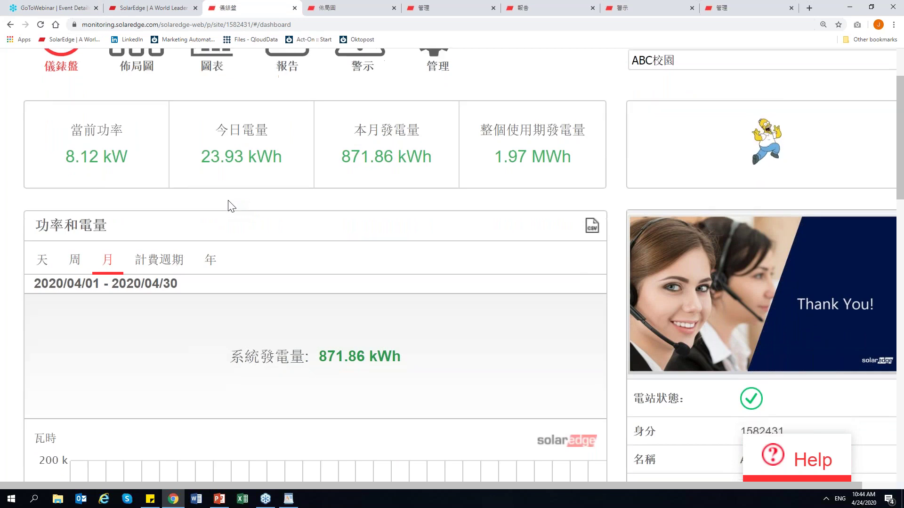
pyautogui.scroll(3, 230, 205)
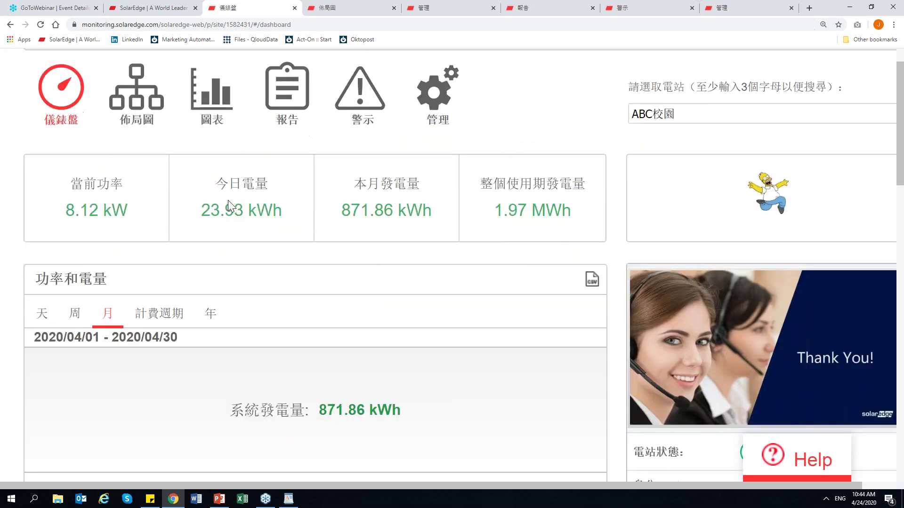
pyautogui.scroll(-3, 231, 206)
pyautogui.scroll(3, 127, 194)
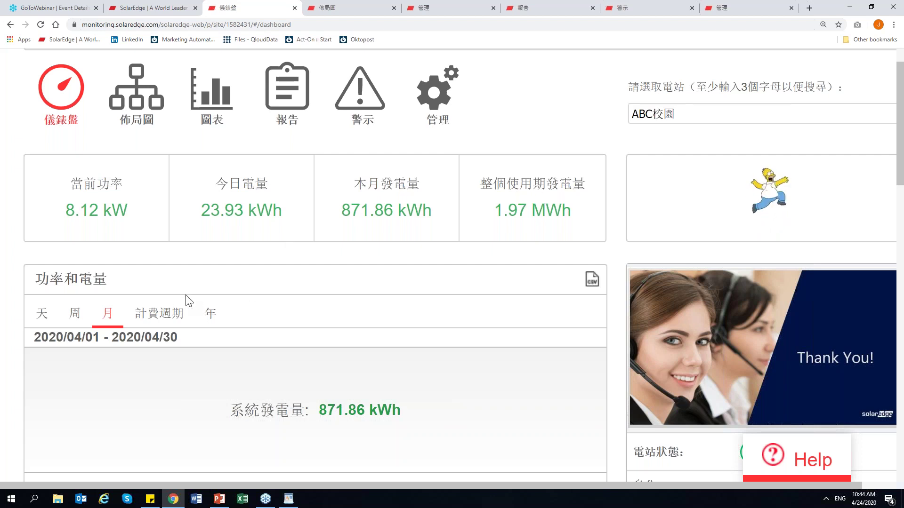
# Examine the daily production bars for April 2020 and the monthly energy comparison chart on the dashboard
pyautogui.scroll(-3, 187, 303)
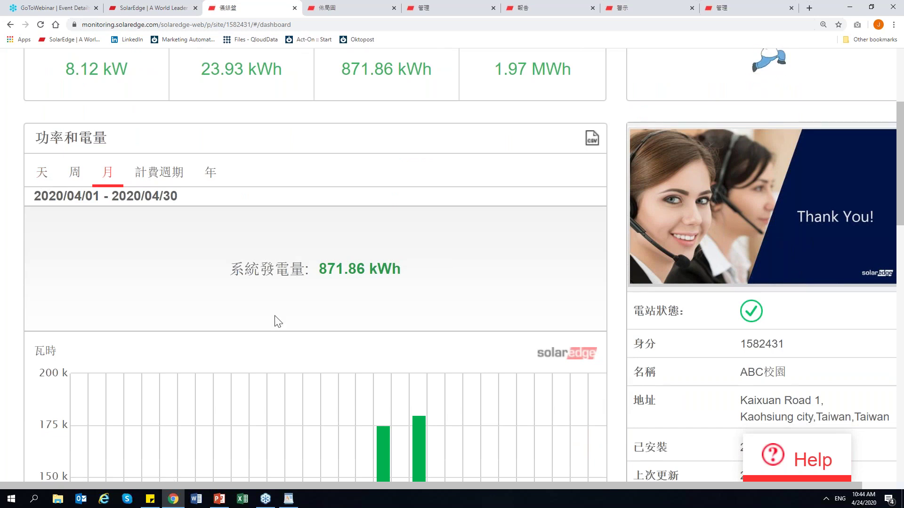
pyautogui.scroll(-1, 235, 323)
pyautogui.scroll(-7, 231, 317)
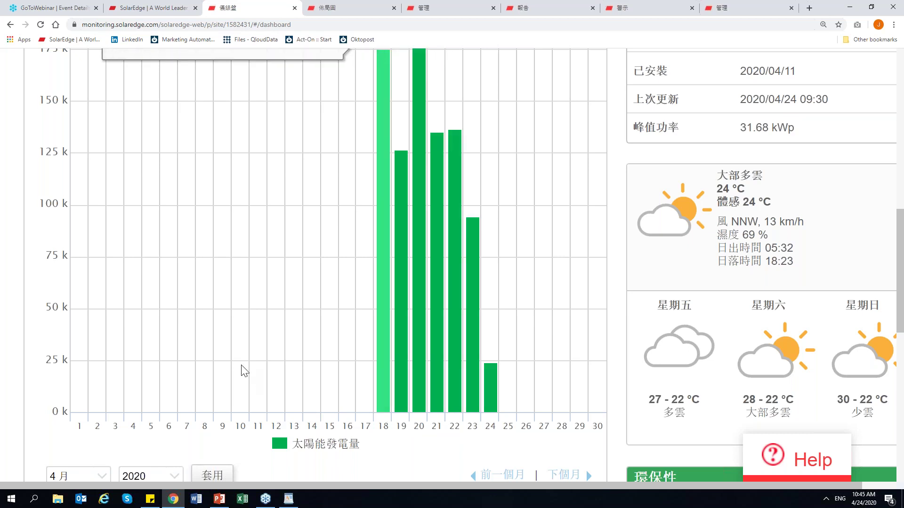
pyautogui.scroll(1, 242, 371)
pyautogui.scroll(1, 242, 371)
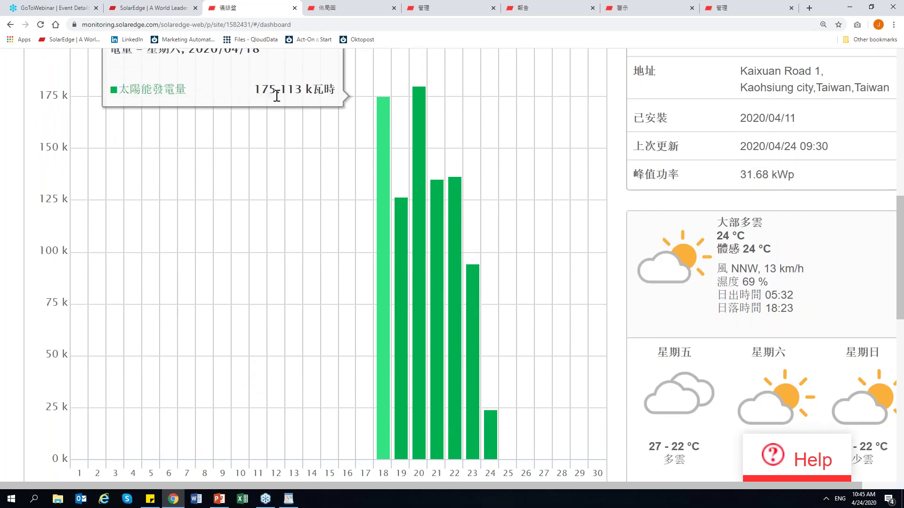
pyautogui.scroll(-9, 538, 231)
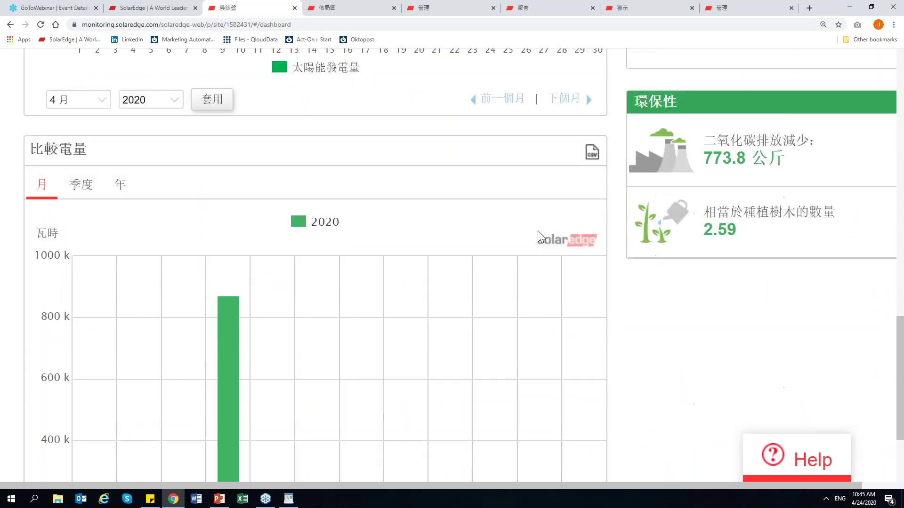
pyautogui.scroll(-3, 537, 231)
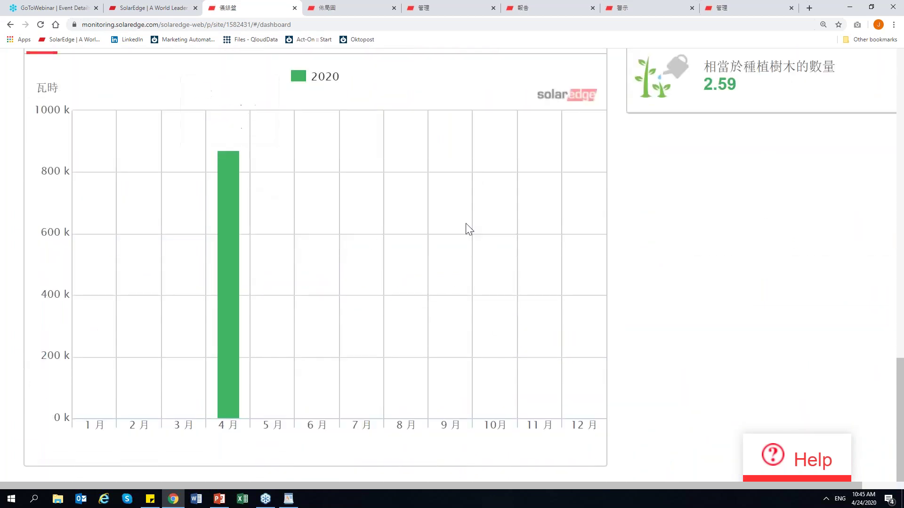
pyautogui.scroll(9, 465, 235)
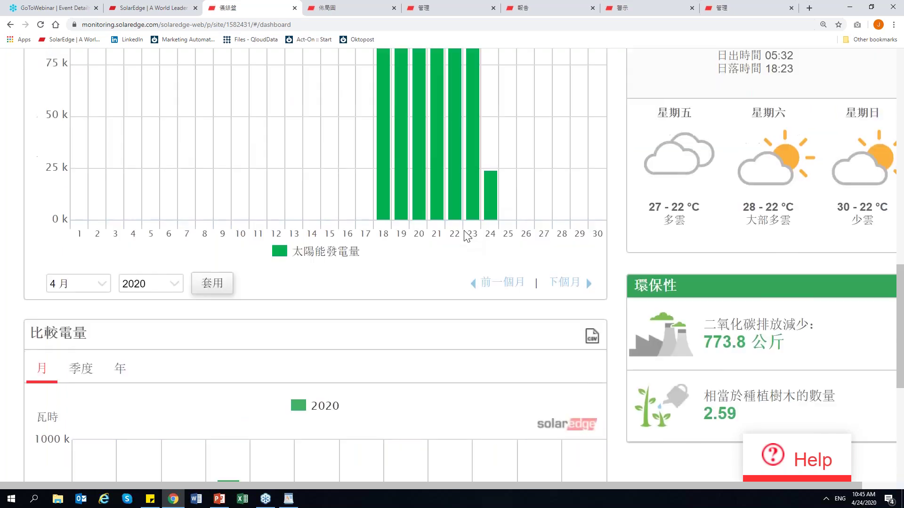
pyautogui.scroll(3, 626, 356)
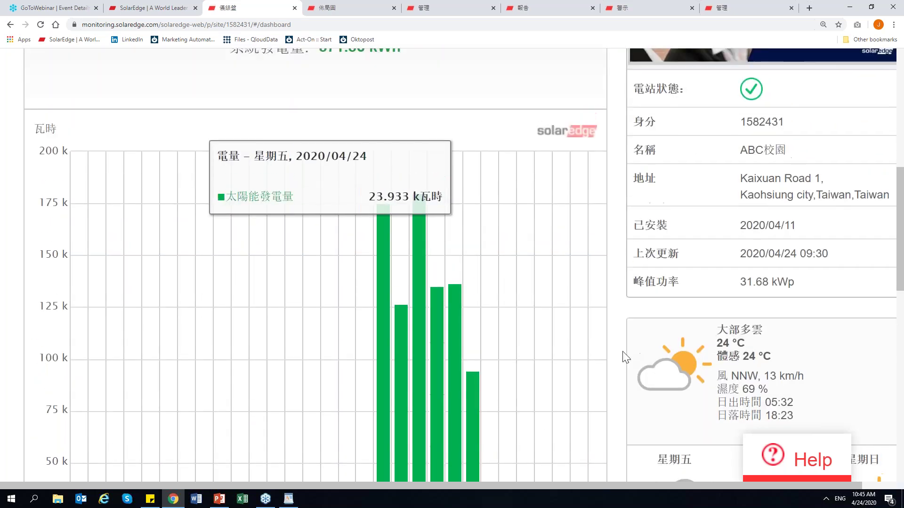
# Review the site logo, the site image and the site details, including status, address, installation date, last update and peak power
pyautogui.scroll(3, 624, 356)
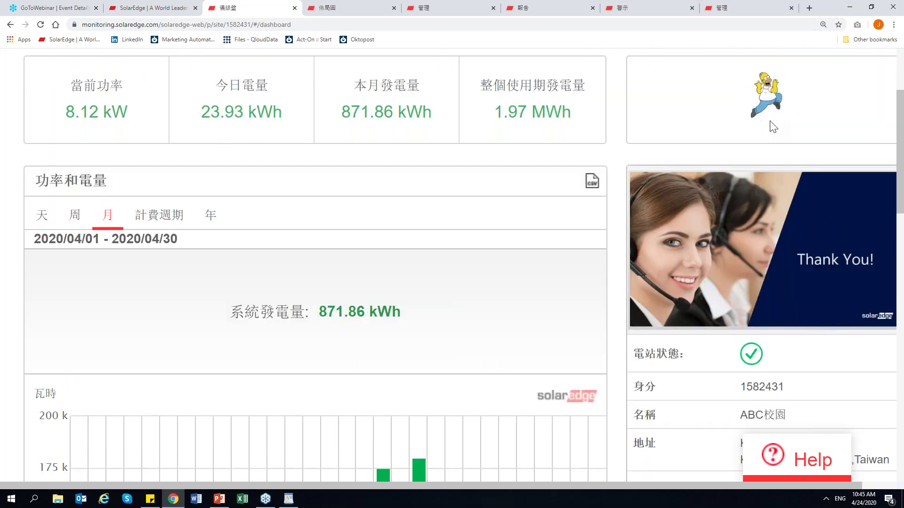
pyautogui.scroll(1, 758, 110)
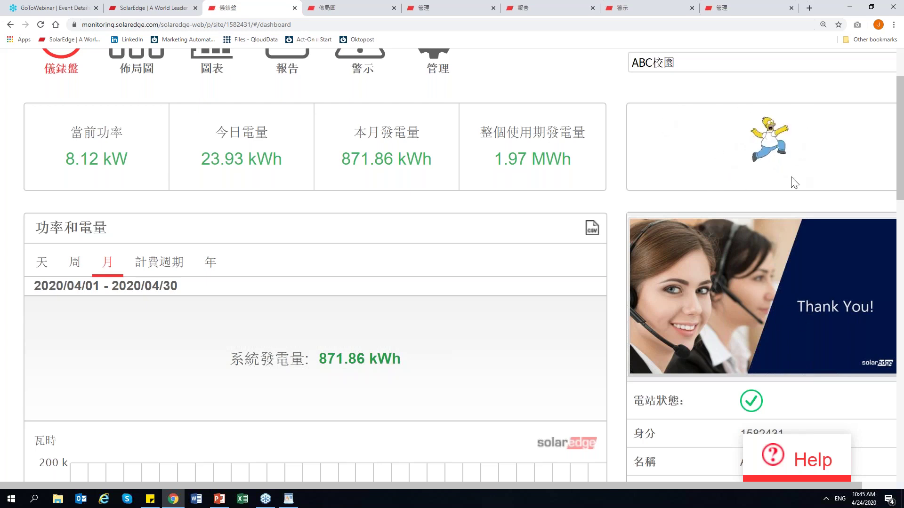
pyautogui.scroll(-1, 744, 155)
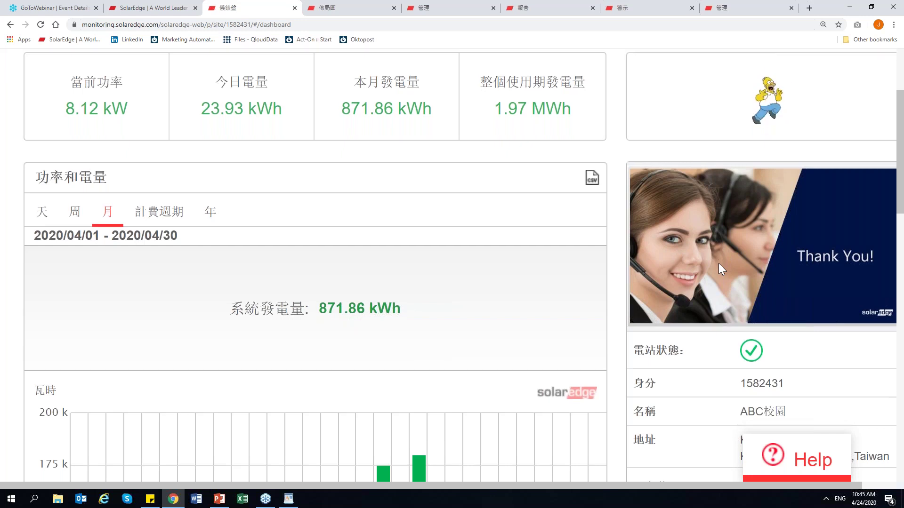
pyautogui.scroll(-1, 718, 264)
pyautogui.scroll(-1, 712, 213)
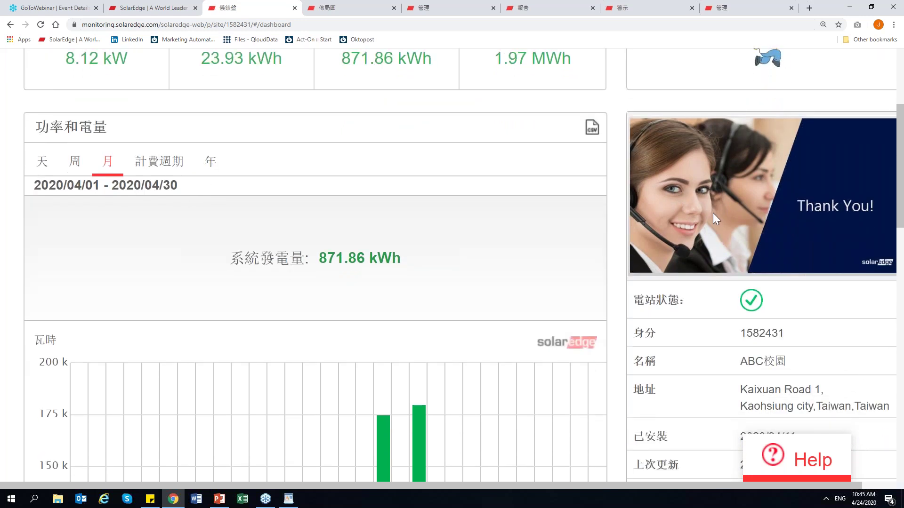
pyautogui.moveTo(751, 265)
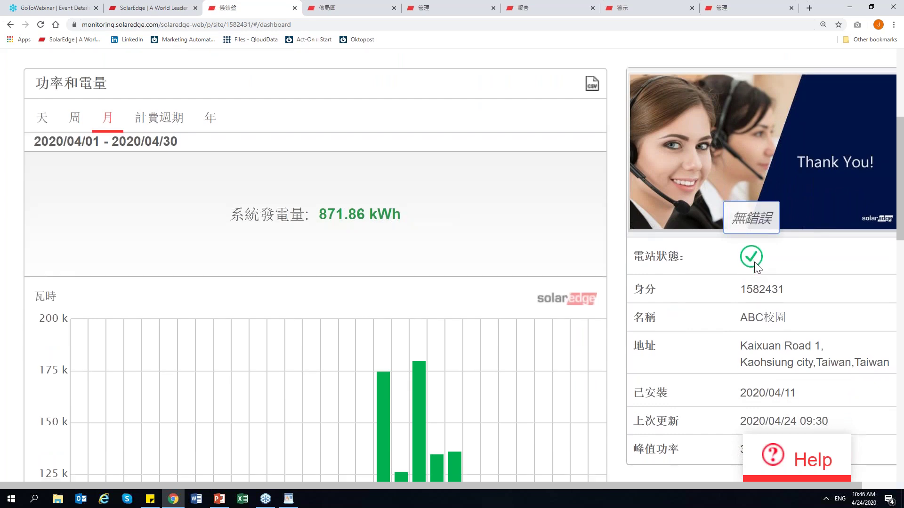
pyautogui.scroll(-1, 754, 263)
pyautogui.scroll(-2, 748, 260)
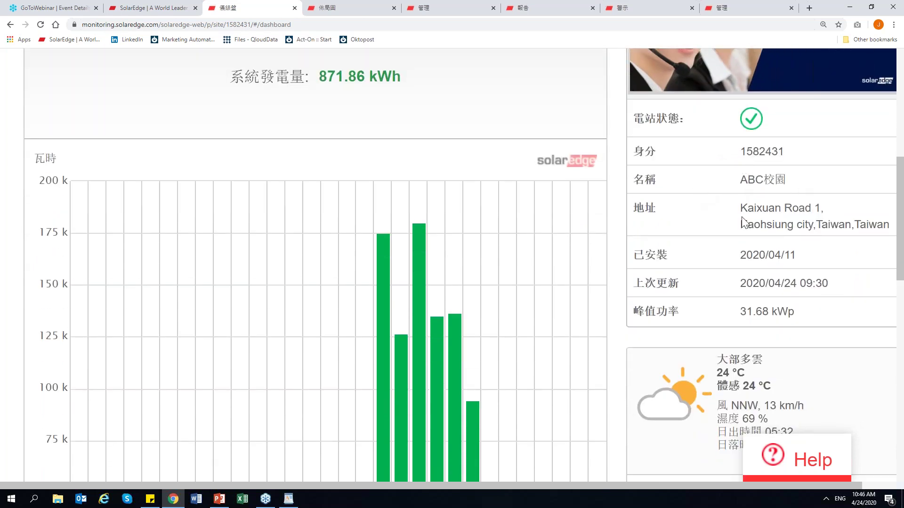
pyautogui.scroll(-1, 741, 217)
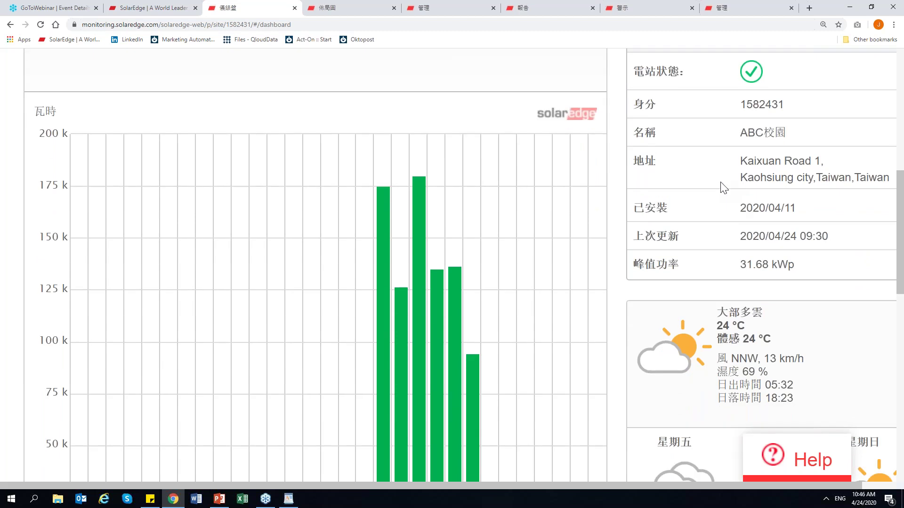
pyautogui.scroll(-2, 723, 187)
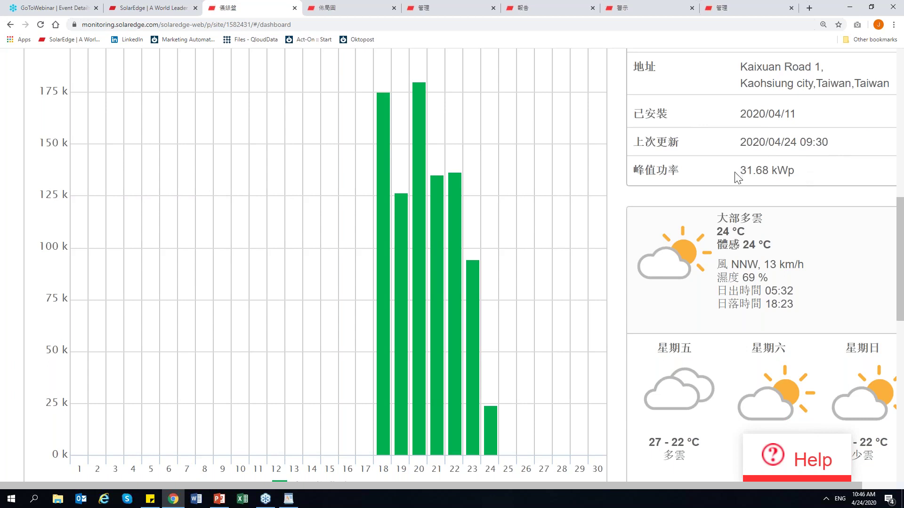
# Review the weather forecast, the environmental benefits and the energy comparison chart on the dashboard
pyautogui.scroll(-2, 799, 237)
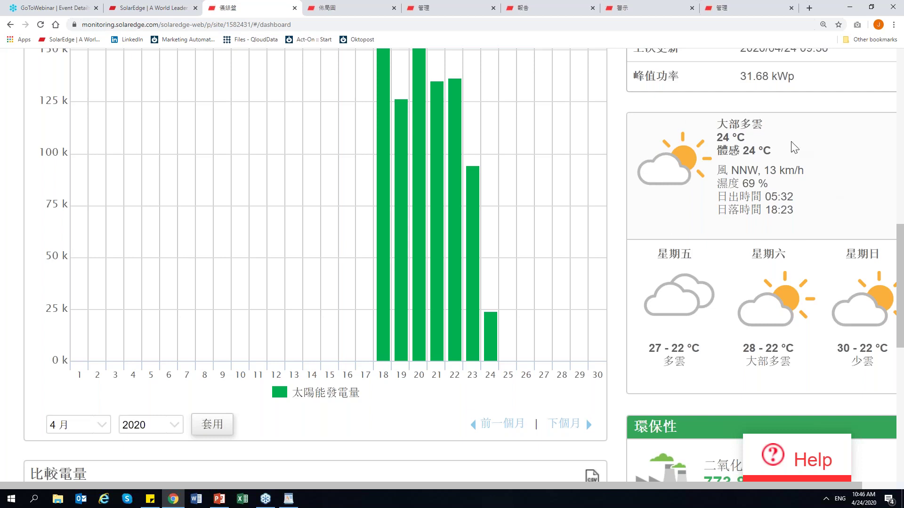
pyautogui.scroll(-1, 750, 176)
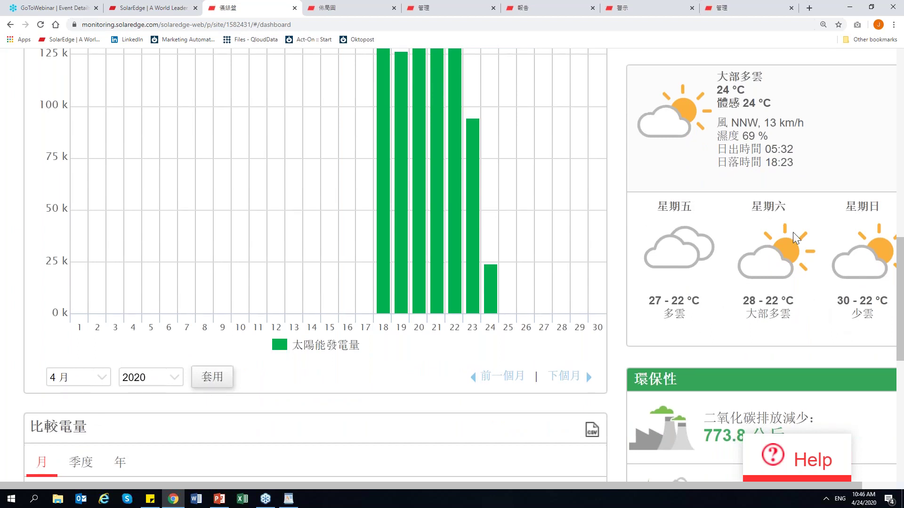
pyautogui.scroll(-3, 794, 238)
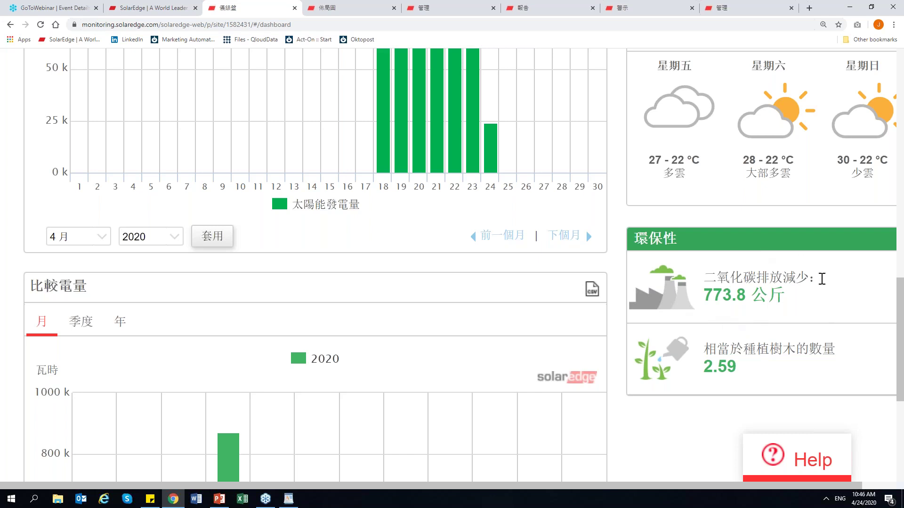
pyautogui.scroll(-2, 821, 279)
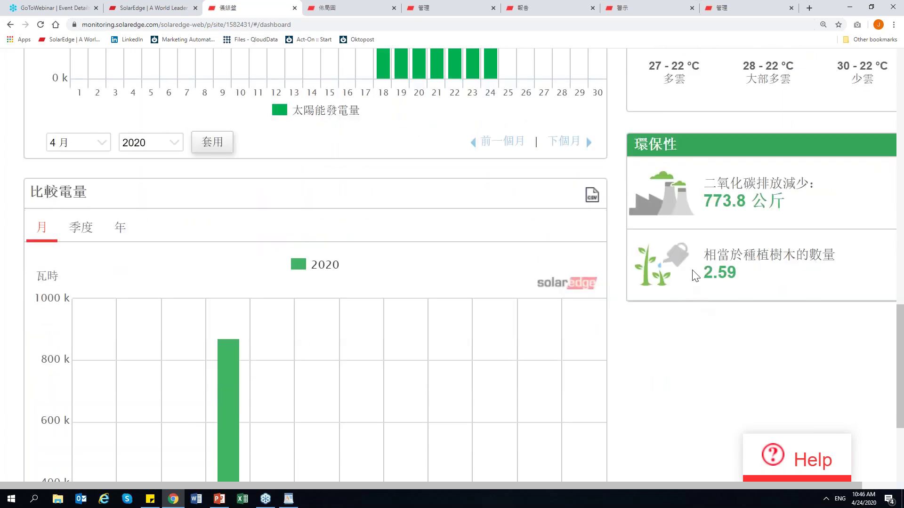
pyautogui.scroll(-4, 693, 282)
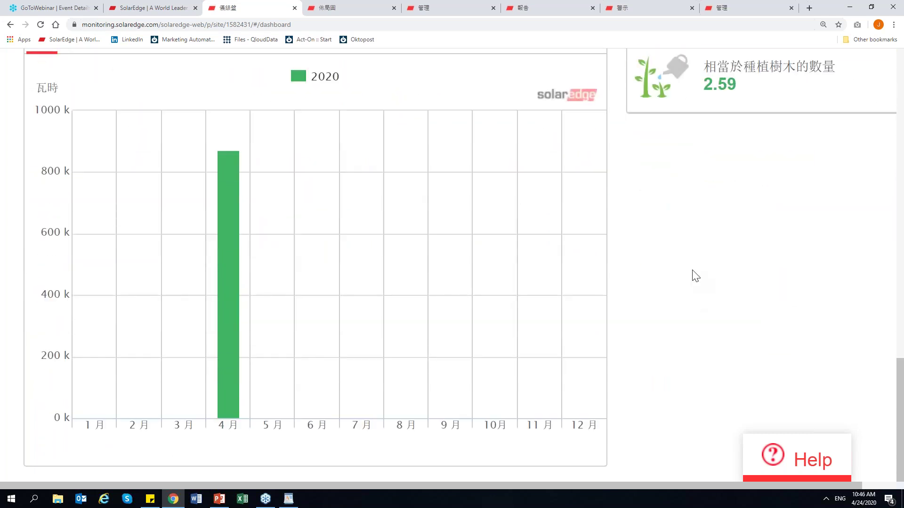
pyautogui.scroll(1, 694, 276)
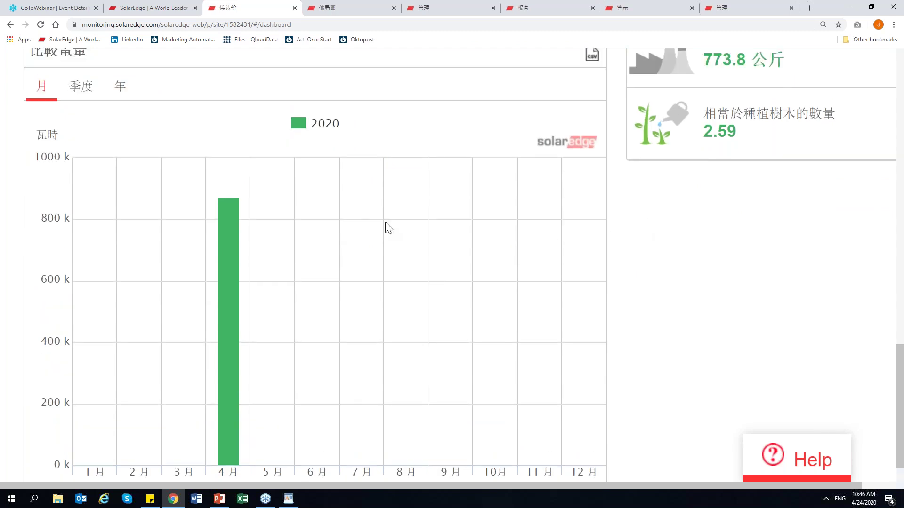
# Switch to the site's layout page and inspect the details of individual modules in the physical layout
pyautogui.click(337, 6)
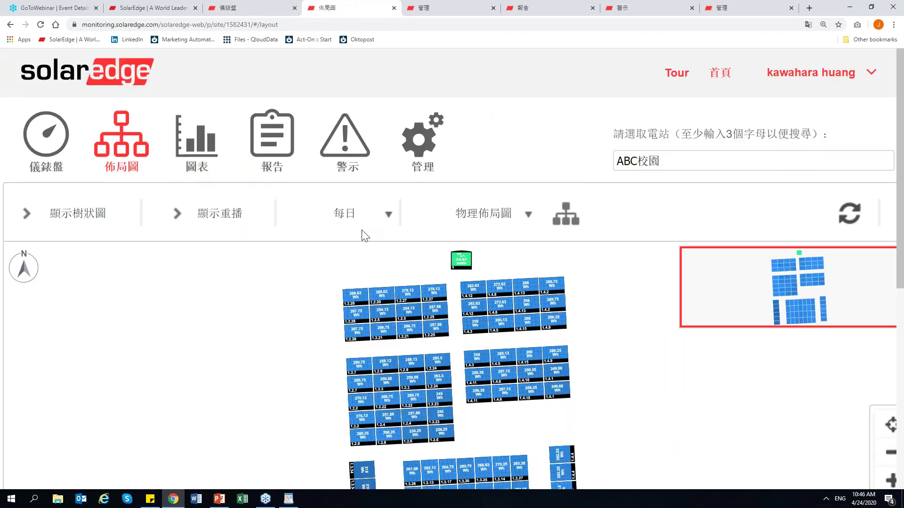
pyautogui.hotkey('ctrl', '+')
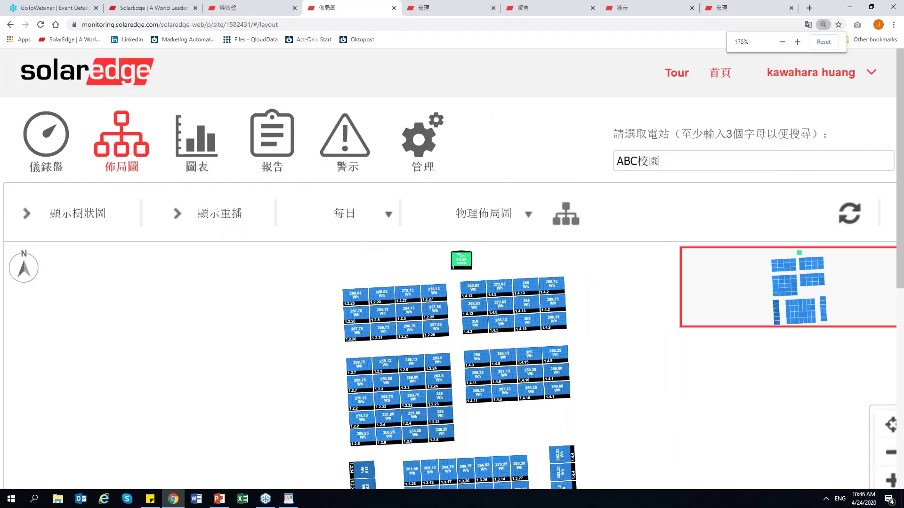
pyautogui.hotkey('ctrl', '-')
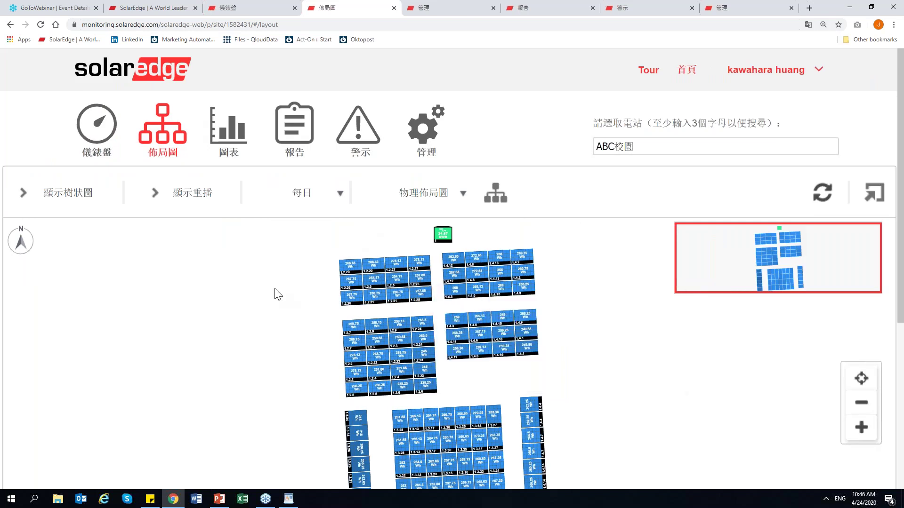
pyautogui.moveTo(369, 277)
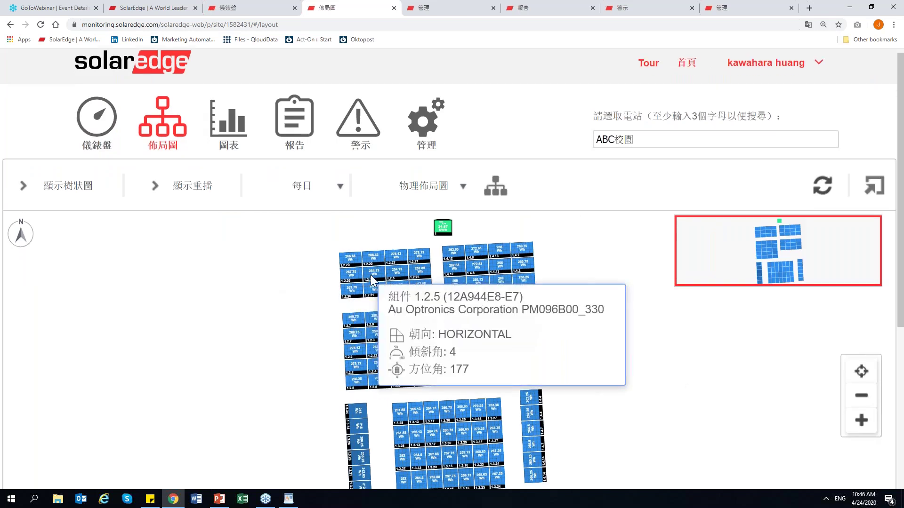
pyautogui.scroll(-2, 371, 277)
pyautogui.moveTo(462, 225)
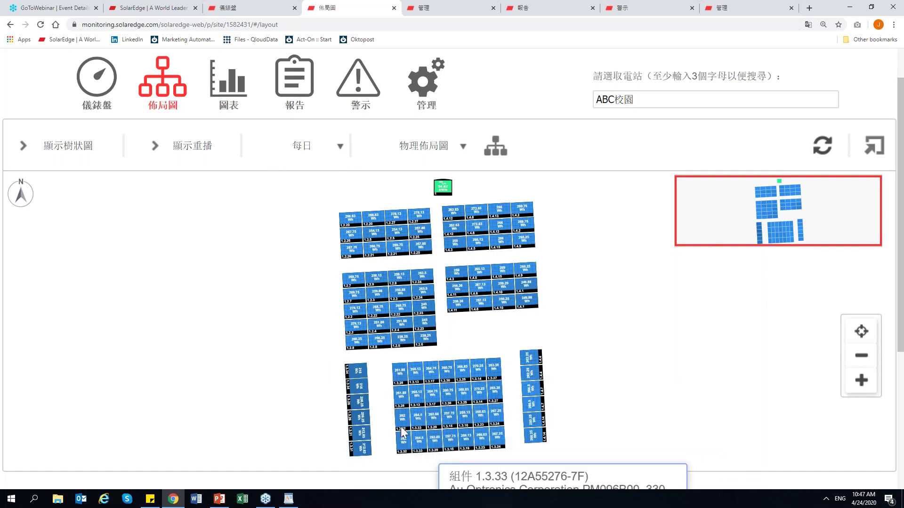
pyautogui.moveTo(362, 403)
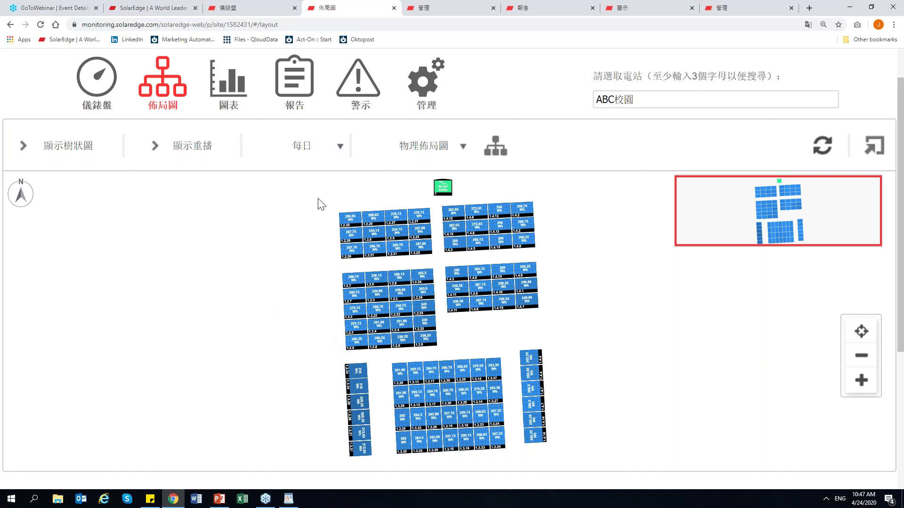
# Open the detailed information for inverter 1 from the physical layout
pyautogui.moveTo(438, 188)
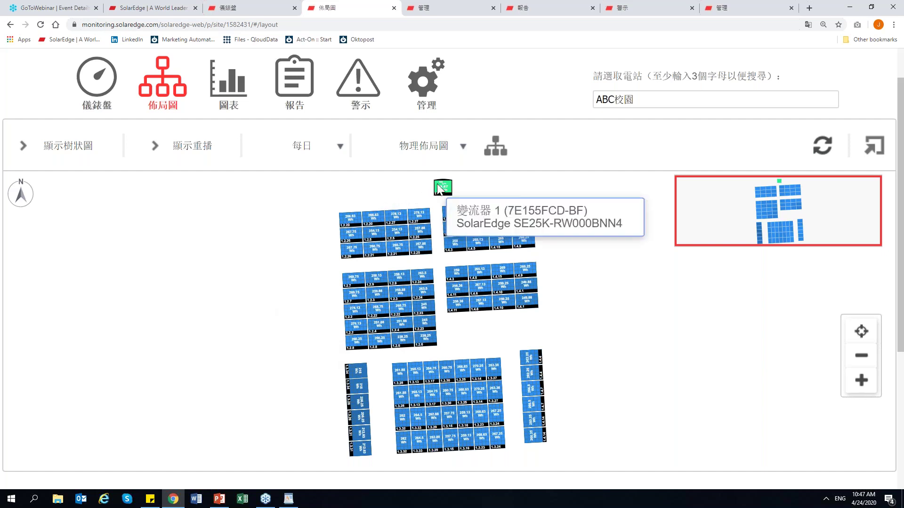
pyautogui.click(440, 188)
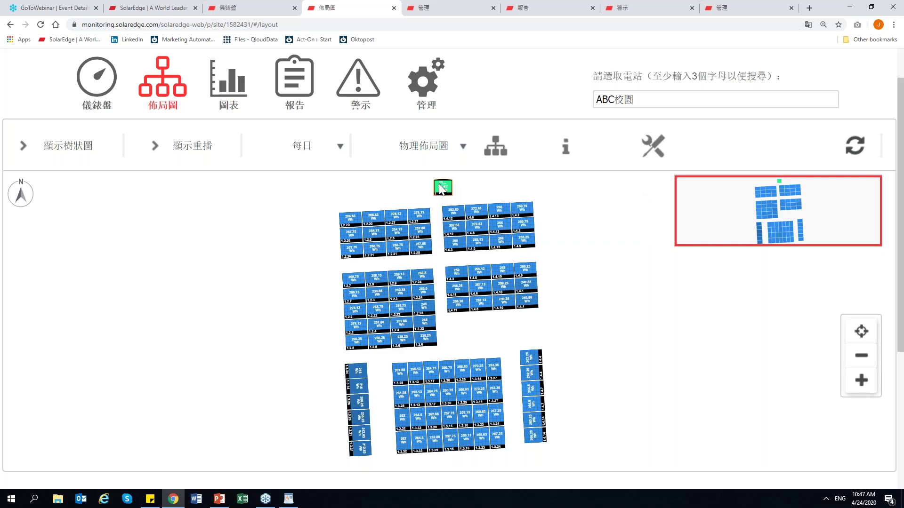
pyautogui.rightClick(439, 186)
pyautogui.click(463, 195)
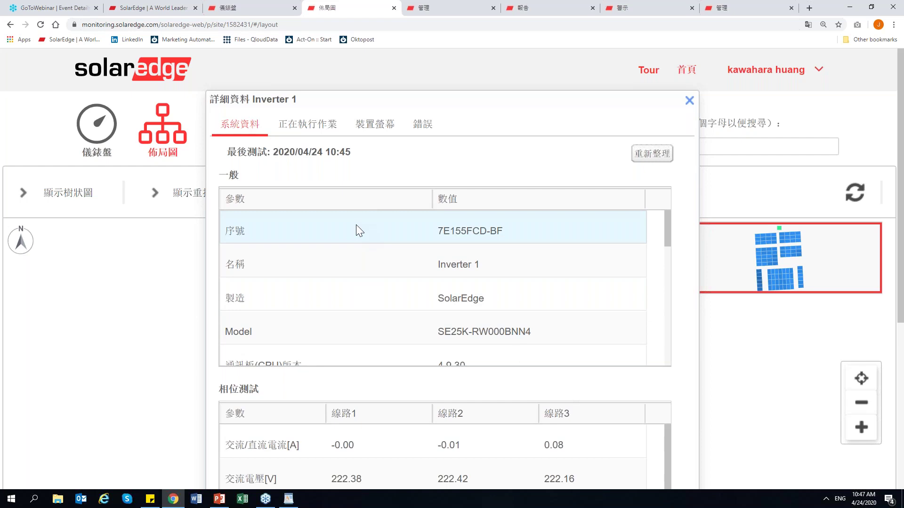
# Read through inverter 1's general parameters, including model, firmware versions, country, grid energy, insulation resistance, AC power, DC voltage and line-to-line voltages
pyautogui.scroll(-1, 356, 224)
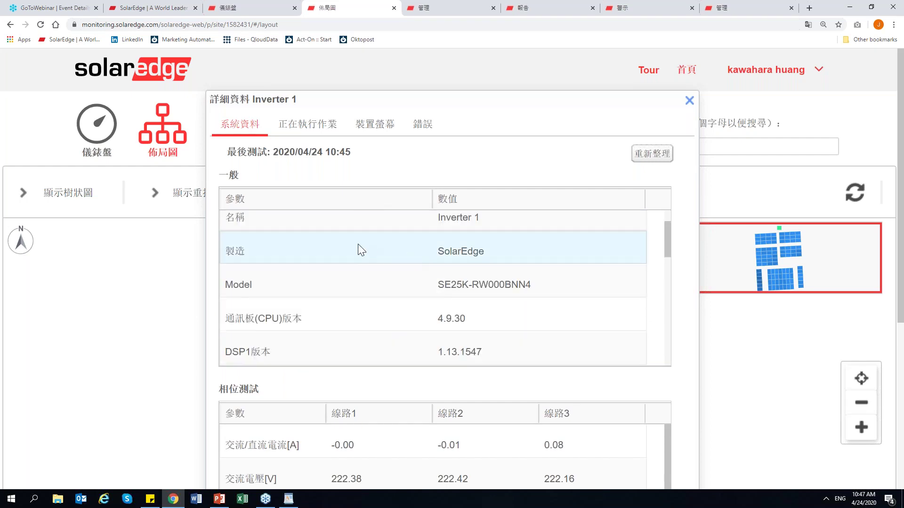
pyautogui.scroll(1, 357, 244)
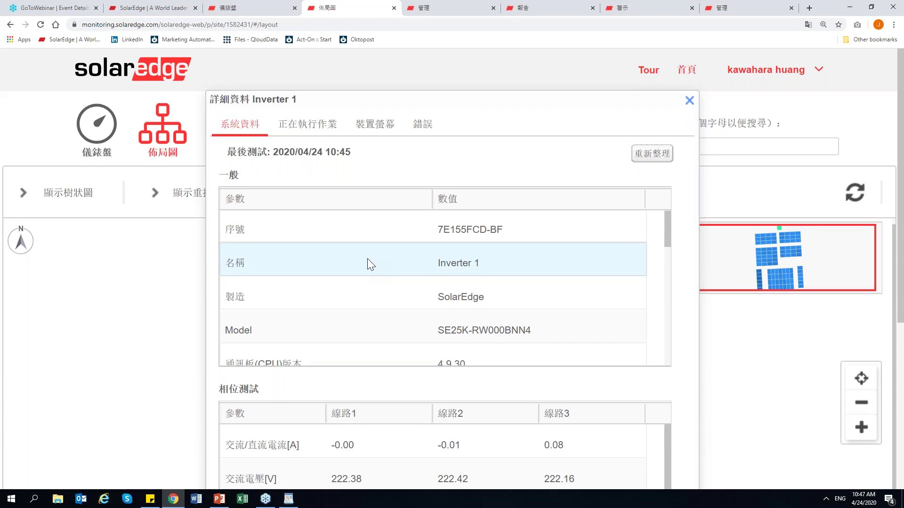
pyautogui.scroll(-1, 369, 263)
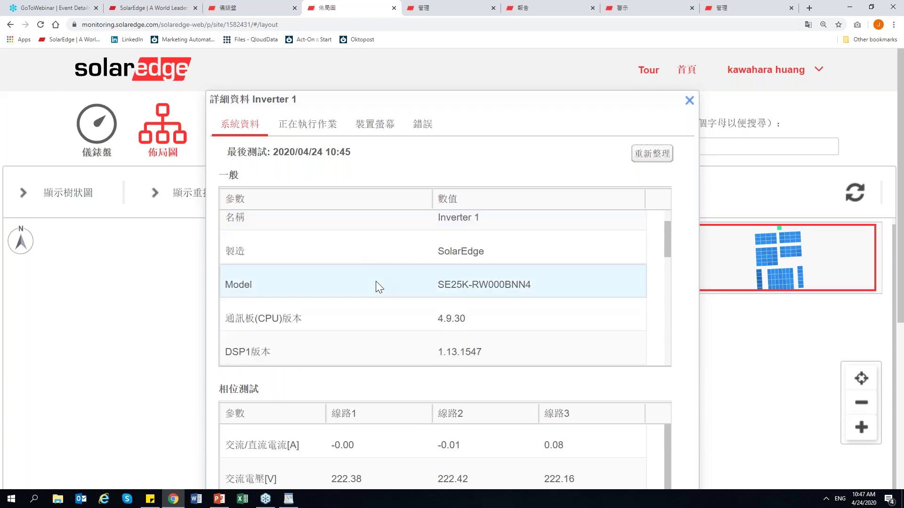
pyautogui.scroll(-4, 375, 284)
pyautogui.scroll(1, 424, 308)
pyautogui.scroll(-1, 428, 301)
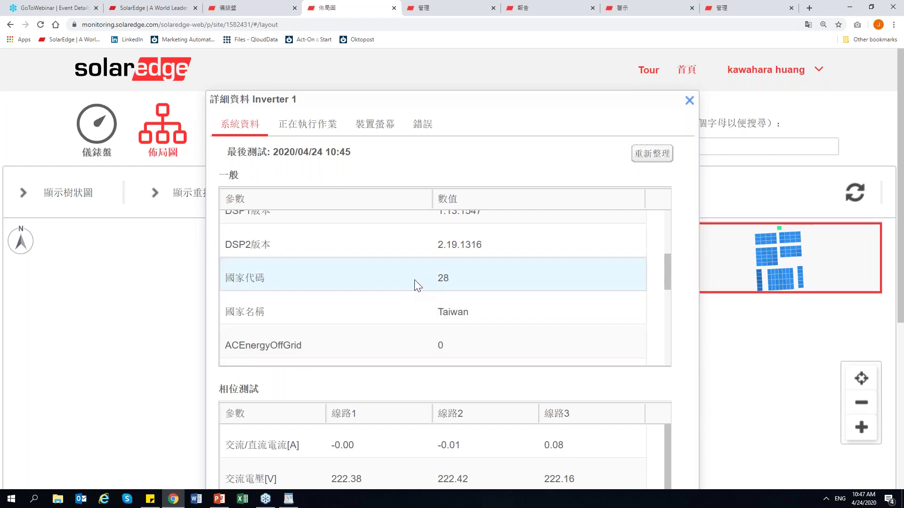
pyautogui.scroll(-1, 414, 280)
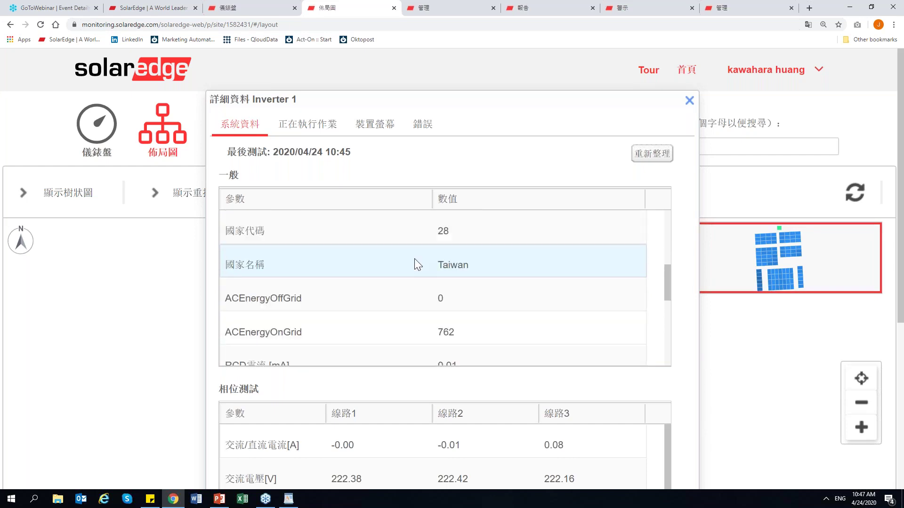
pyautogui.scroll(-1, 414, 260)
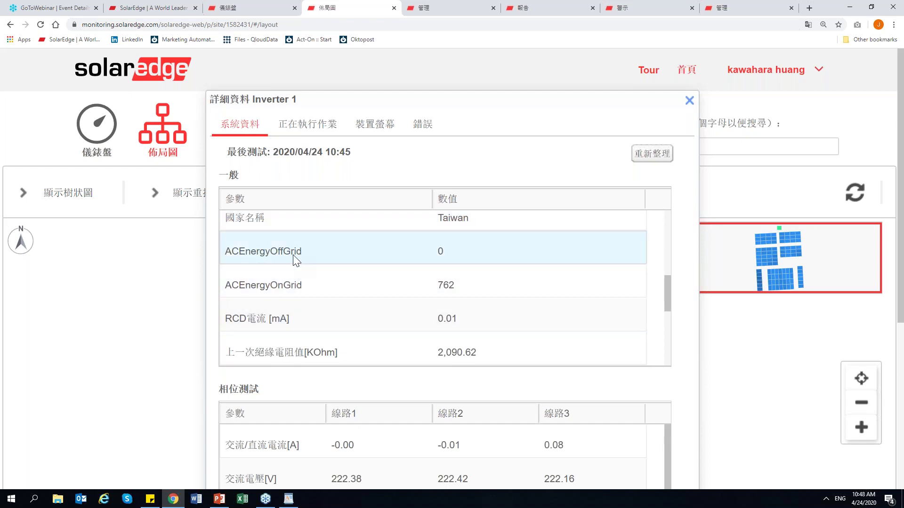
pyautogui.scroll(-1, 295, 259)
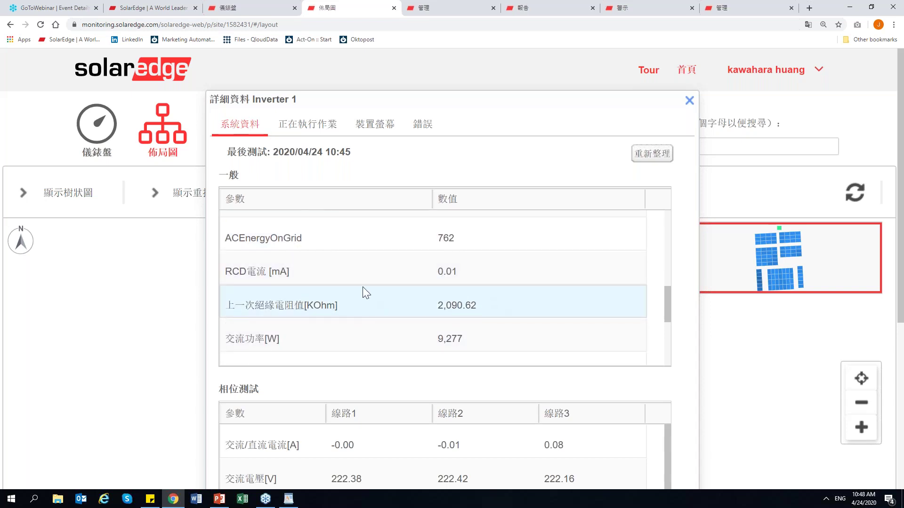
pyautogui.scroll(-1, 367, 285)
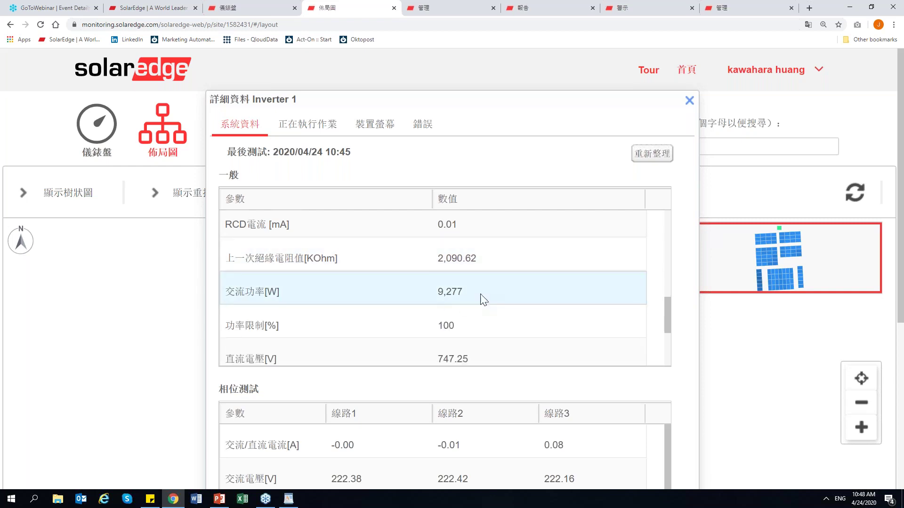
pyautogui.scroll(-1, 414, 325)
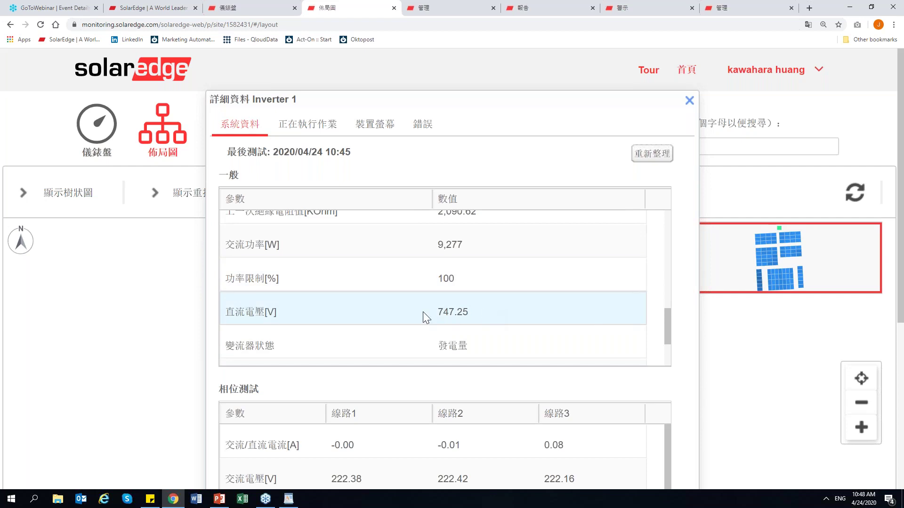
pyautogui.scroll(-2, 423, 312)
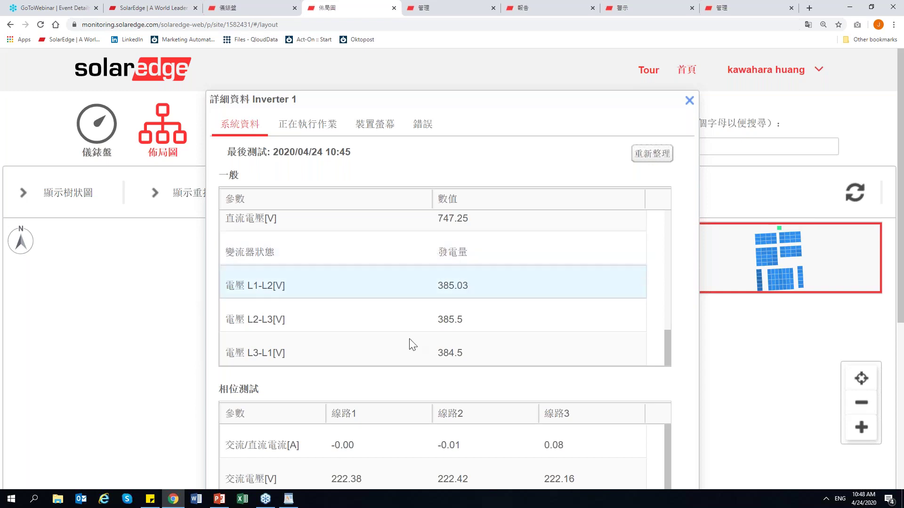
# Examine the inverter's phase test table for each line's voltage, current, power factor and real, reactive and apparent power
pyautogui.scroll(-1, 341, 301)
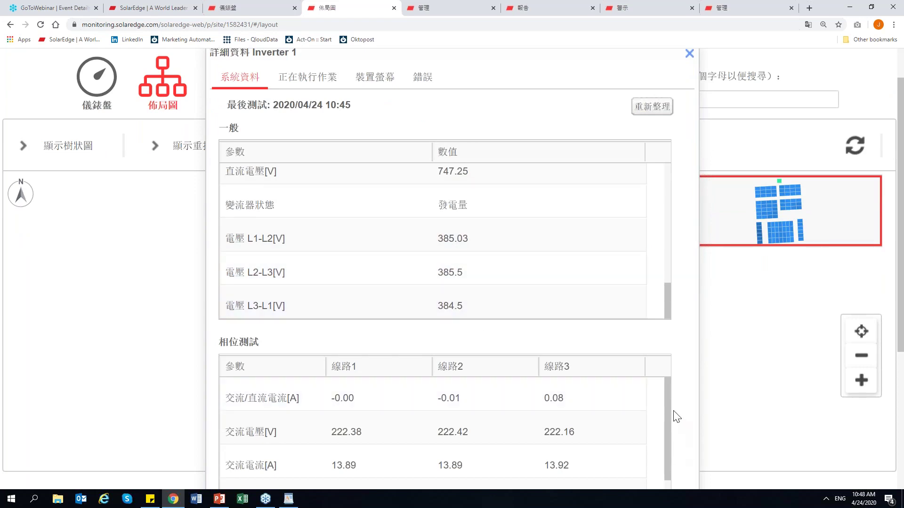
pyautogui.scroll(-4, 590, 353)
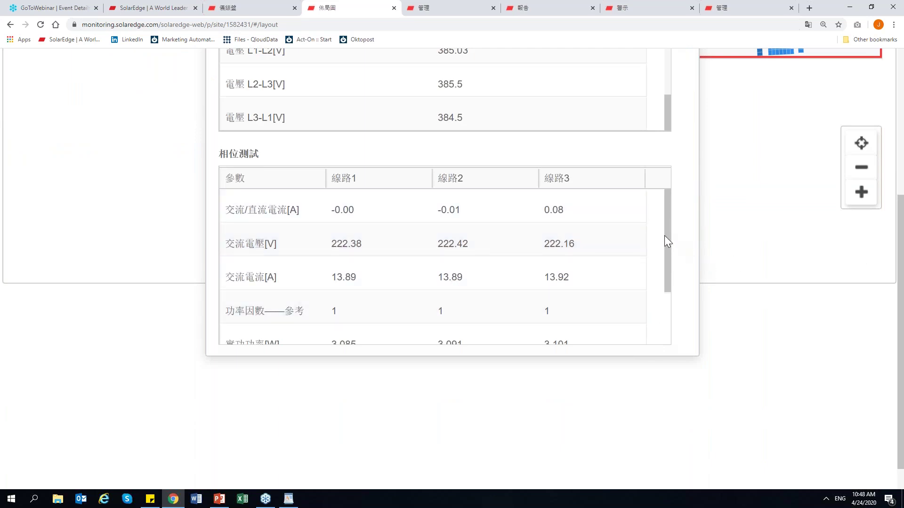
pyautogui.moveTo(664, 237); pyautogui.dragTo(665, 214)
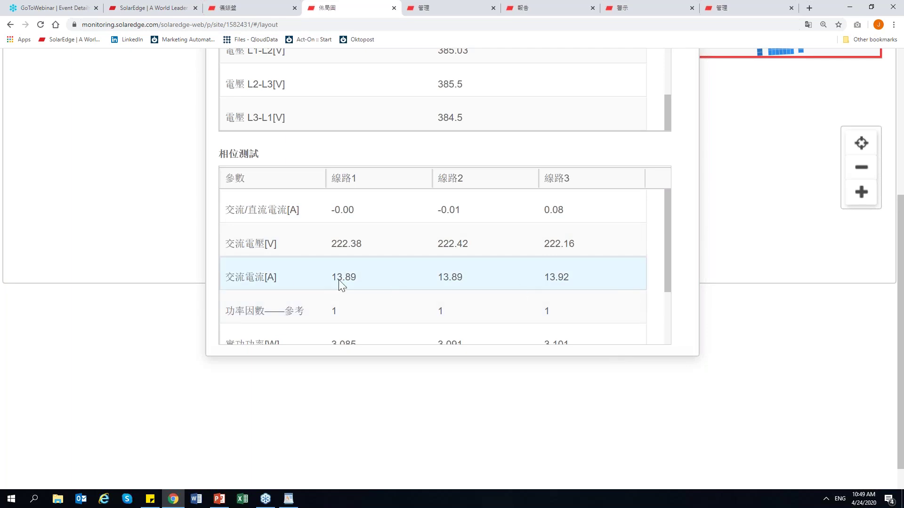
pyautogui.moveTo(665, 279); pyautogui.dragTo(668, 339)
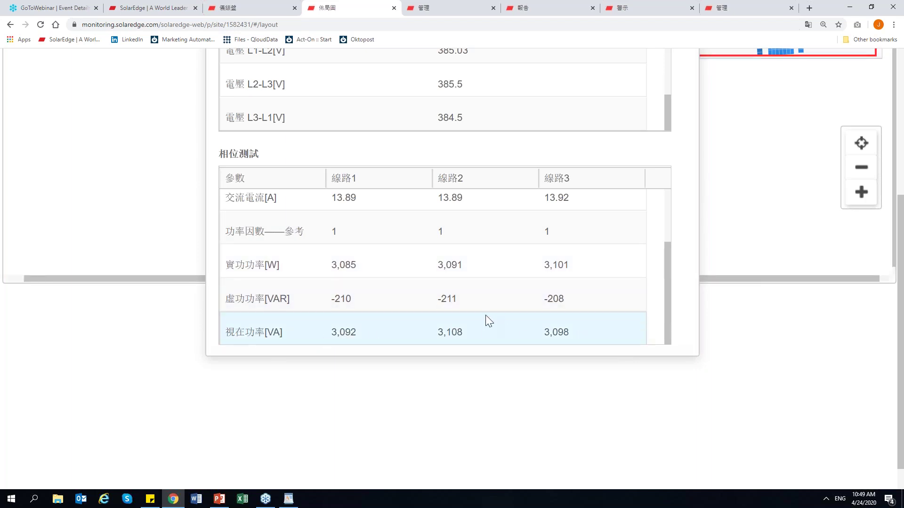
# Close the inverter details and review the module blocks and the inverter across the physical layout
pyautogui.scroll(2, 484, 315)
pyautogui.scroll(3, 780, 243)
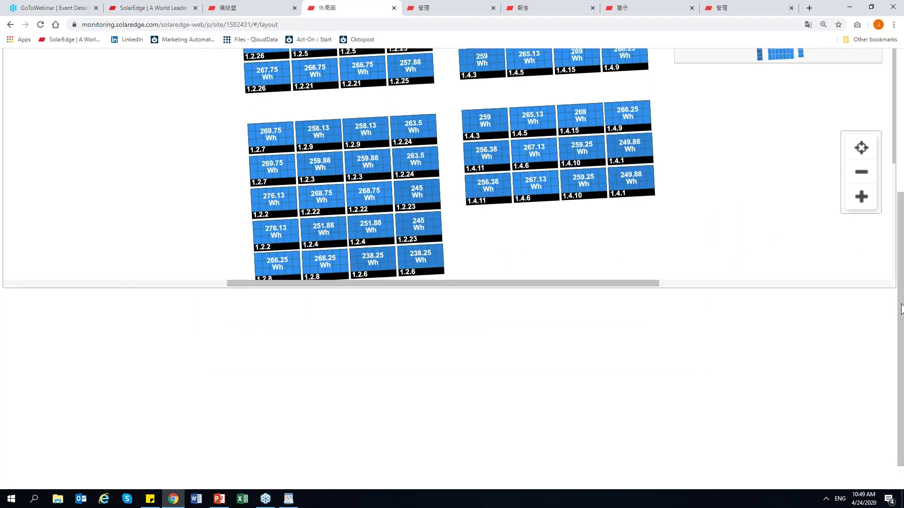
pyautogui.scroll(2, 902, 283)
pyautogui.scroll(2, 901, 234)
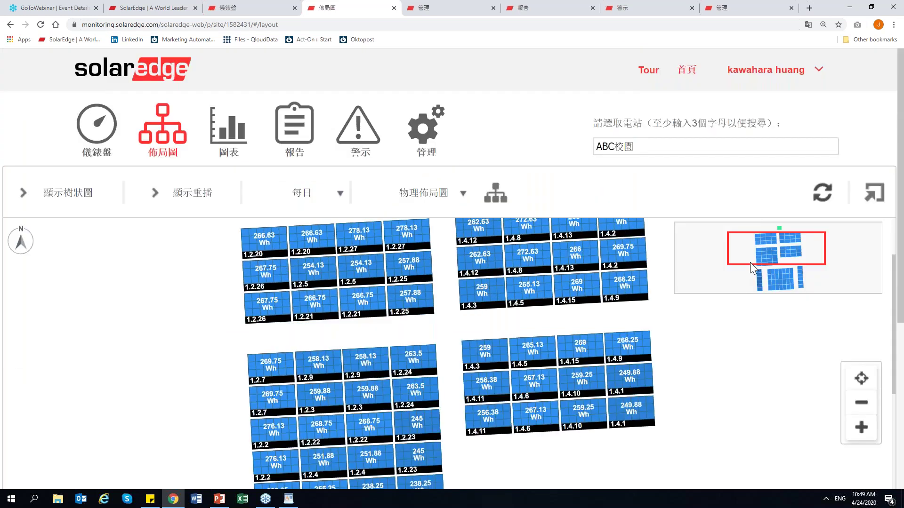
pyautogui.scroll(-4, 749, 262)
pyautogui.scroll(-3, 700, 262)
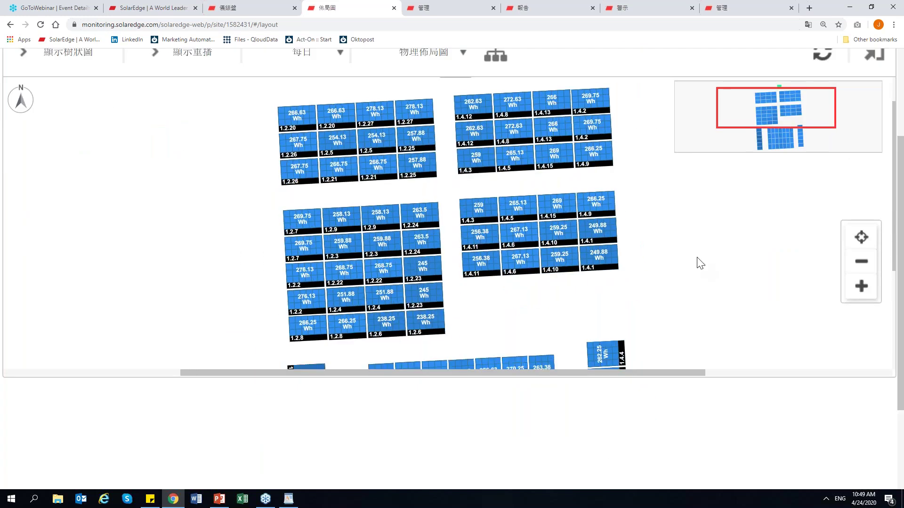
pyautogui.scroll(-2, 697, 258)
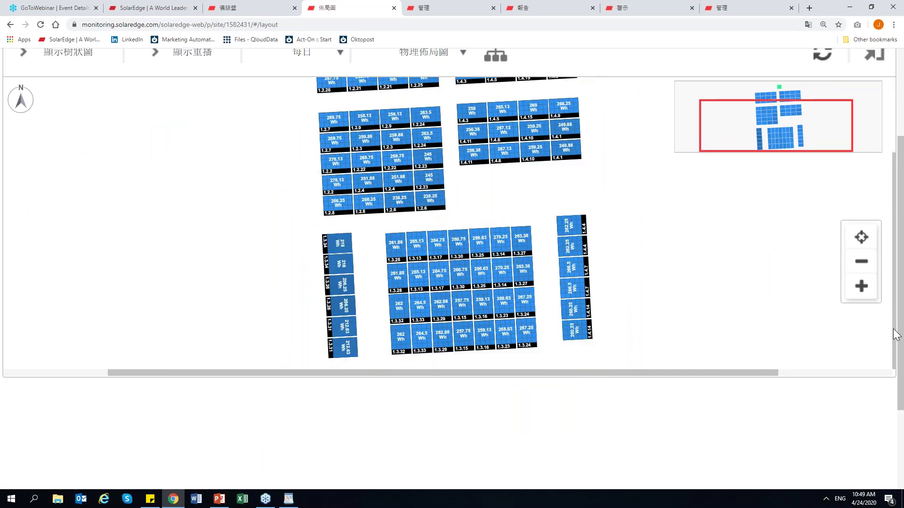
pyautogui.moveTo(893, 328); pyautogui.dragTo(875, 245)
pyautogui.moveTo(829, 109); pyautogui.dragTo(819, 93)
pyautogui.scroll(3, 501, 166)
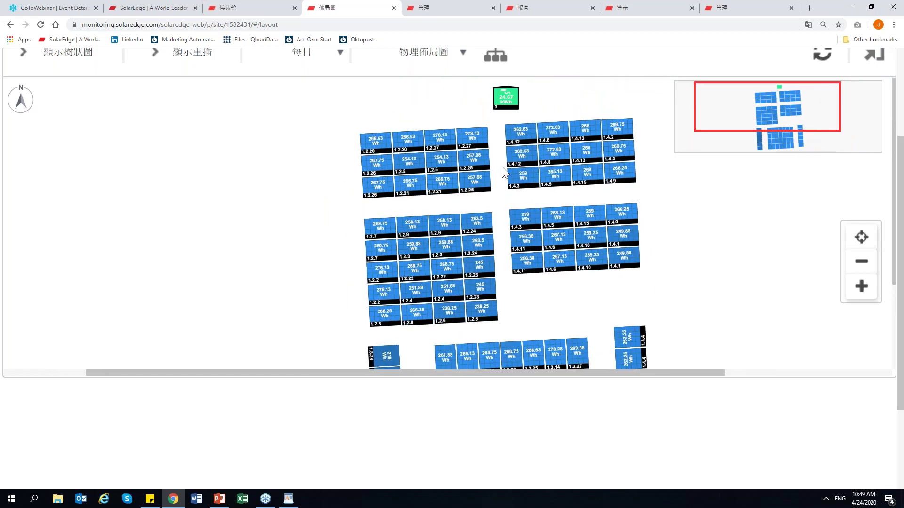
pyautogui.scroll(3, 901, 338)
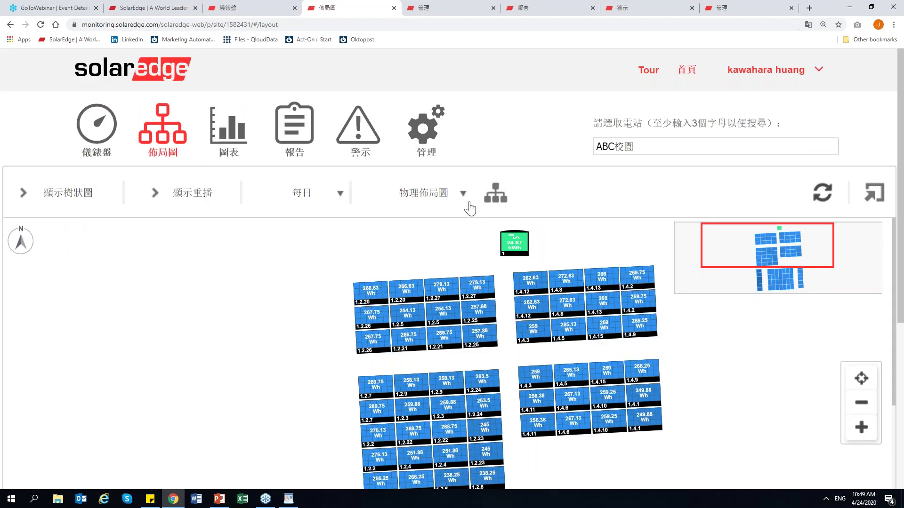
# Show the site's tree view, inspect inverter 1's strings and the modules under strings 1.2 and 1.3, and hide the tree again
pyautogui.click(71, 193)
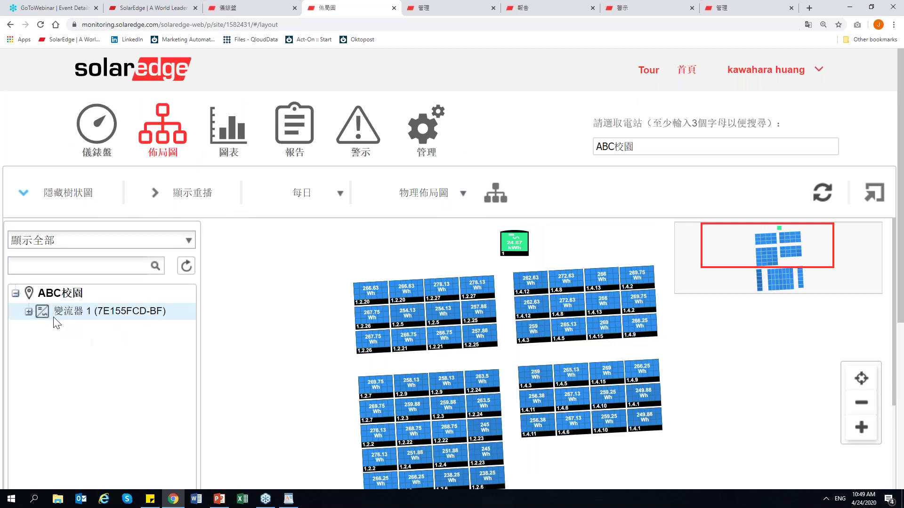
pyautogui.click(29, 312)
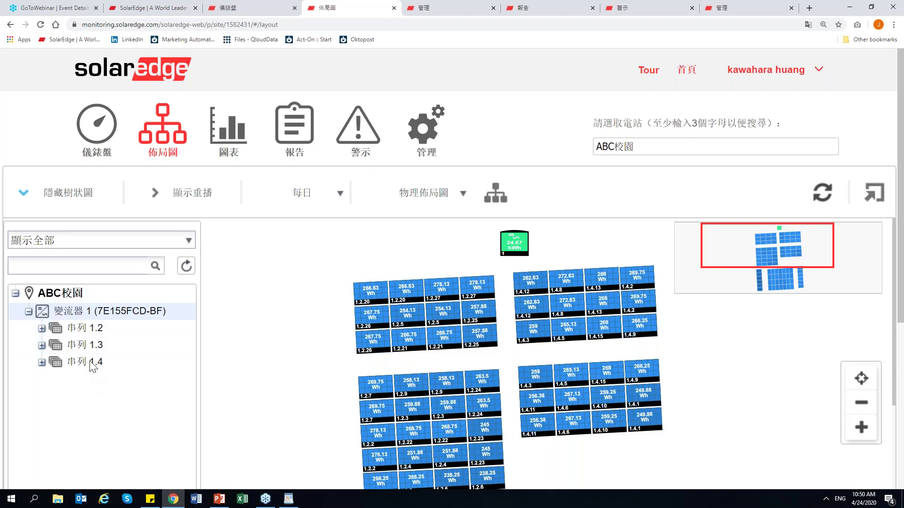
pyautogui.click(41, 329)
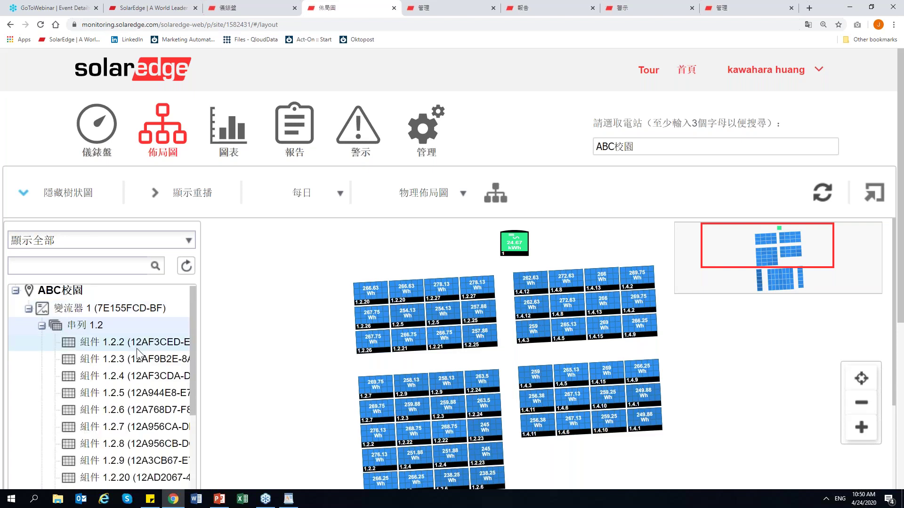
pyautogui.scroll(-3, 139, 354)
pyautogui.scroll(4, 139, 354)
pyautogui.click(42, 328)
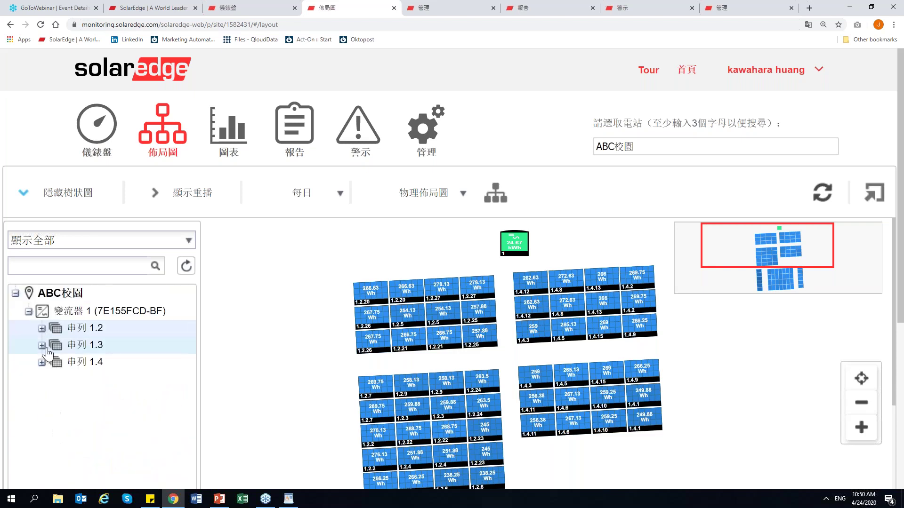
pyautogui.click(42, 345)
pyautogui.click(41, 346)
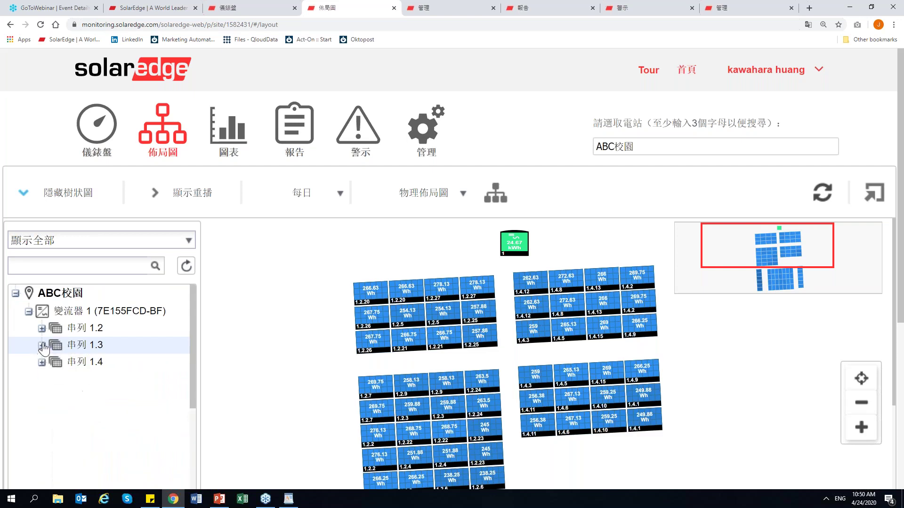
pyautogui.click(88, 195)
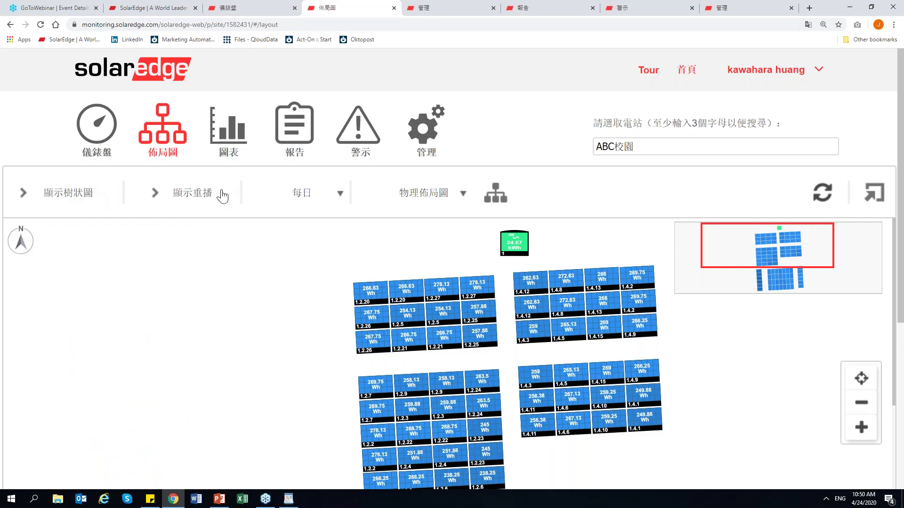
# Show the layout's production replay and set its period to weekly (每週)
pyautogui.click(205, 203)
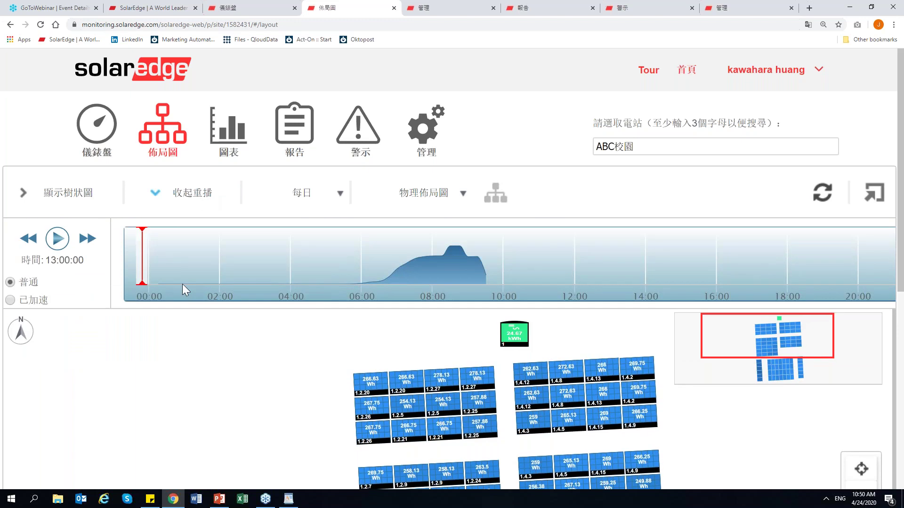
pyautogui.click(328, 192)
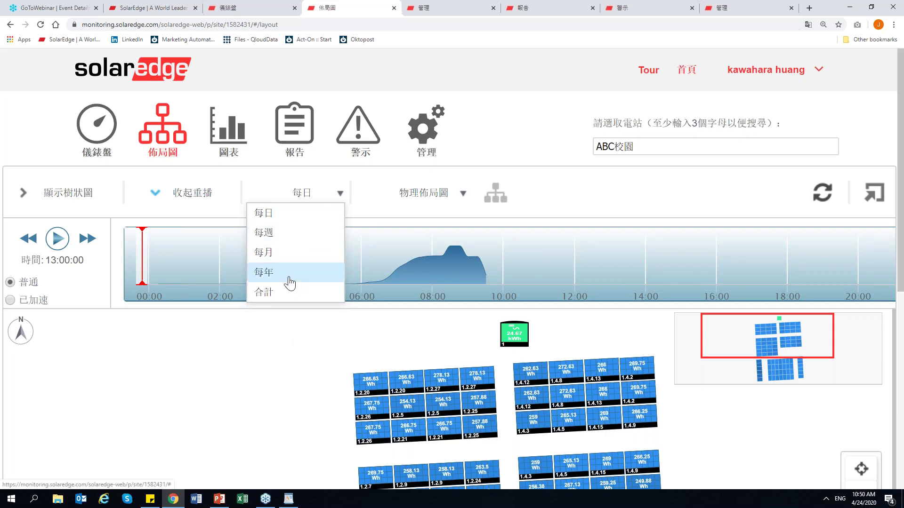
pyautogui.click(288, 243)
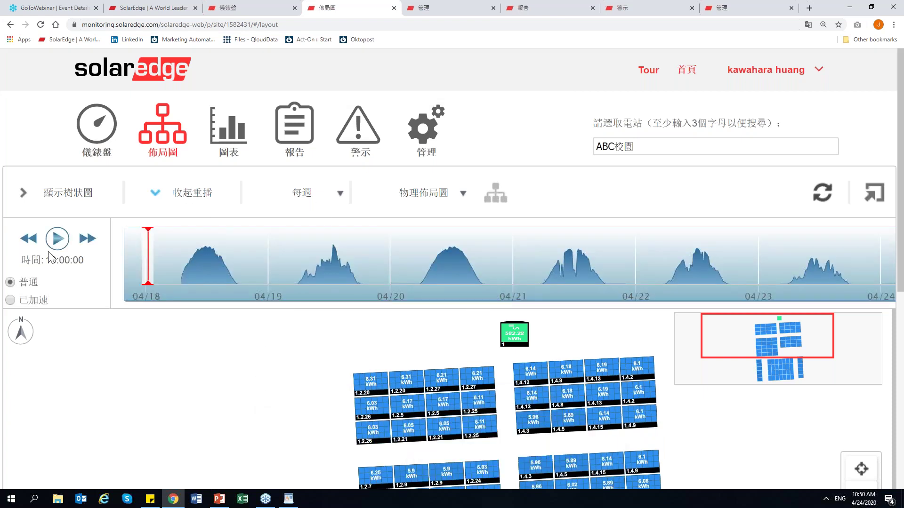
# Play the weekly replay at accelerated speed (已加速) and watch the power output of the modules in the lower blocks
pyautogui.click(58, 239)
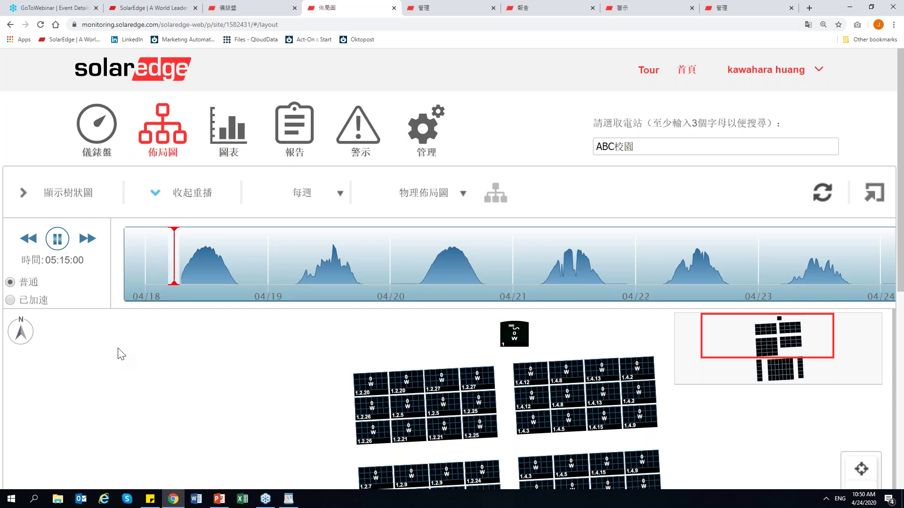
pyautogui.click(11, 300)
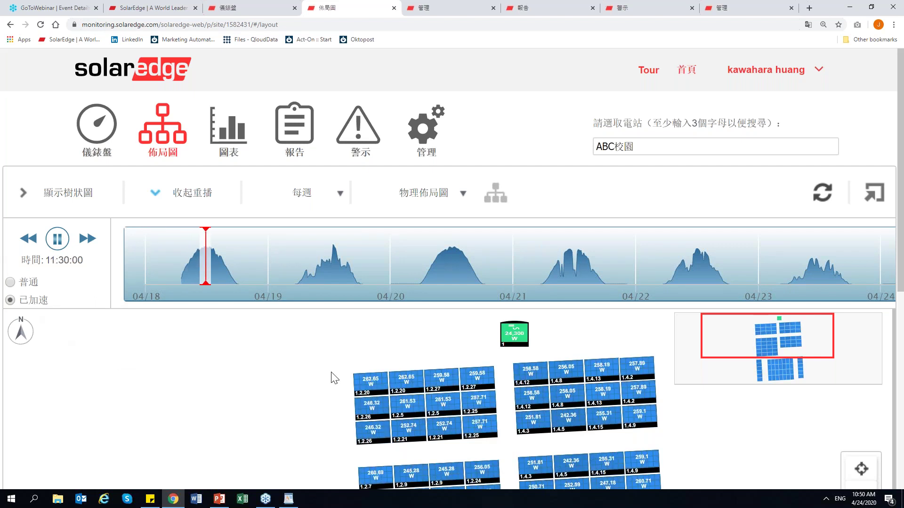
pyautogui.moveTo(896, 343); pyautogui.dragTo(897, 379)
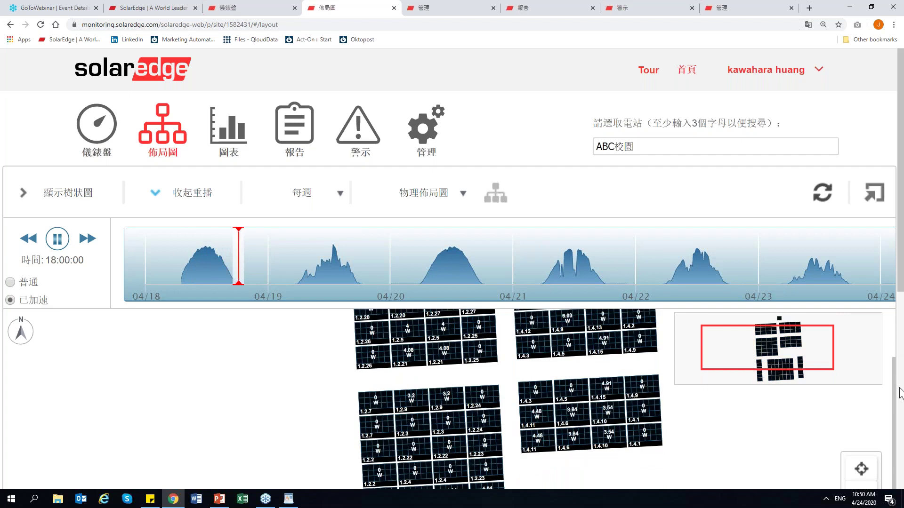
# Move the weekly replay forward to the evening of 04/23, pause it and collapse the replay
pyautogui.moveTo(896, 379); pyautogui.dragTo(897, 352)
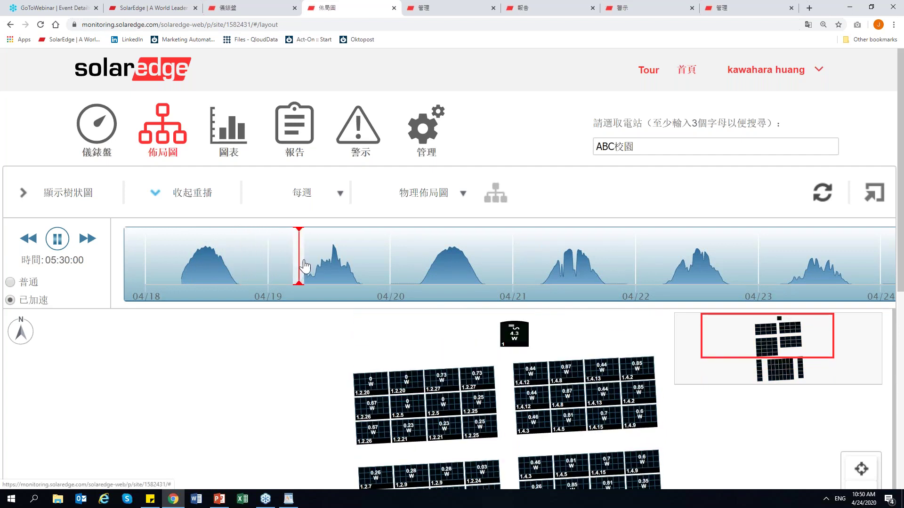
pyautogui.click(377, 274)
pyautogui.moveTo(377, 274)
pyautogui.mouseDown()
pyautogui.moveTo(597, 306)
pyautogui.moveTo(777, 294)
pyautogui.moveTo(870, 302)
pyautogui.mouseUp()
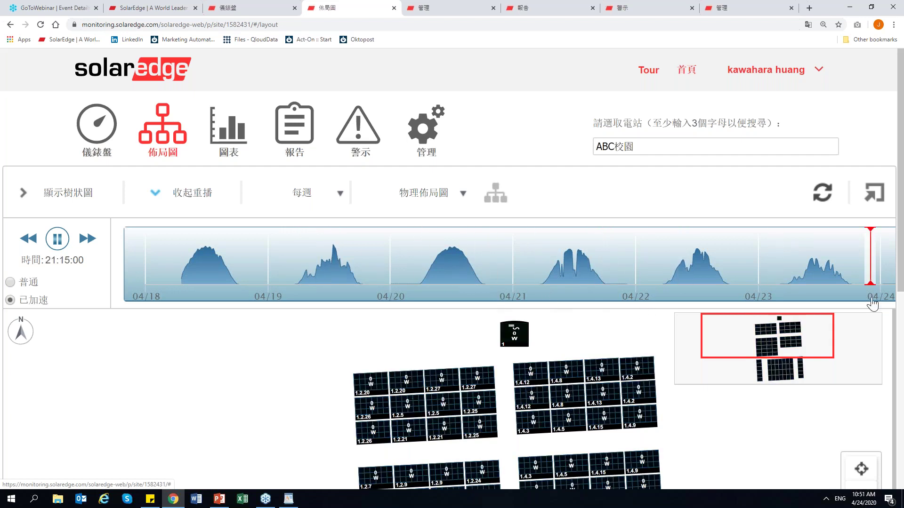
pyautogui.click(56, 242)
pyautogui.click(175, 199)
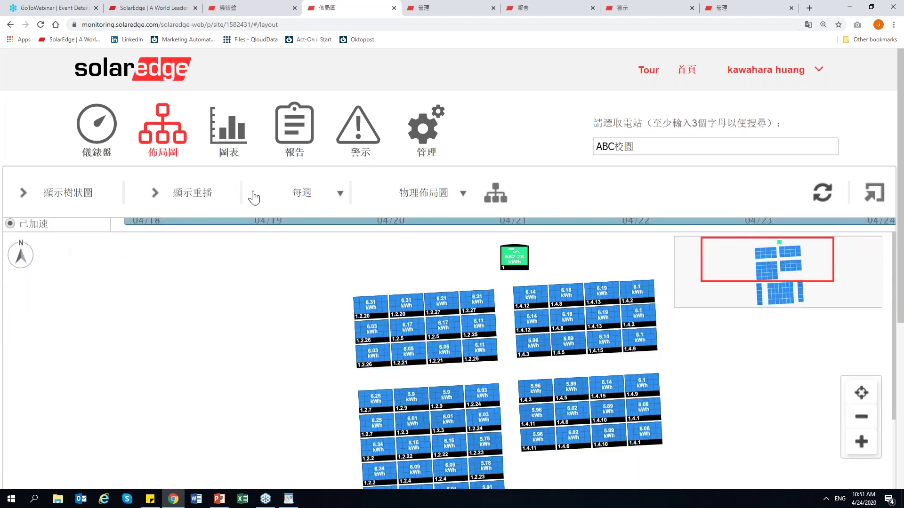
# Show the site's logical layout (邏輯佈局圖), review its three strings, and return to the physical layout (物理佈局圖)
pyautogui.click(461, 194)
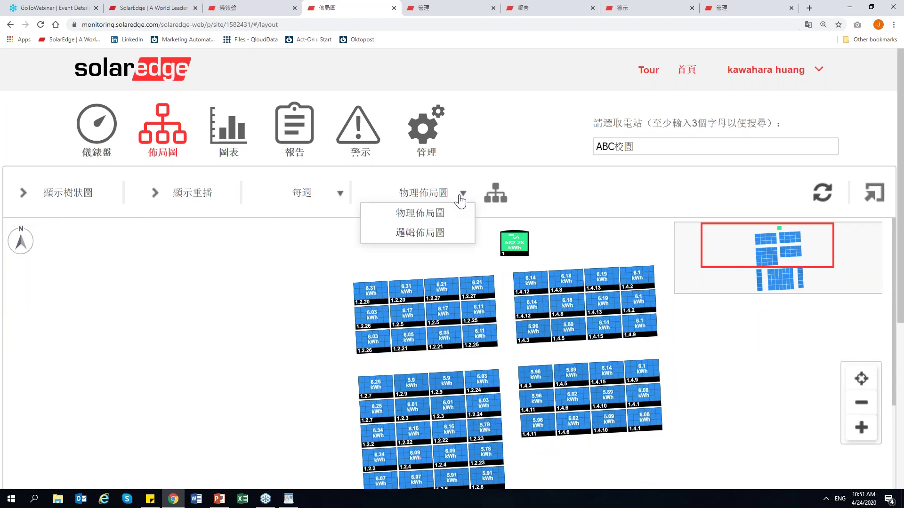
pyautogui.click(446, 233)
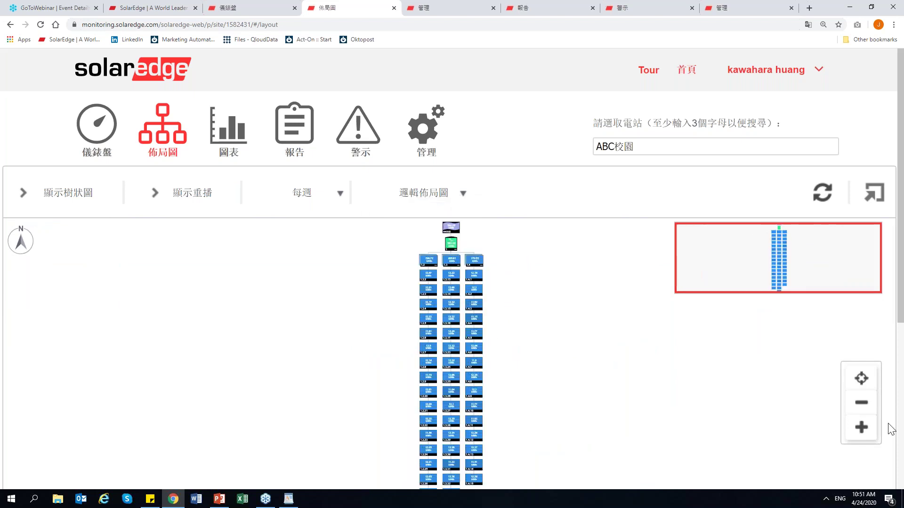
pyautogui.scroll(-2, 902, 330)
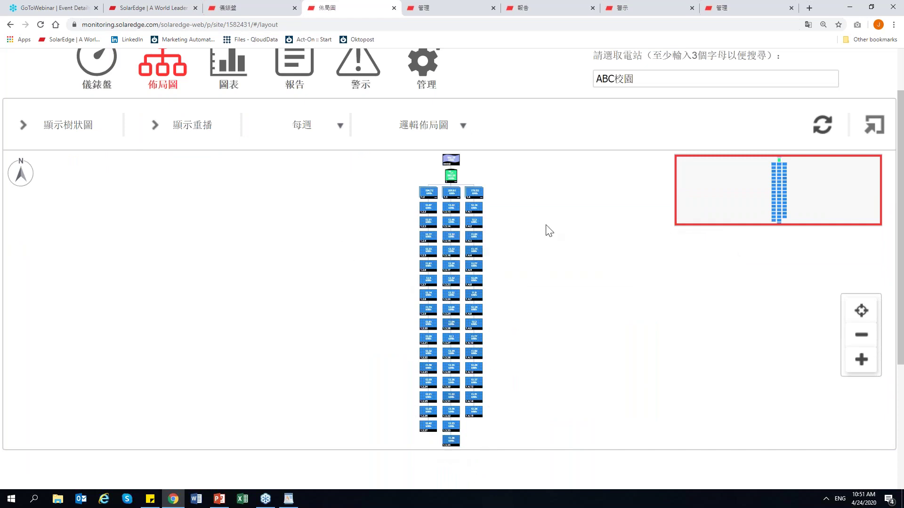
pyautogui.moveTo(452, 207)
pyautogui.click(460, 126)
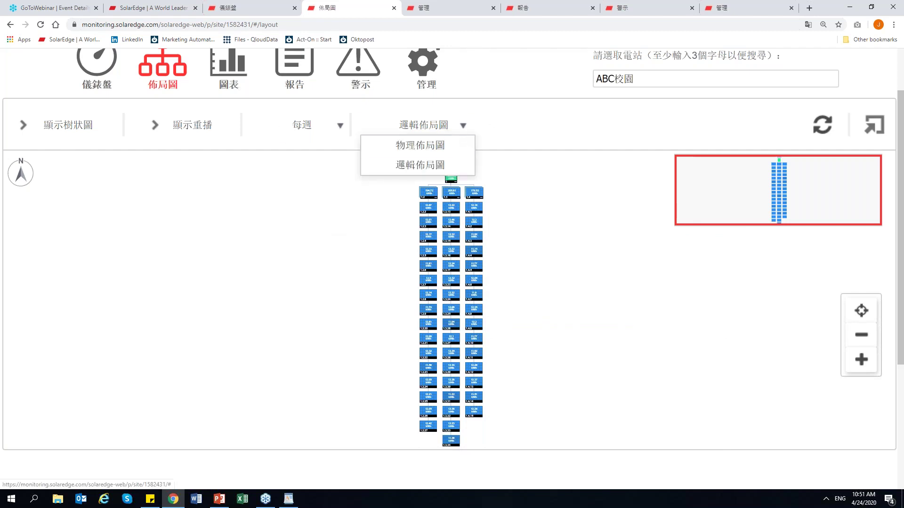
pyautogui.click(440, 150)
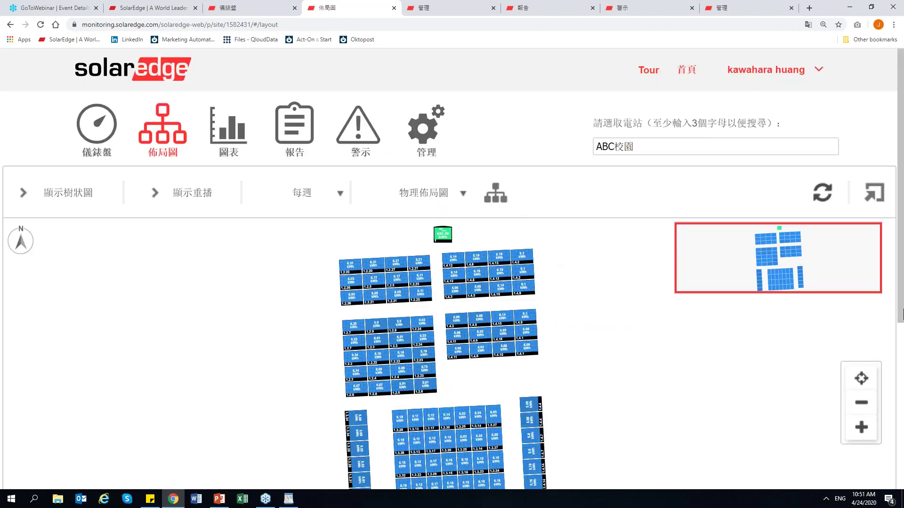
# Check the orientation, tilt and azimuth of individual modules in the 1.2, 1.3 and 1.4 blocks
pyautogui.scroll(-2, 515, 229)
pyautogui.moveTo(515, 229)
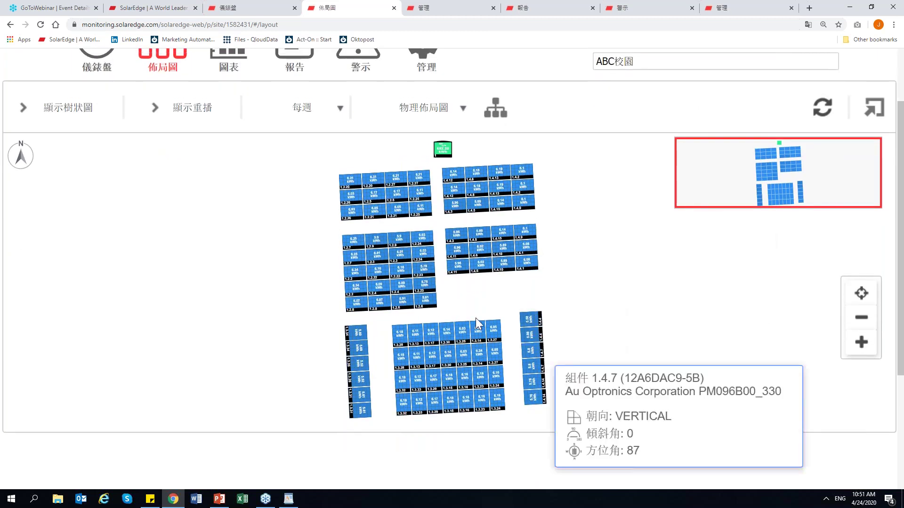
pyautogui.click(393, 272)
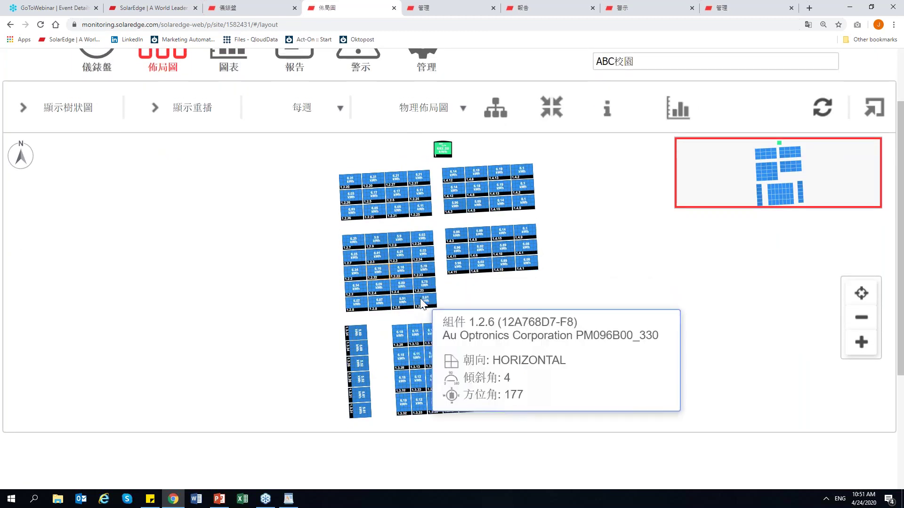
pyautogui.moveTo(403, 273)
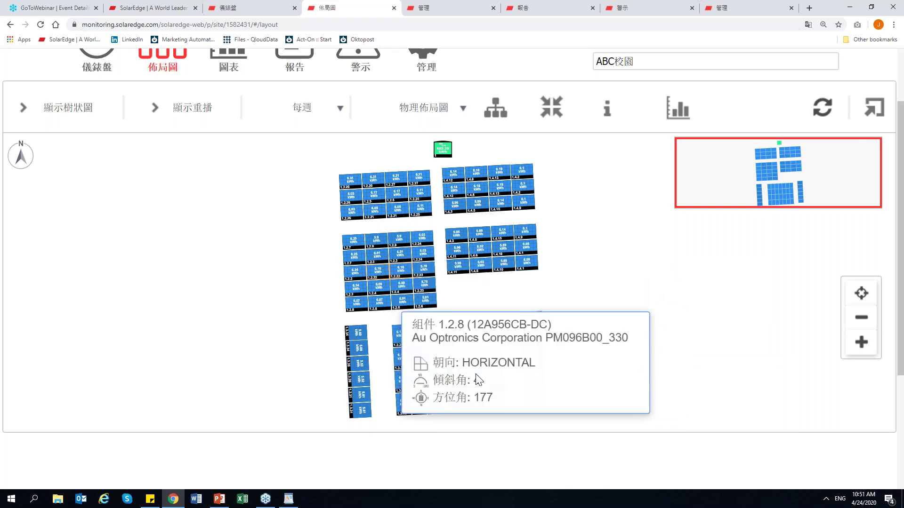
pyautogui.moveTo(517, 319)
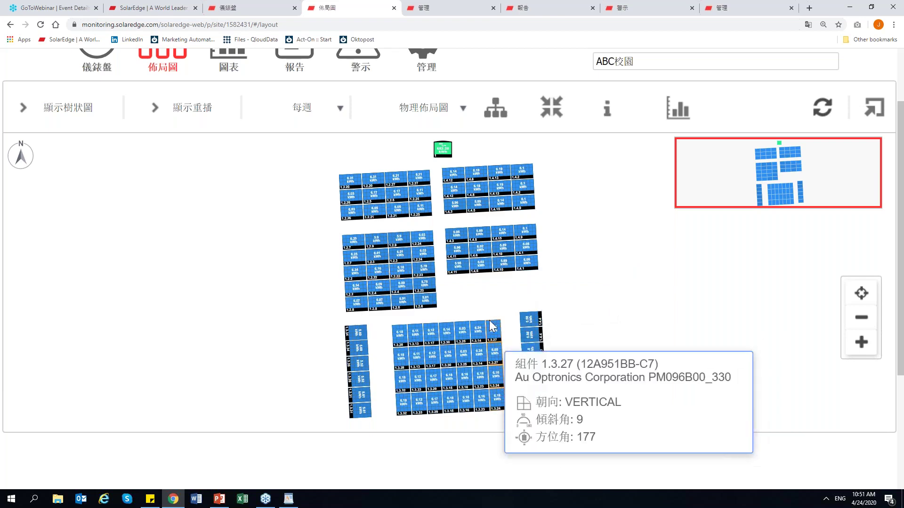
# Show the information (資訊) for the selected 1.3 modules and read their latest power, current, voltage and energy columns
pyautogui.rightClick(494, 378)
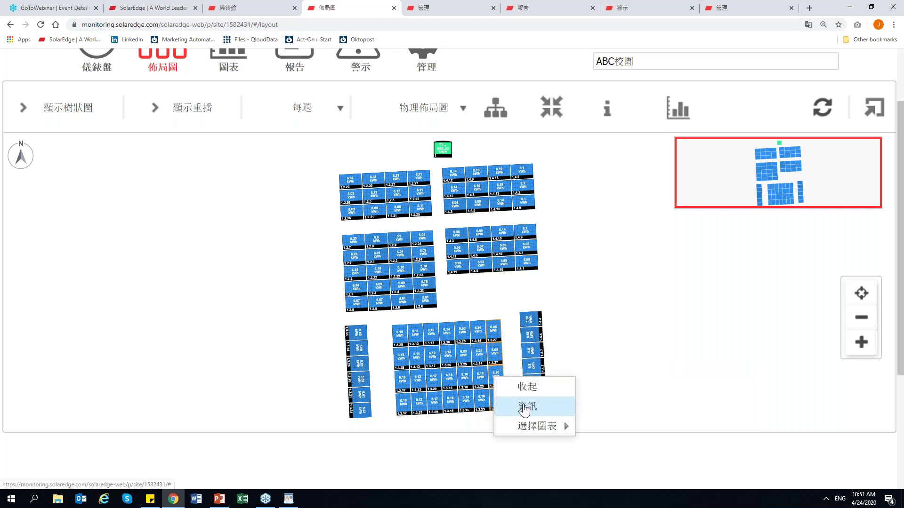
pyautogui.click(522, 405)
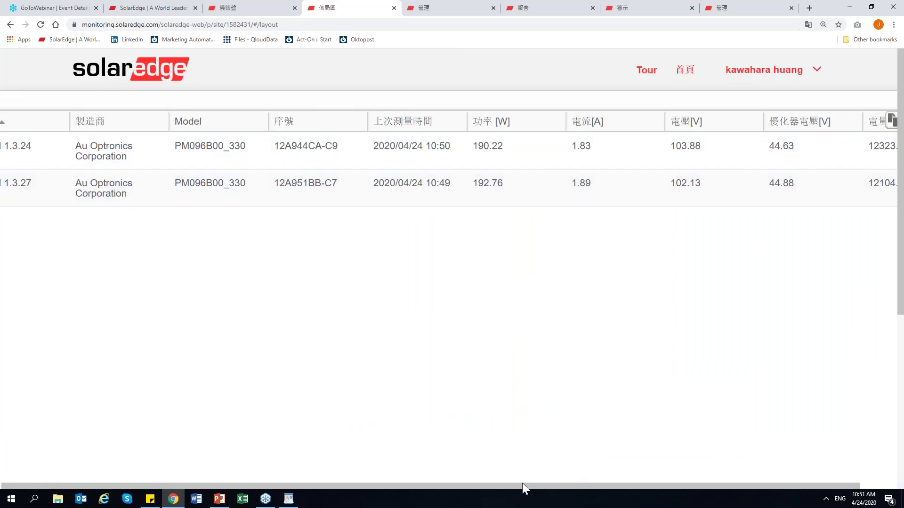
pyautogui.moveTo(521, 484); pyautogui.dragTo(562, 484)
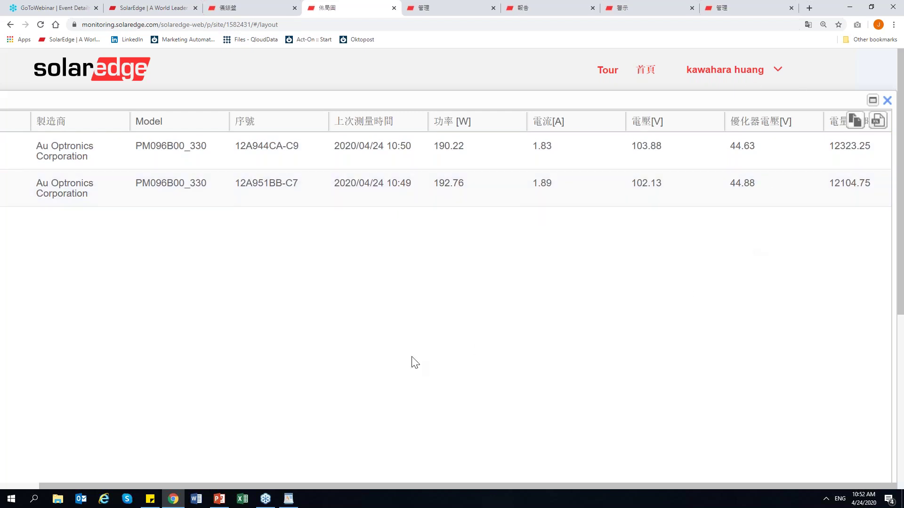
pyautogui.moveTo(546, 485); pyautogui.dragTo(507, 485)
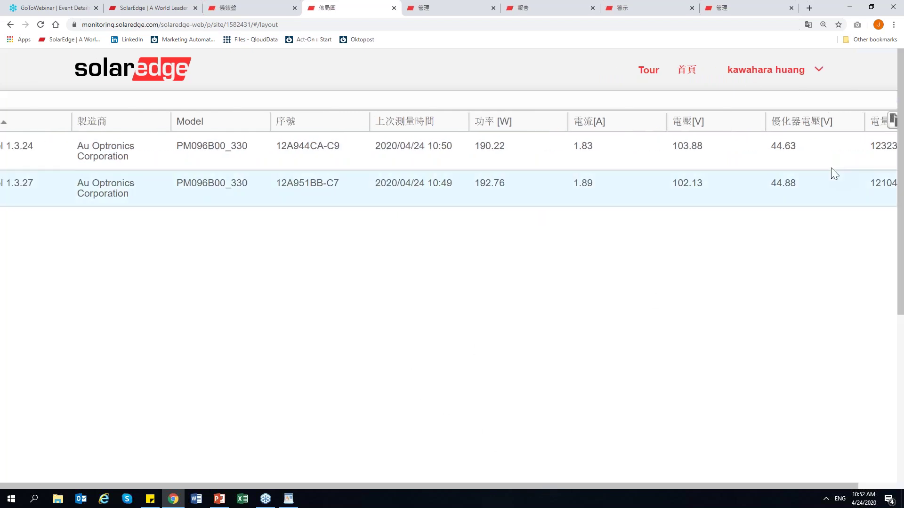
pyautogui.moveTo(830, 85); pyautogui.dragTo(695, 333)
pyautogui.click(695, 333)
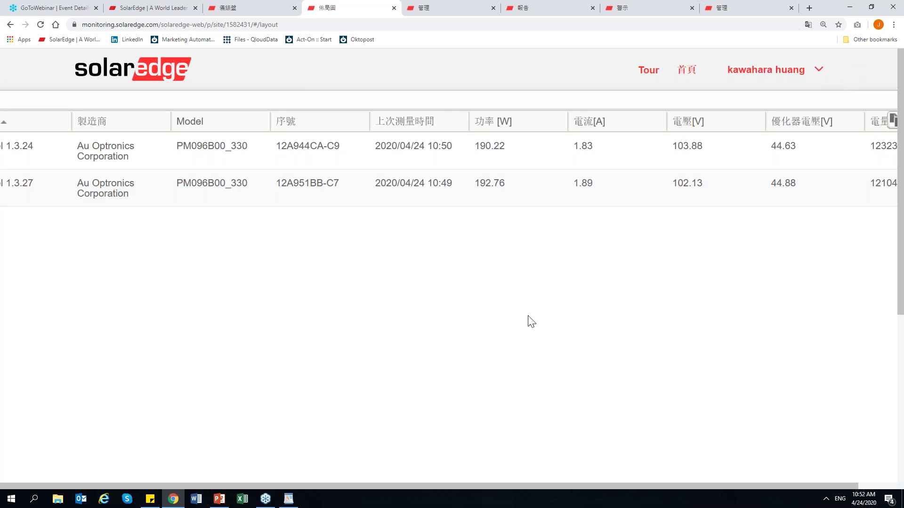
# Leave the module layout for the site's charts page (圖表), select inverter 1 and expand its strings
pyautogui.click(433, 8)
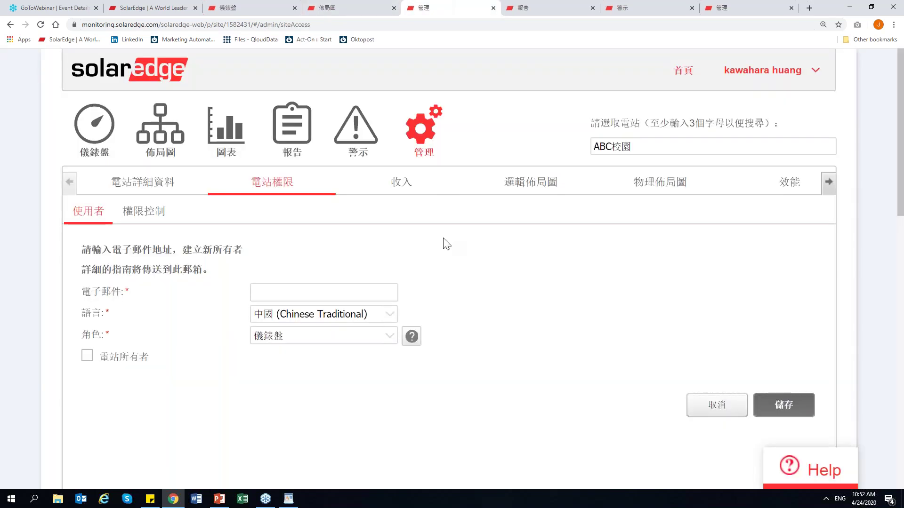
pyautogui.click(337, 7)
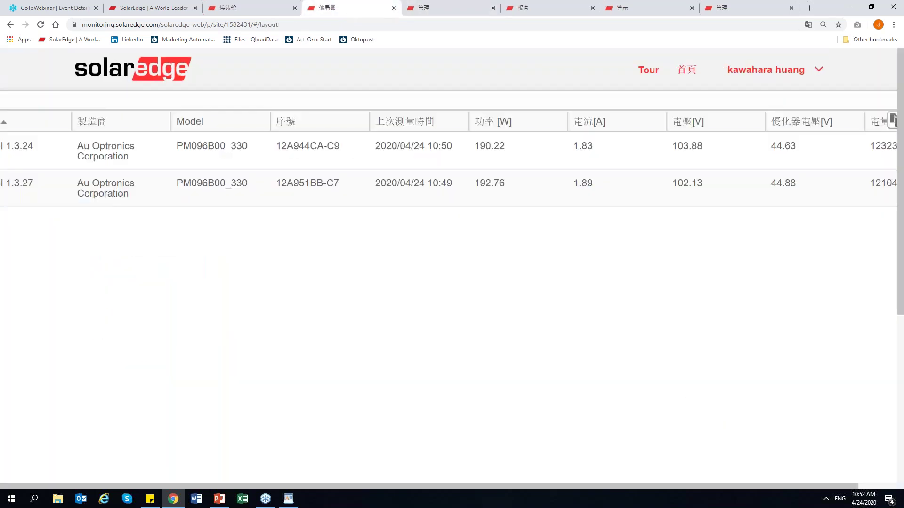
pyautogui.click(432, 7)
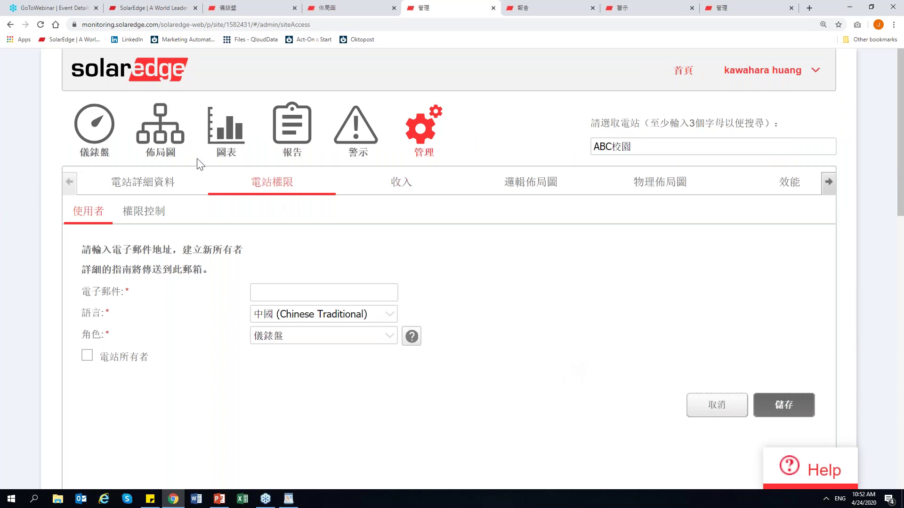
pyautogui.click(230, 147)
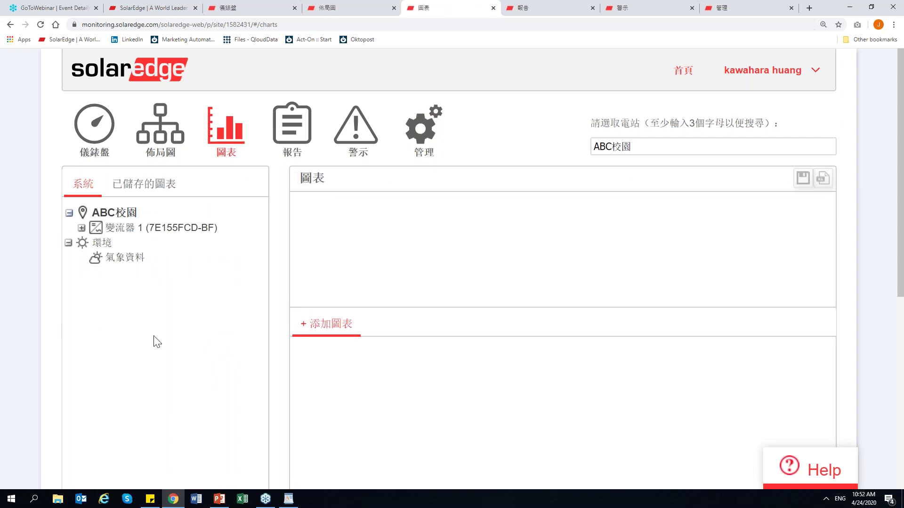
pyautogui.click(161, 230)
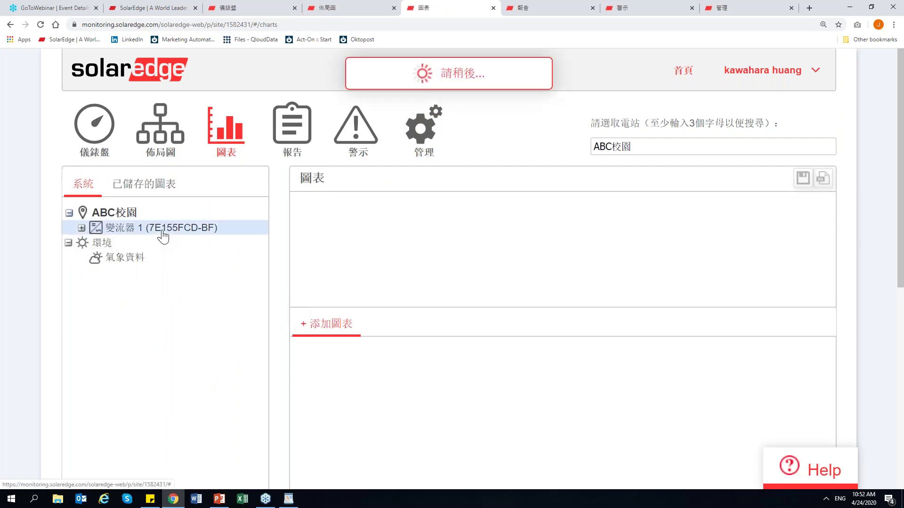
pyautogui.click(82, 229)
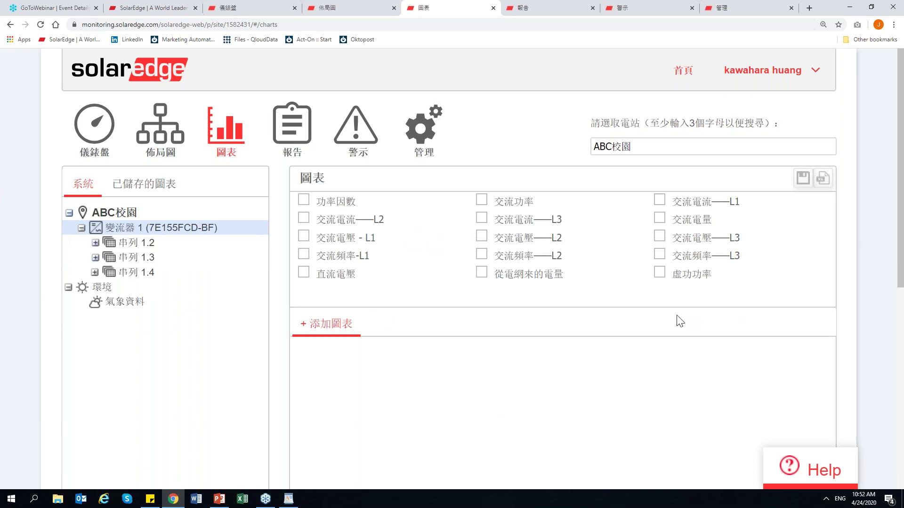
# Chart inverter 1's AC power (交流功率) and zoom the chart to 21 April 2020
pyautogui.click(481, 201)
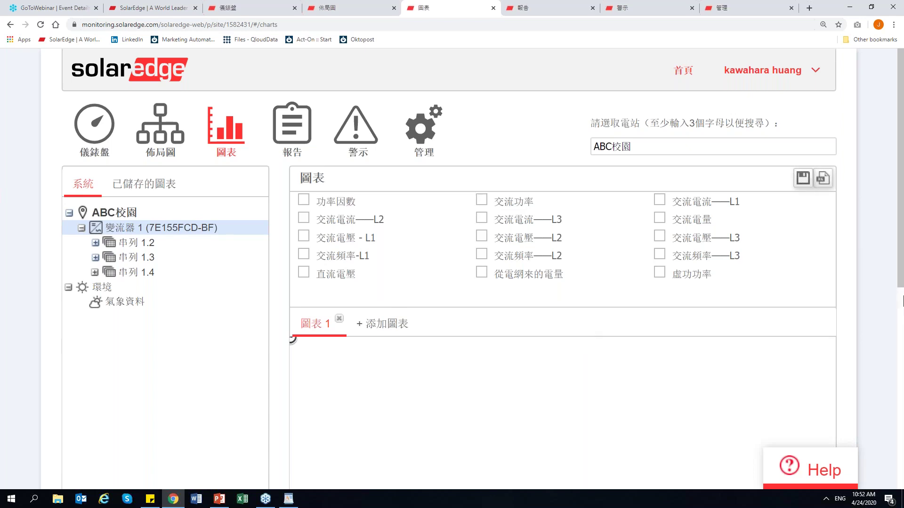
pyautogui.scroll(-5, 902, 301)
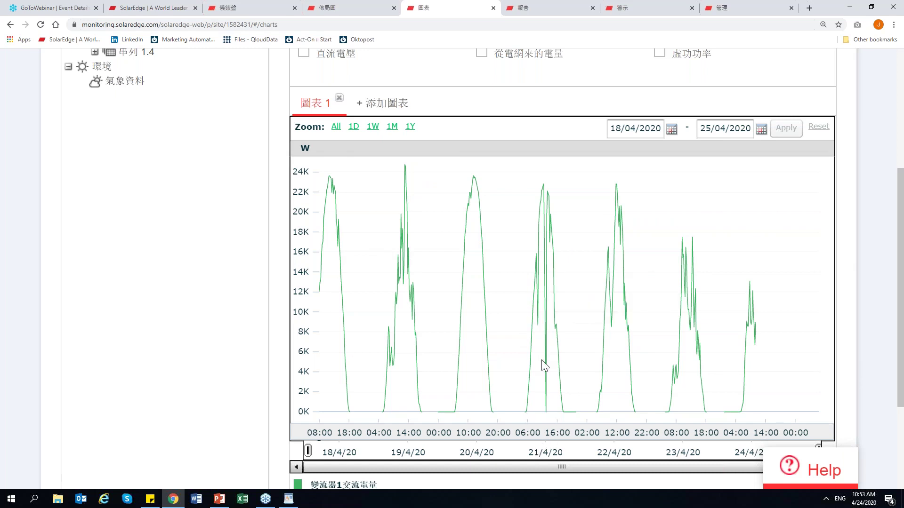
pyautogui.moveTo(507, 176); pyautogui.dragTo(587, 184)
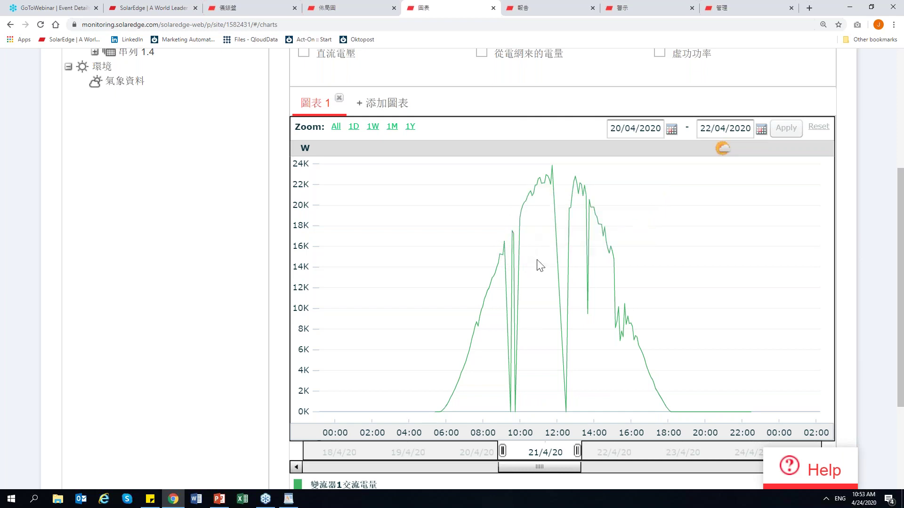
# Examine the peaks and sudden drops in inverter 1's curve for 21 April, reading their times and values
pyautogui.moveTo(552, 165)
pyautogui.moveTo(566, 411)
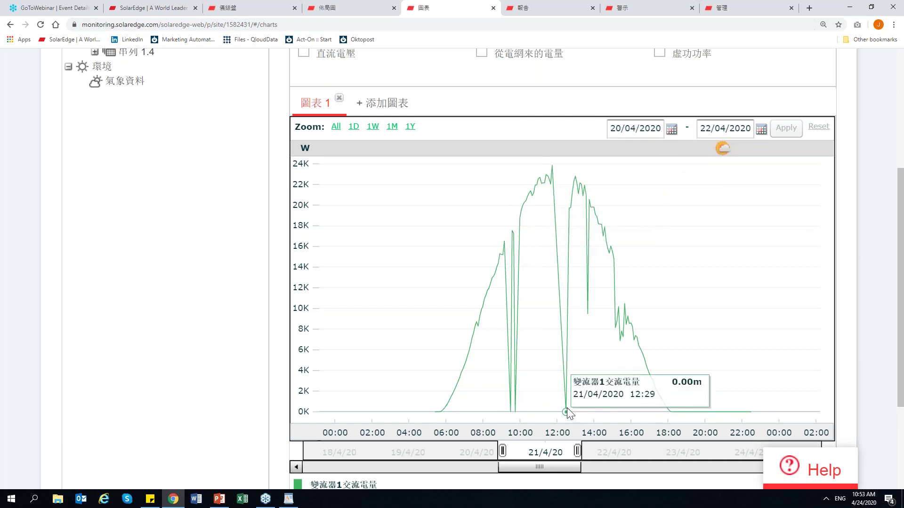
pyautogui.moveTo(564, 179)
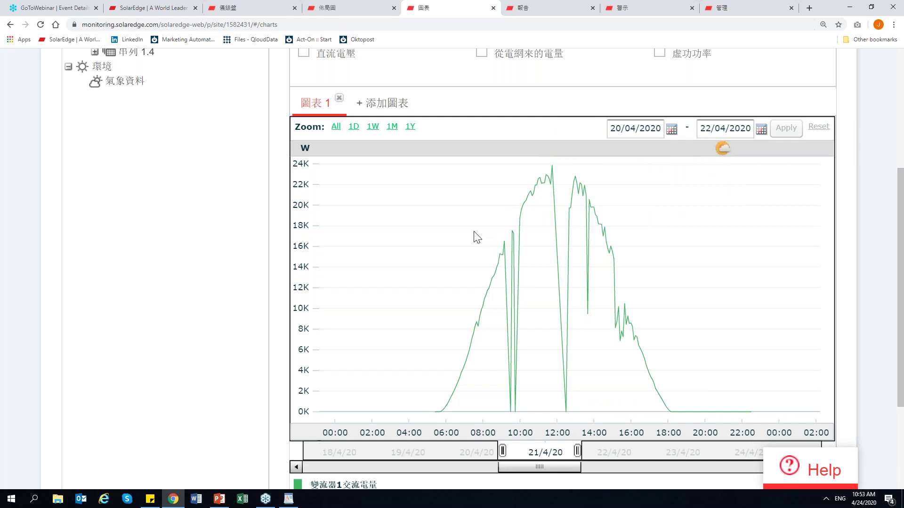
pyautogui.moveTo(504, 242)
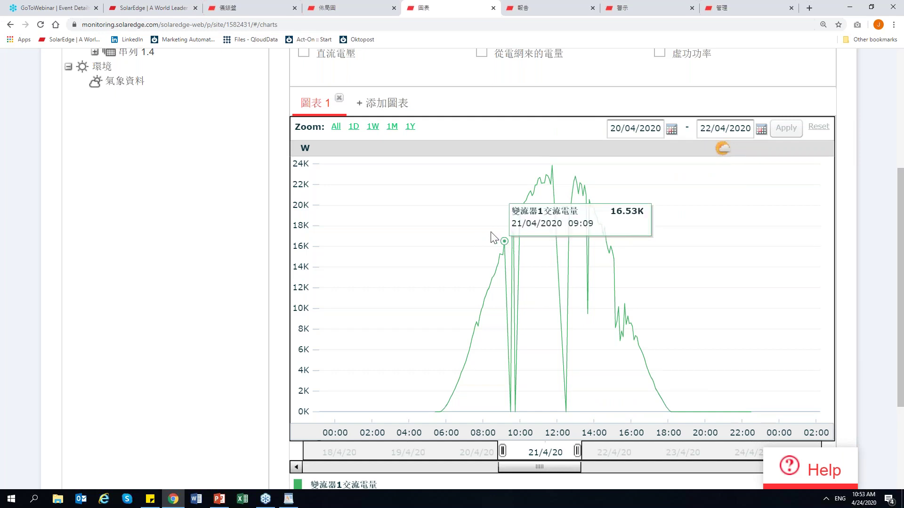
pyautogui.scroll(2, 487, 233)
pyautogui.scroll(-3, 487, 232)
pyautogui.scroll(1, 490, 237)
pyautogui.scroll(-1, 487, 238)
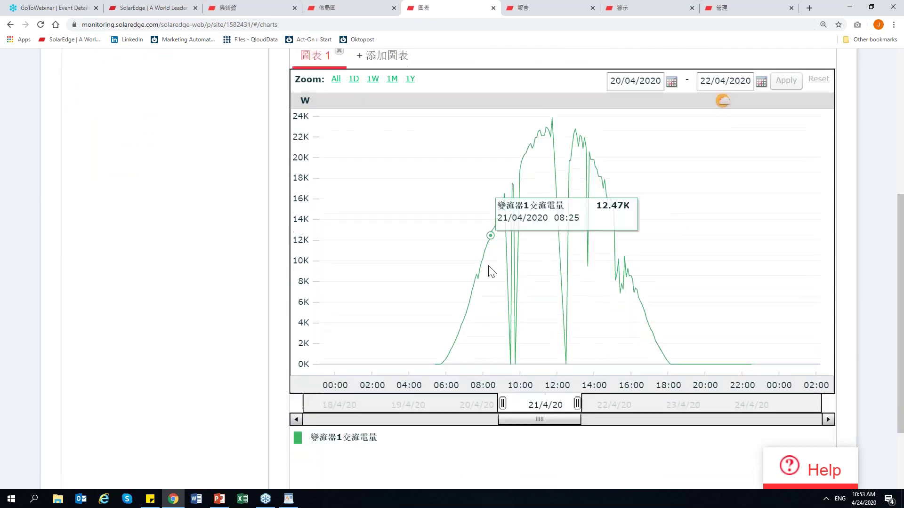
pyautogui.moveTo(465, 346)
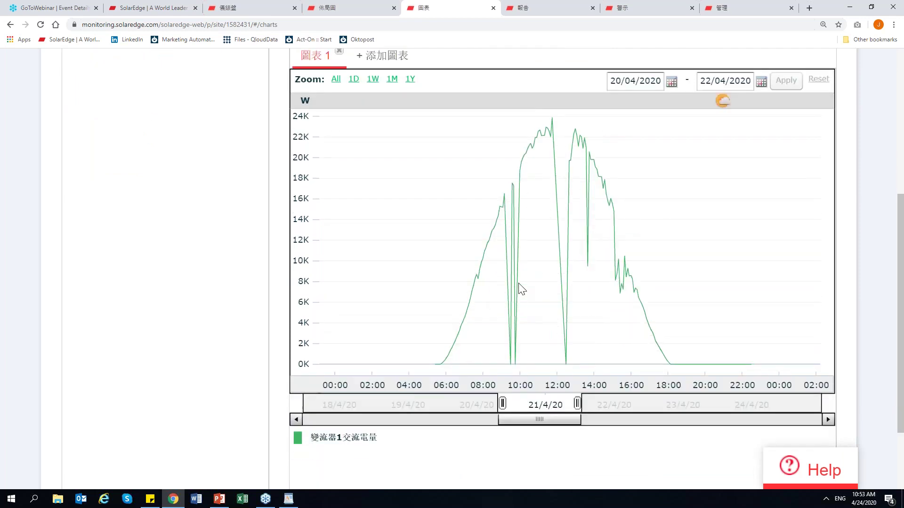
pyautogui.scroll(1, 528, 307)
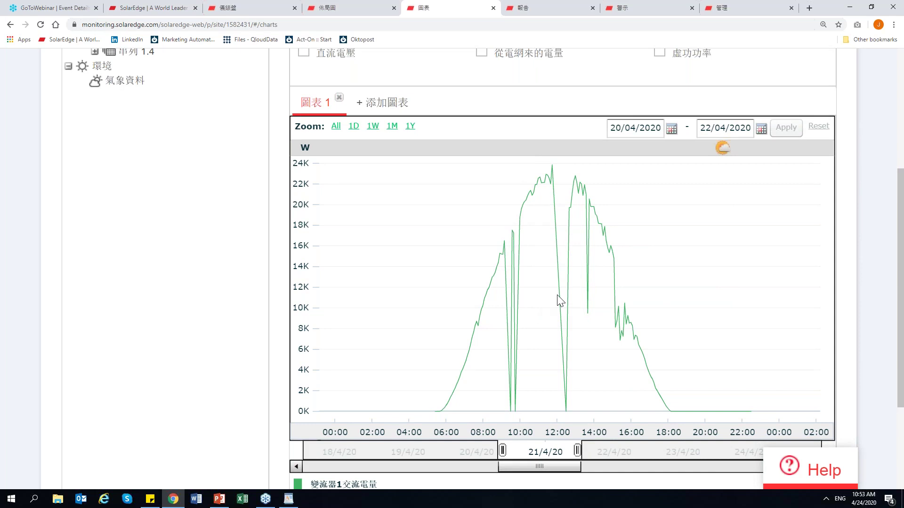
pyautogui.scroll(3, 526, 306)
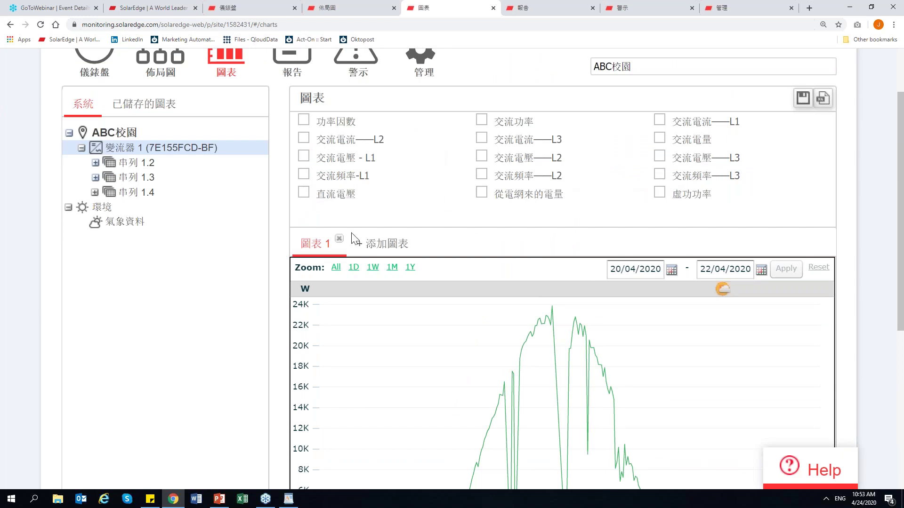
# Add a second chart plotting inverter 1's AC current (交流電流) for phases L1, L2 and L3
pyautogui.click(390, 250)
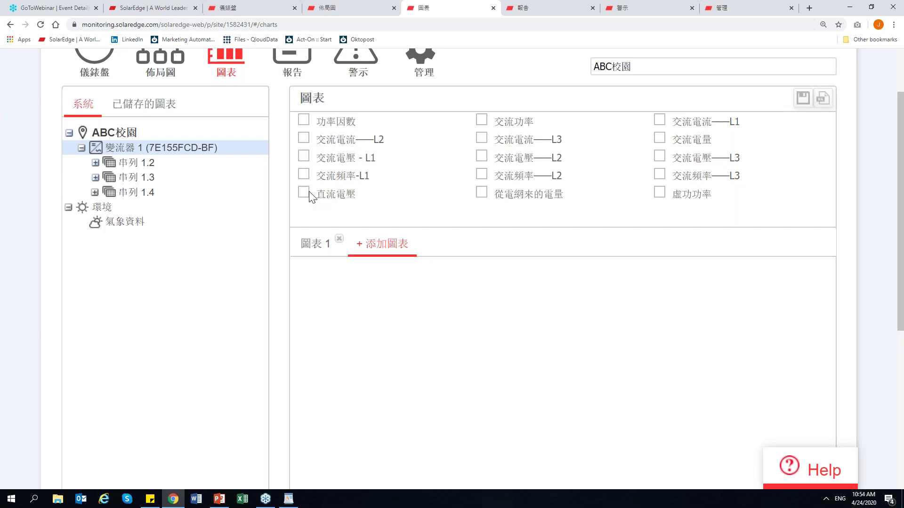
pyautogui.click(661, 123)
pyautogui.click(305, 140)
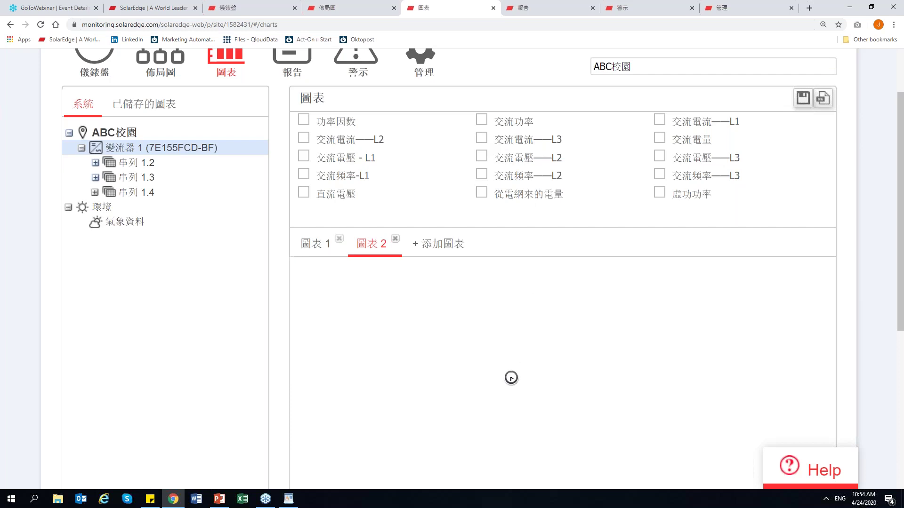
pyautogui.scroll(-2, 593, 395)
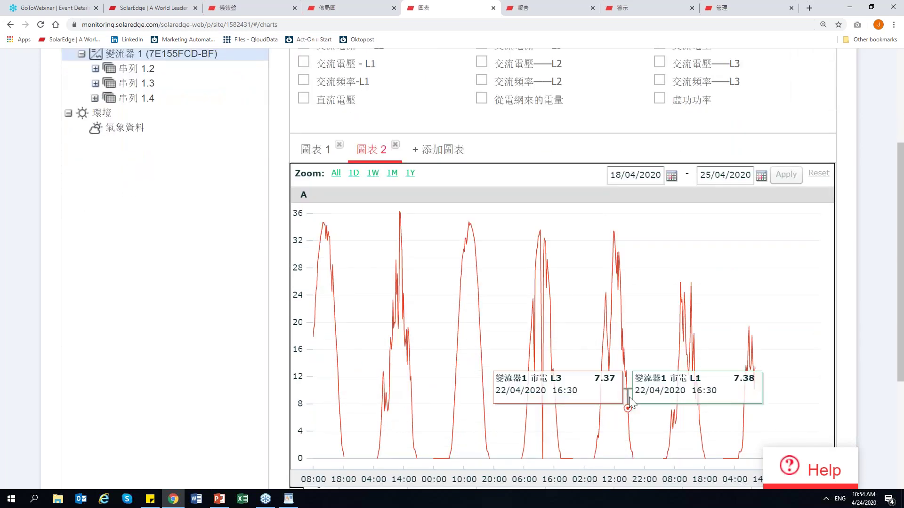
pyautogui.scroll(-3, 629, 397)
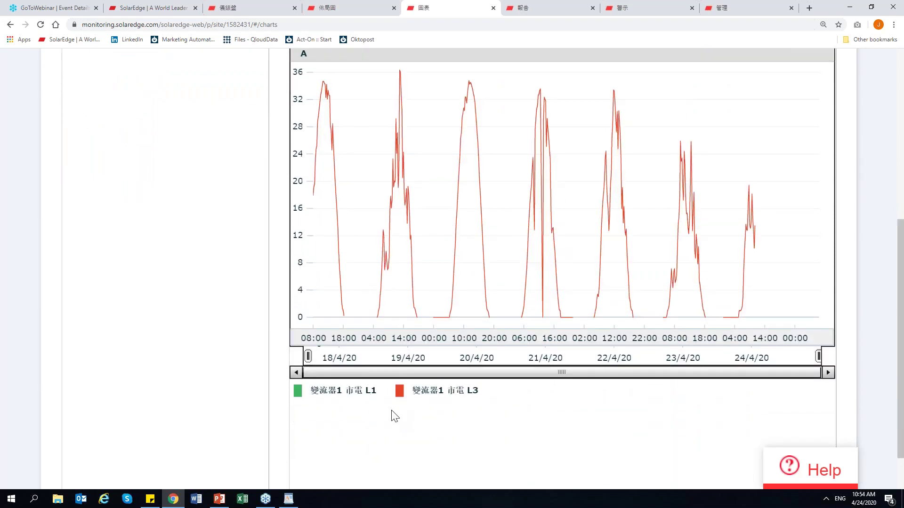
pyautogui.scroll(5, 396, 414)
pyautogui.click(303, 138)
pyautogui.scroll(-5, 510, 360)
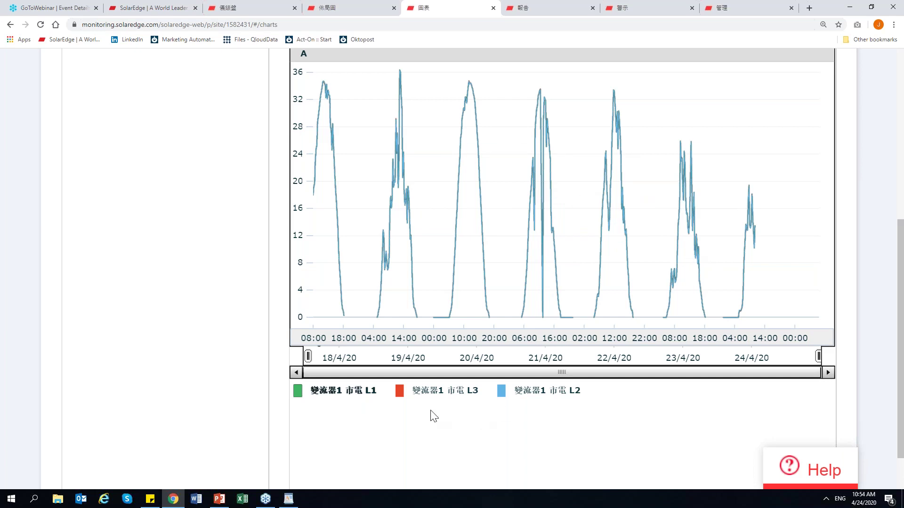
# Toggle the highlighting of the L3 and L1 current curves through the legend to compare the three phases
pyautogui.click(423, 393)
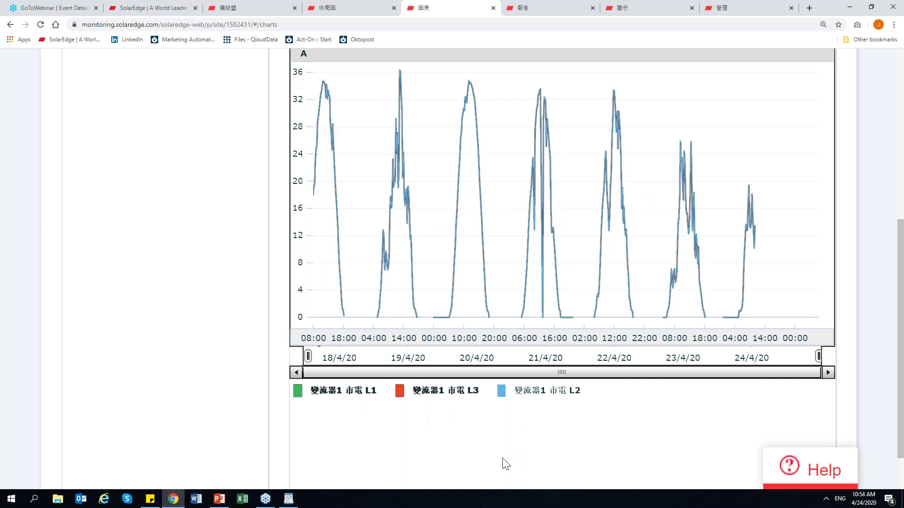
pyautogui.click(351, 394)
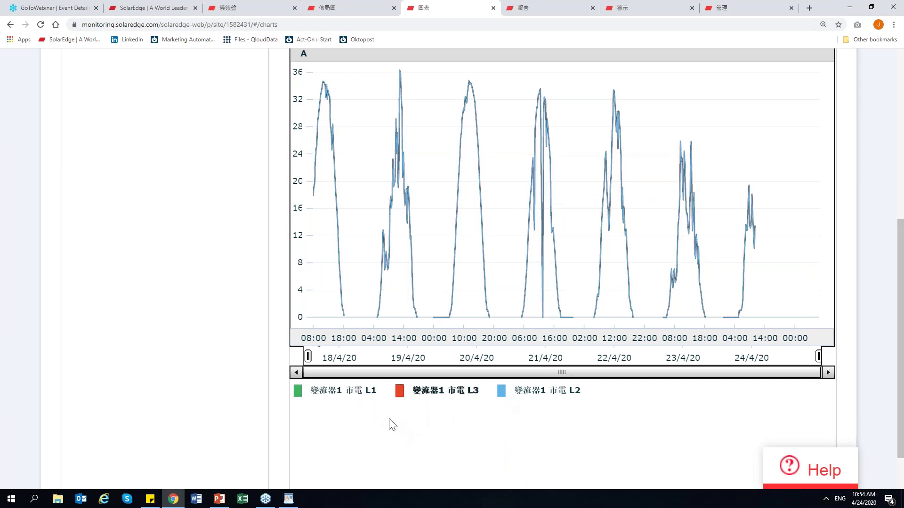
pyautogui.click(357, 397)
pyautogui.click(365, 395)
pyautogui.click(364, 398)
pyautogui.click(363, 397)
pyautogui.scroll(1, 526, 416)
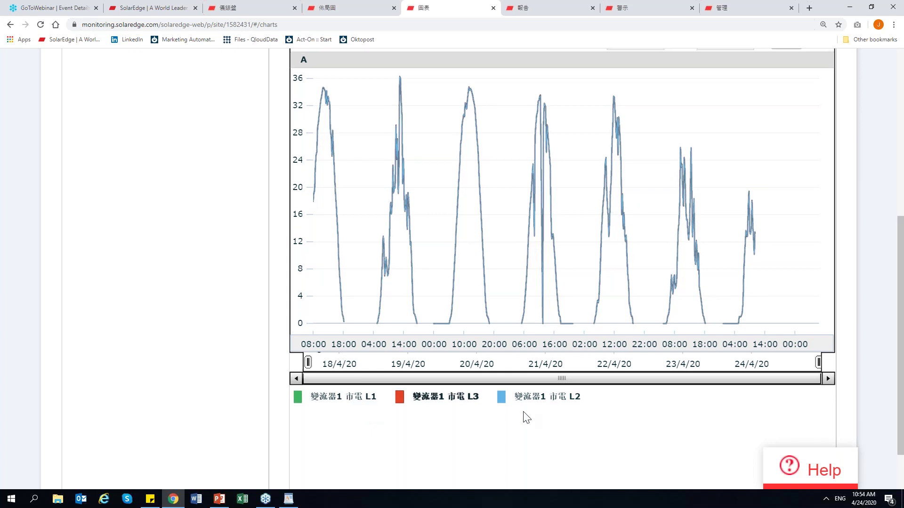
# Select modules 1.2.2 to 1.2.8 in string 1.2 and plot their module voltage (模組電壓) and optimizer voltage (優化器電壓) on chart 2
pyautogui.scroll(5, 527, 416)
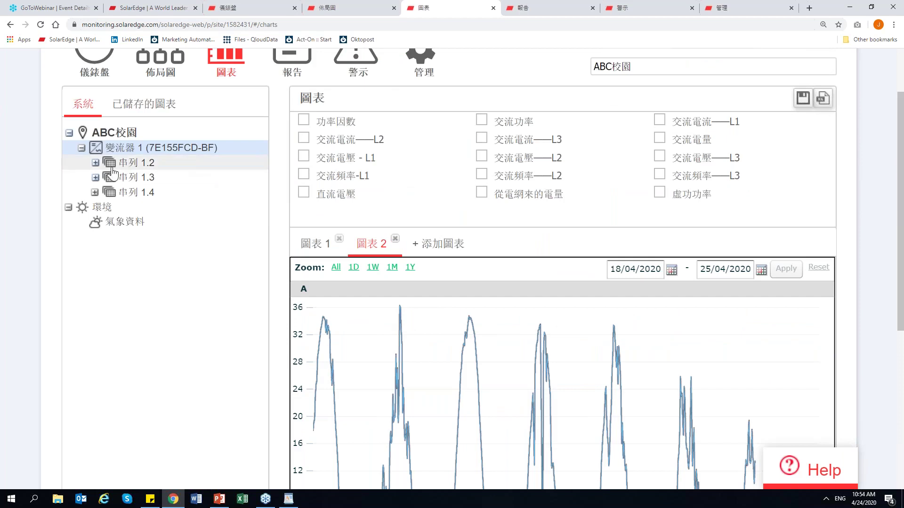
pyautogui.click(95, 163)
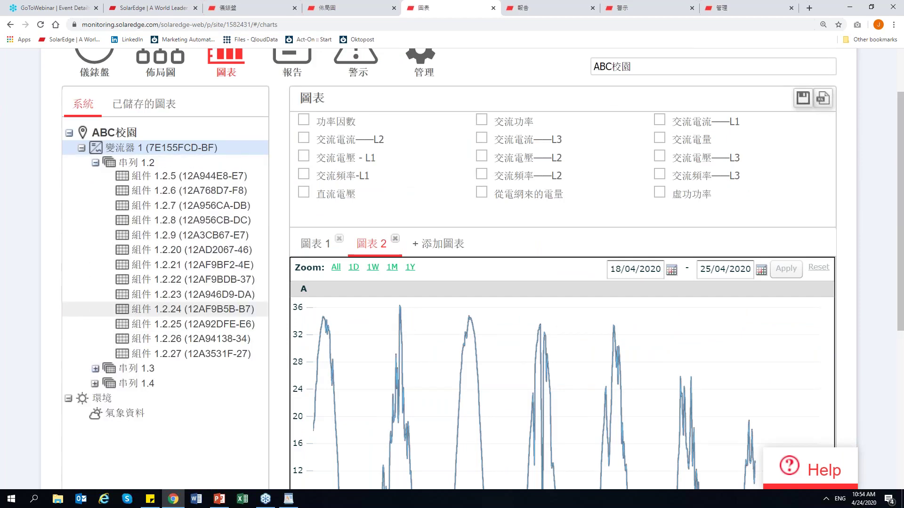
pyautogui.click(201, 181)
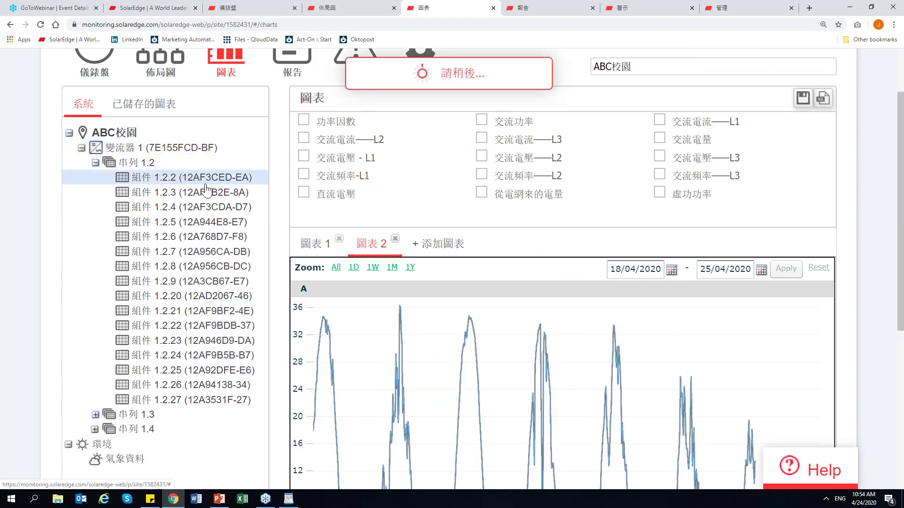
pyautogui.keyDown('shift'); pyautogui.click(179, 267); pyautogui.keyUp('shift')
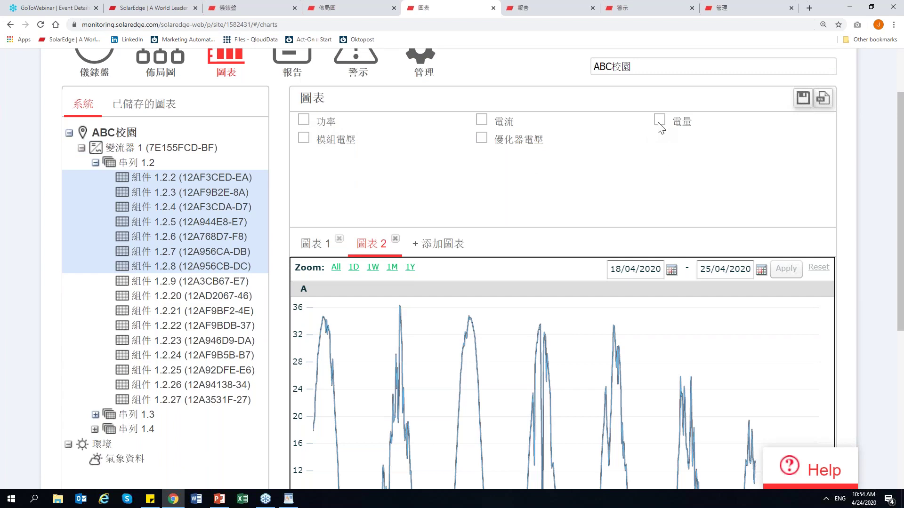
pyautogui.click(303, 139)
pyautogui.click(479, 138)
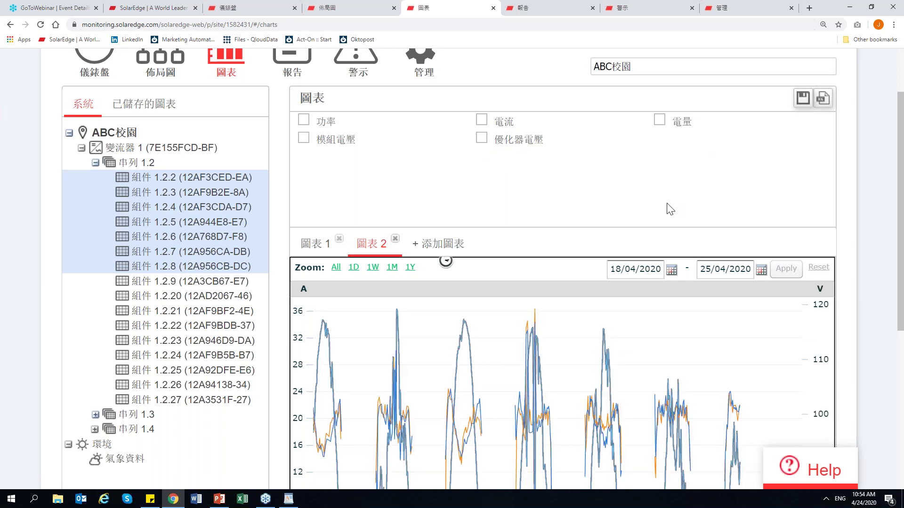
# Add a third chart plotting module voltage (模組電壓), optimizer voltage (優化器電壓) and energy (電量) for modules 1.2.2 to 1.2.8
pyautogui.click(454, 244)
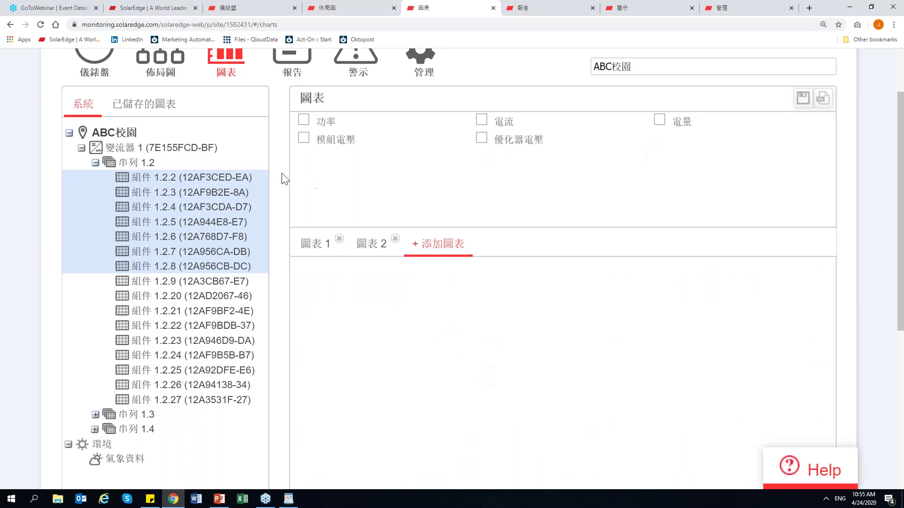
pyautogui.click(303, 140)
pyautogui.click(481, 139)
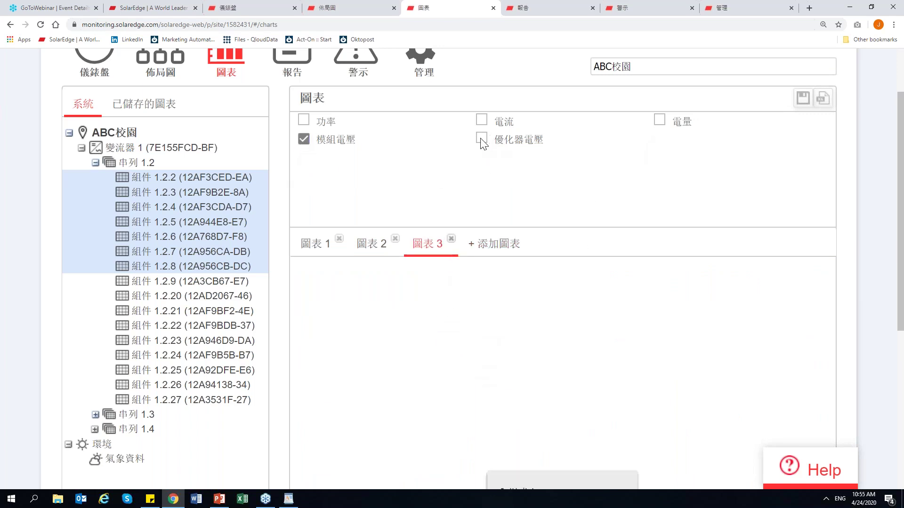
pyautogui.click(661, 121)
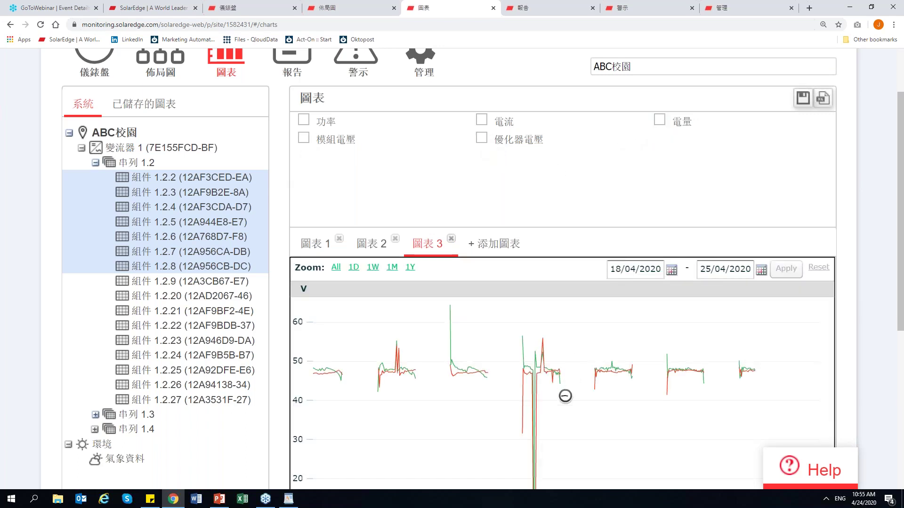
pyautogui.scroll(-2, 565, 396)
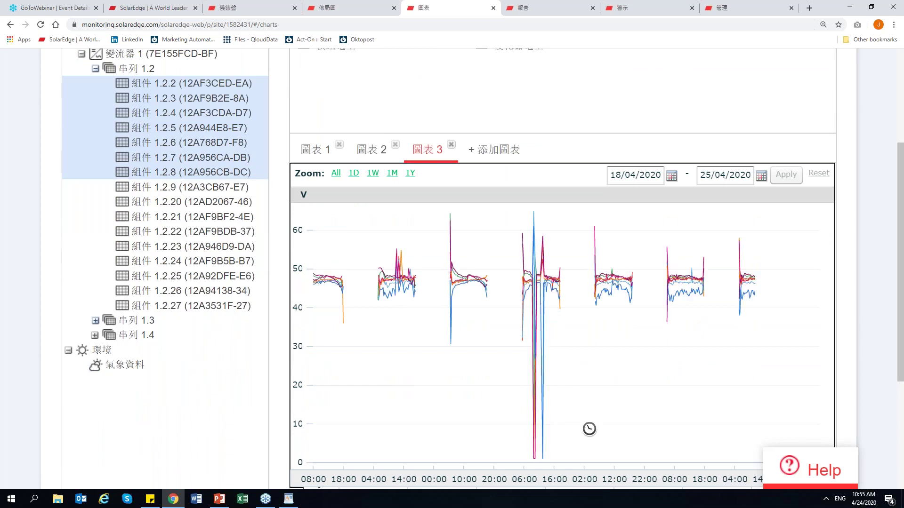
pyautogui.scroll(-2, 589, 414)
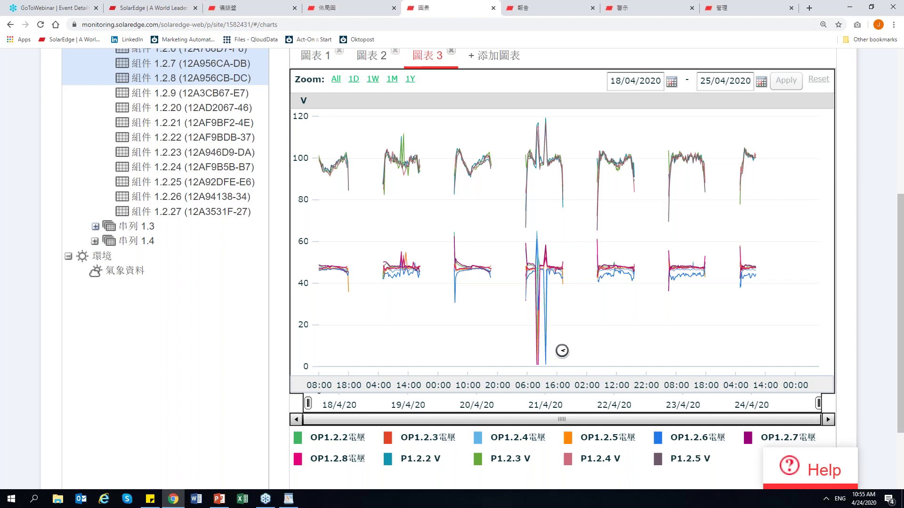
# Compare the module curves in chart 3 with their legend and zoom the chart to 21 April 2020
pyautogui.scroll(-1, 561, 350)
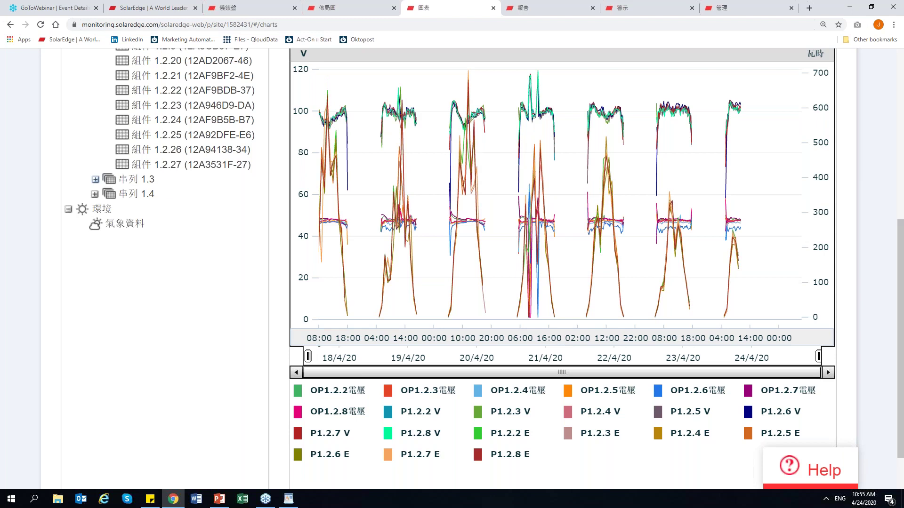
pyautogui.scroll(1, 484, 258)
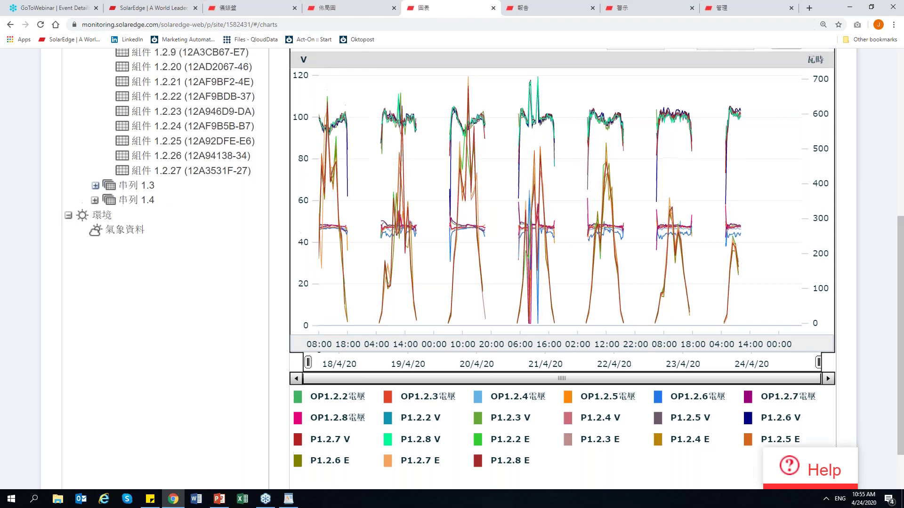
pyautogui.scroll(1, 469, 205)
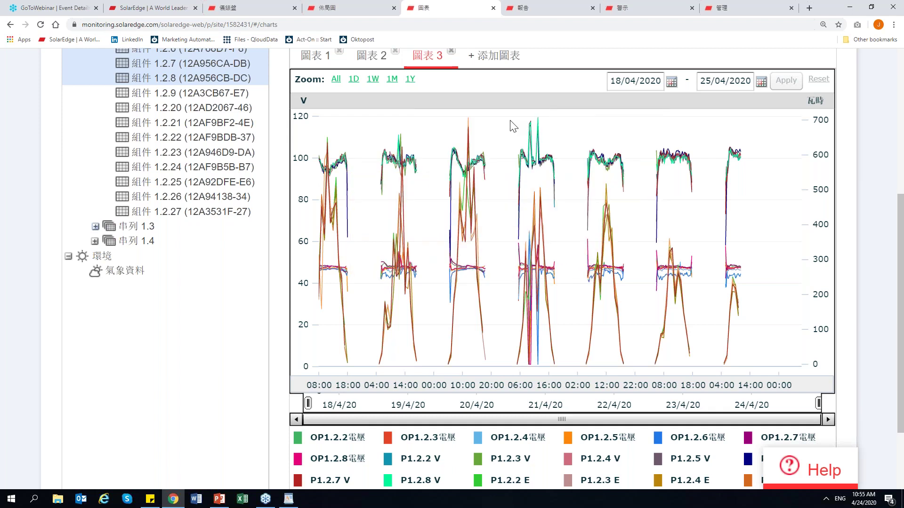
pyautogui.moveTo(510, 121); pyautogui.dragTo(570, 126)
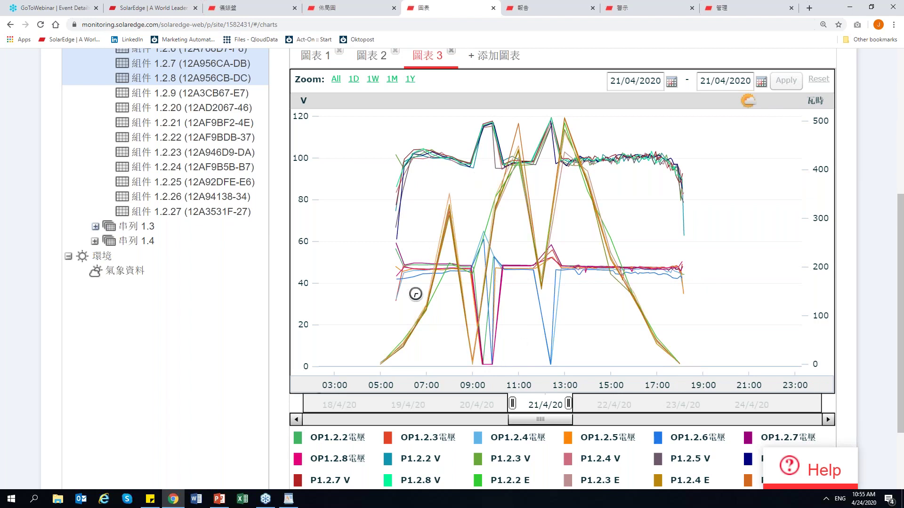
# Go to the site's reports page (報告) and review the available report types (報告類型)
pyautogui.scroll(5, 415, 294)
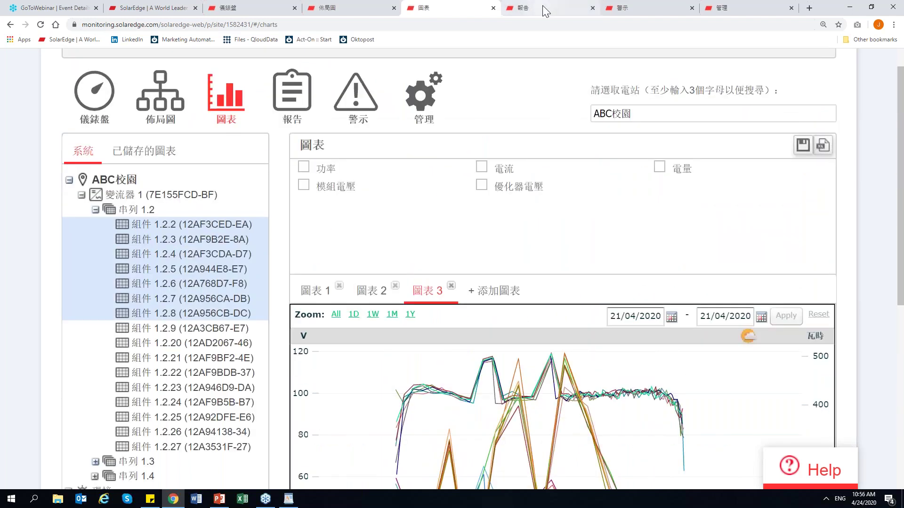
pyautogui.click(542, 4)
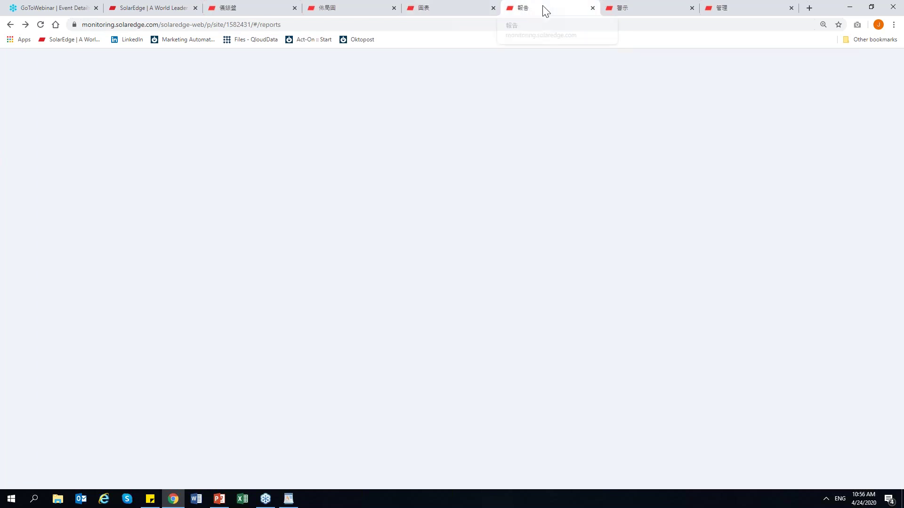
pyautogui.scroll(-1, 572, 290)
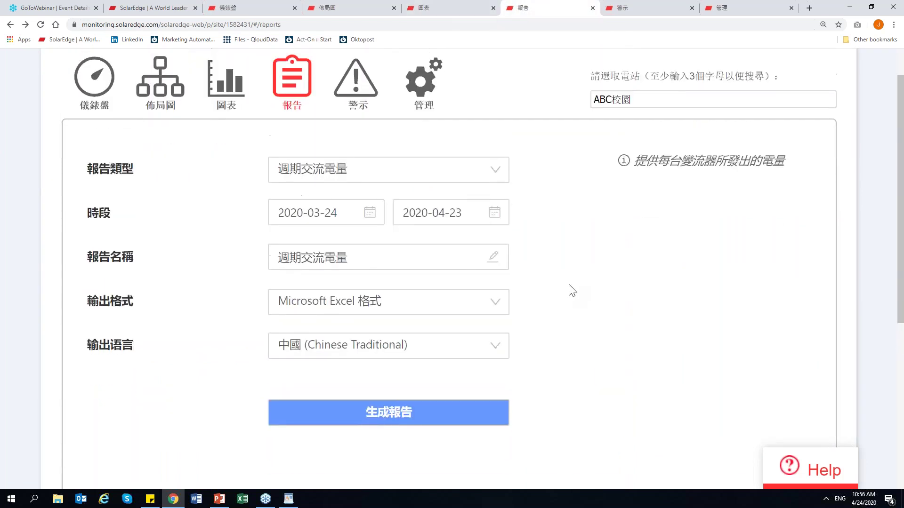
pyautogui.click(497, 177)
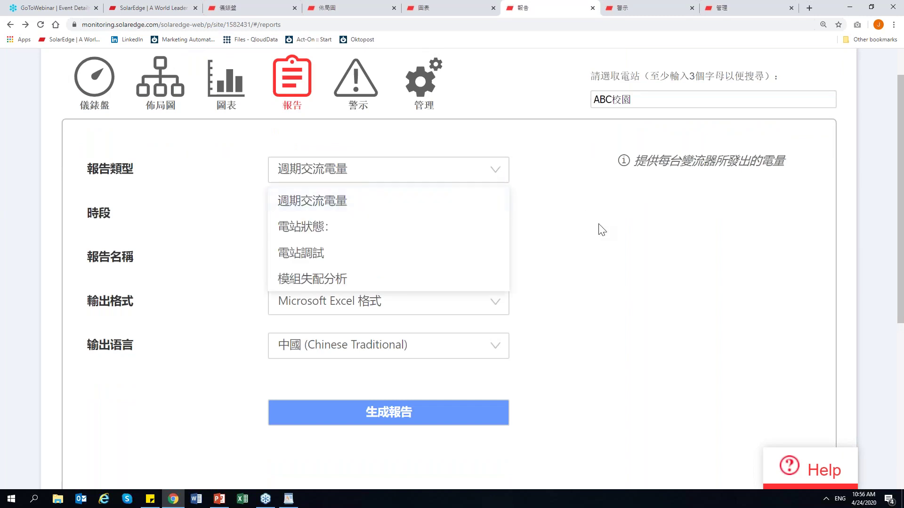
pyautogui.click(595, 253)
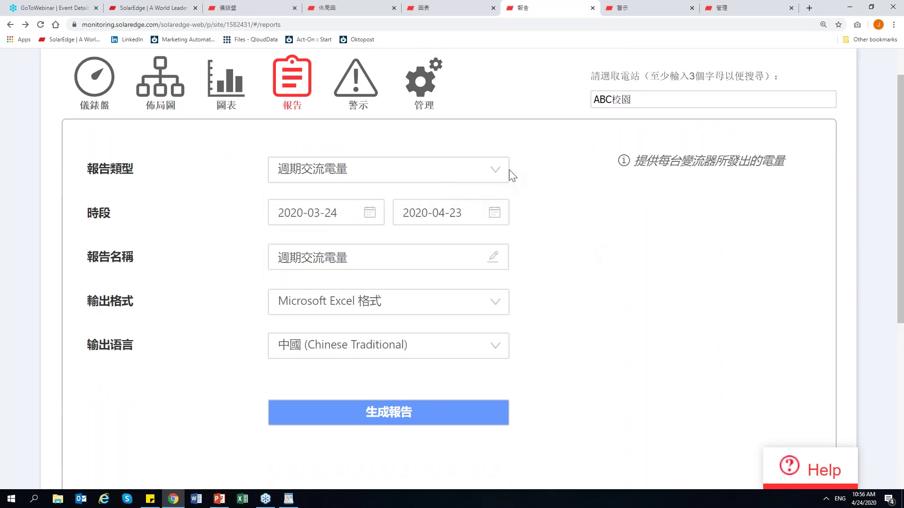
pyautogui.click(495, 171)
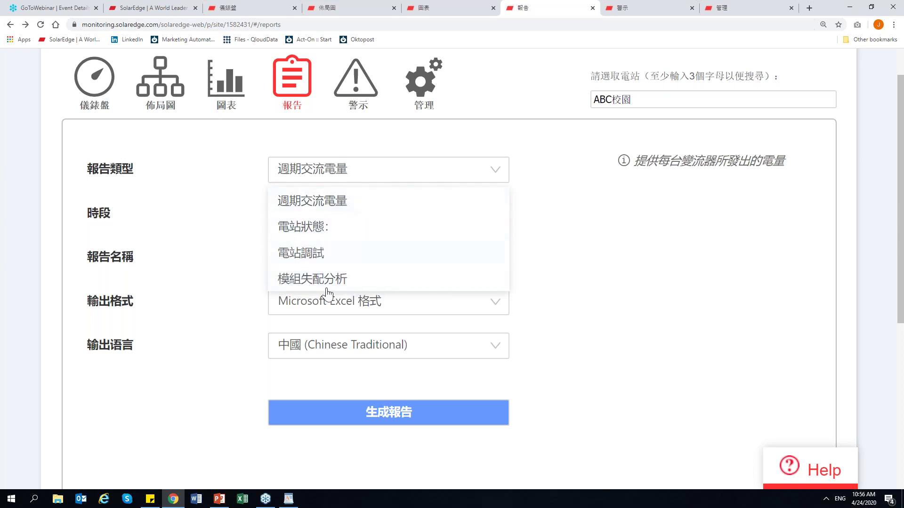
pyautogui.click(224, 295)
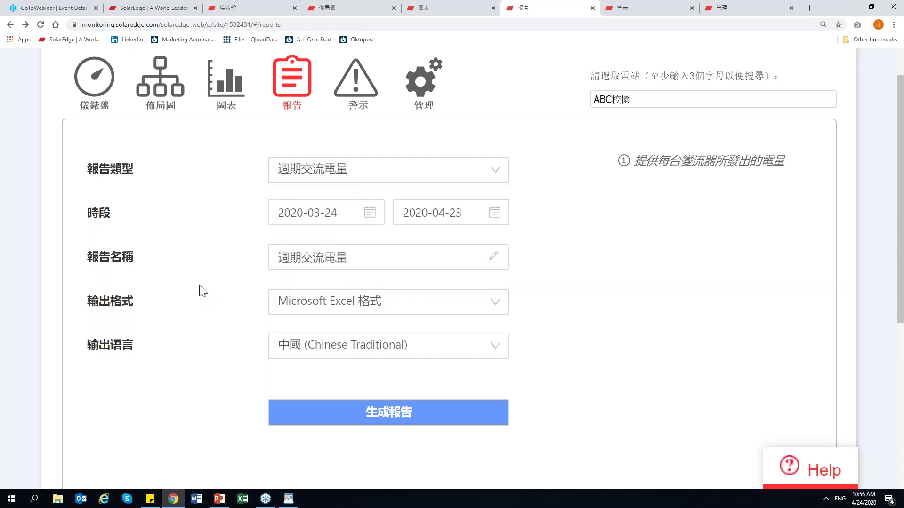
# Inspect the report name field (報告名稱) and the available output formats and languages, leaving the settings as they are
pyautogui.click(312, 259)
pyautogui.moveTo(366, 264); pyautogui.dragTo(214, 264)
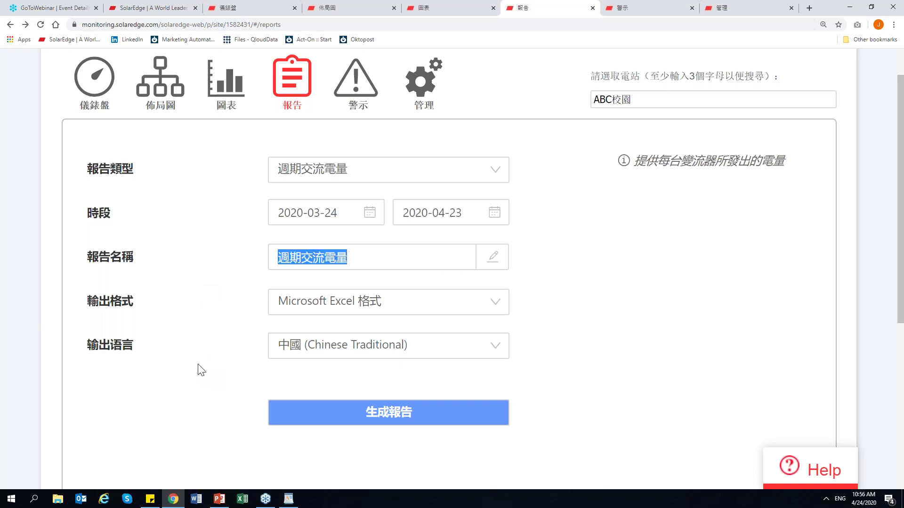
pyautogui.click(453, 306)
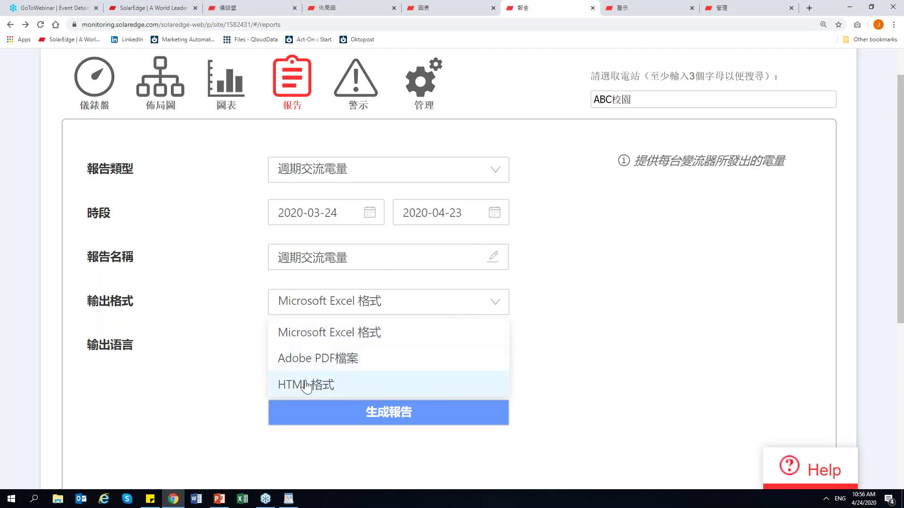
pyautogui.click(225, 308)
pyautogui.click(330, 348)
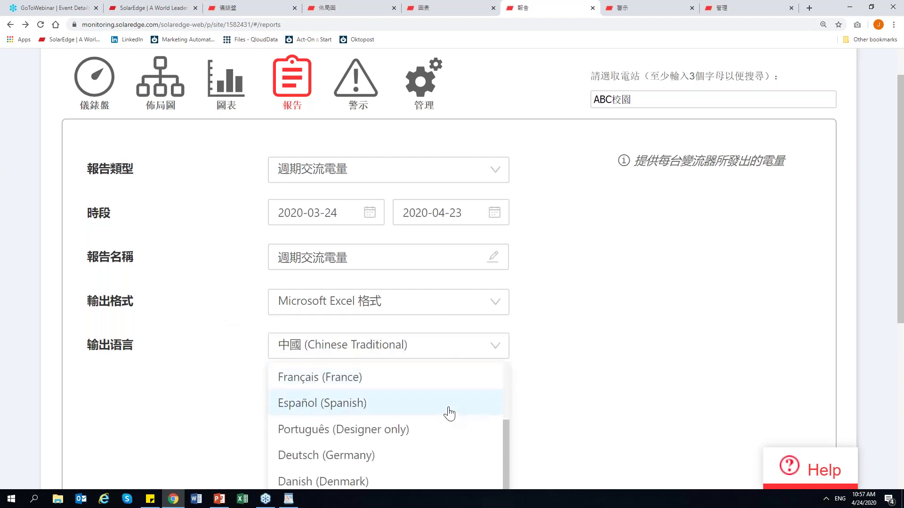
pyautogui.scroll(-3, 450, 414)
pyautogui.scroll(-5, 448, 414)
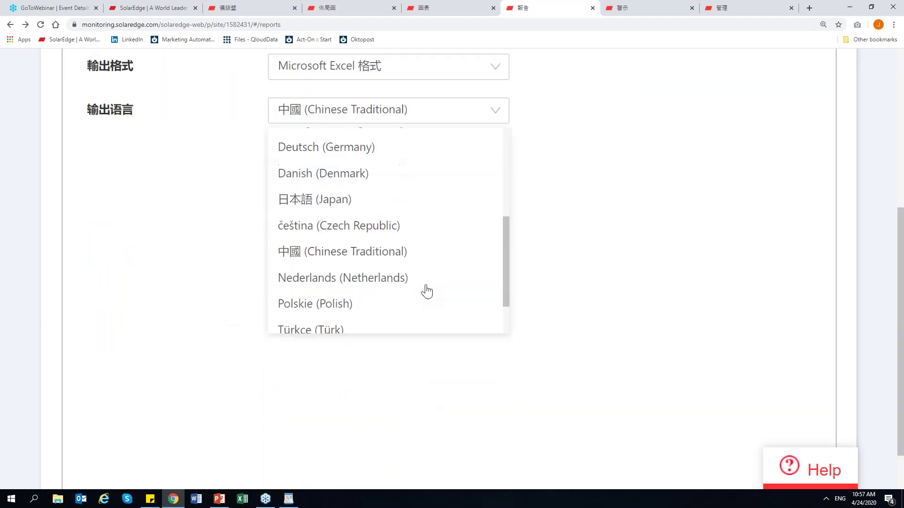
pyautogui.click(720, 218)
# Leave the report form for the site's alerts page (警示)
pyautogui.scroll(6, 529, 340)
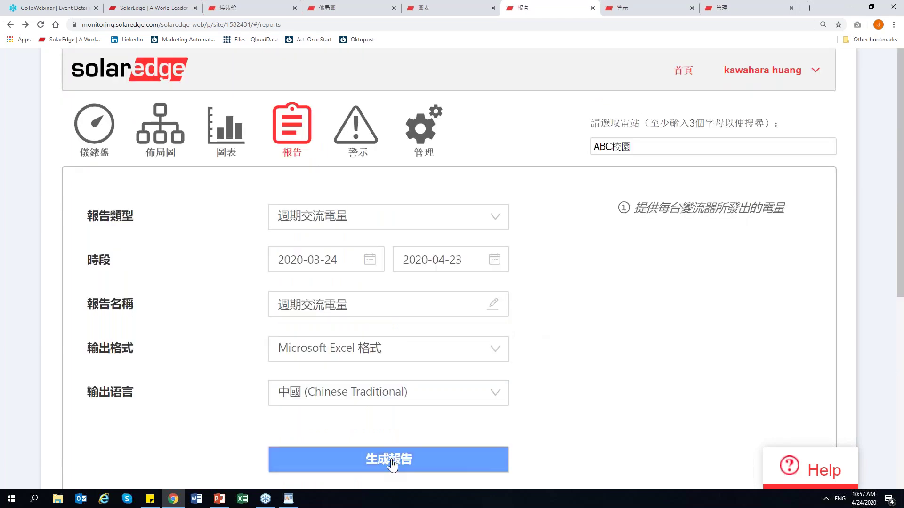
pyautogui.click(364, 141)
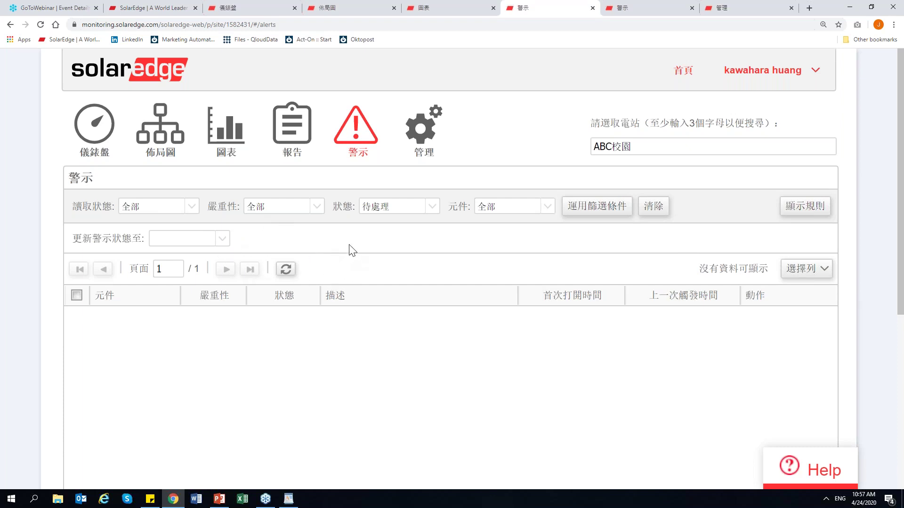
# Show the site's alert rules (顯示規則) and review the list of rules
pyautogui.moveTo(381, 294); pyautogui.dragTo(539, 281)
pyautogui.click(800, 209)
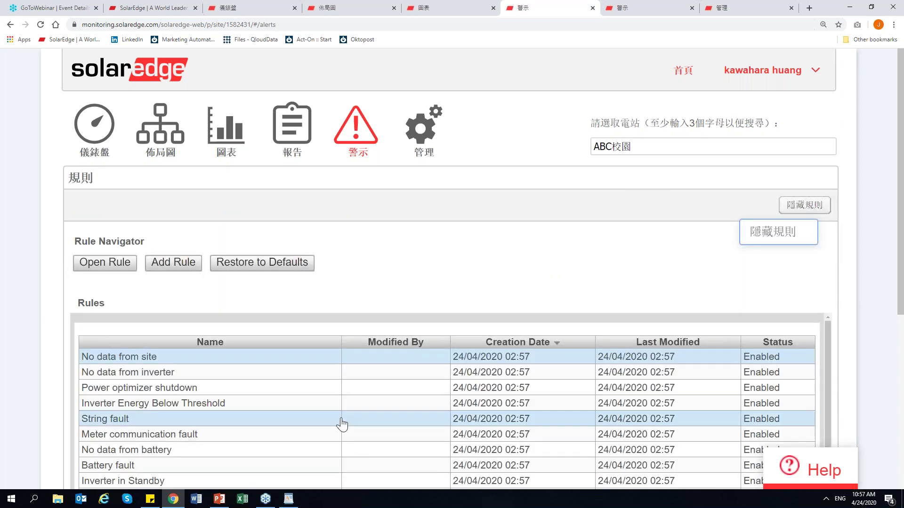
pyautogui.scroll(-2, 349, 424)
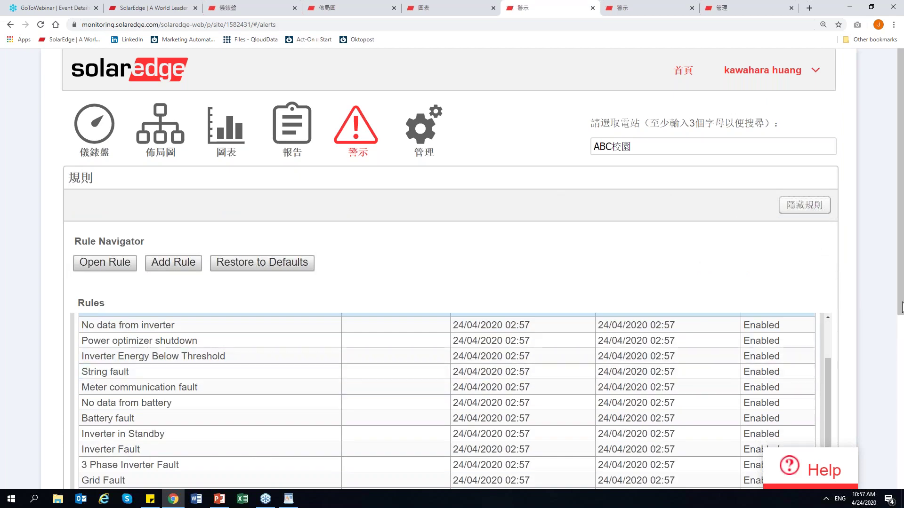
pyautogui.moveTo(902, 309); pyautogui.dragTo(902, 414)
pyautogui.scroll(1, 329, 320)
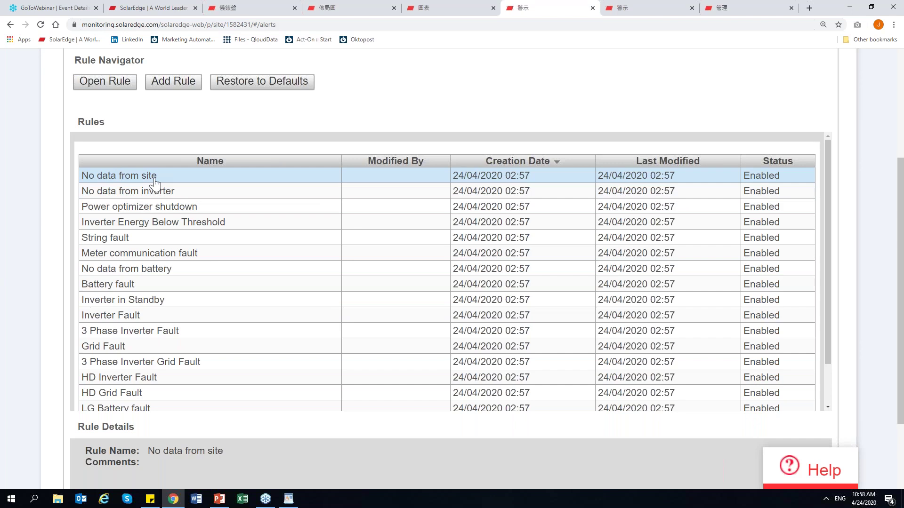
# Open the "No data from site" rule and review its general settings and the available rule types
pyautogui.click(111, 89)
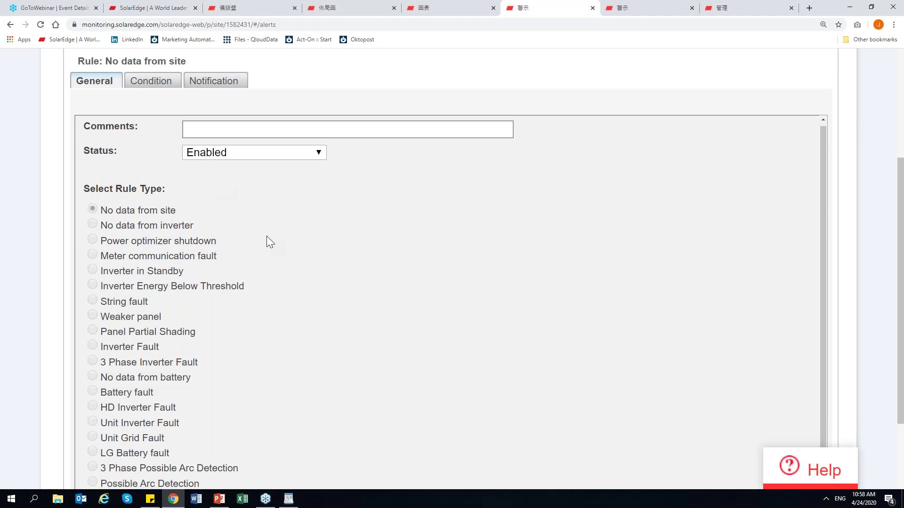
pyautogui.scroll(-2, 266, 236)
pyautogui.scroll(-1, 266, 236)
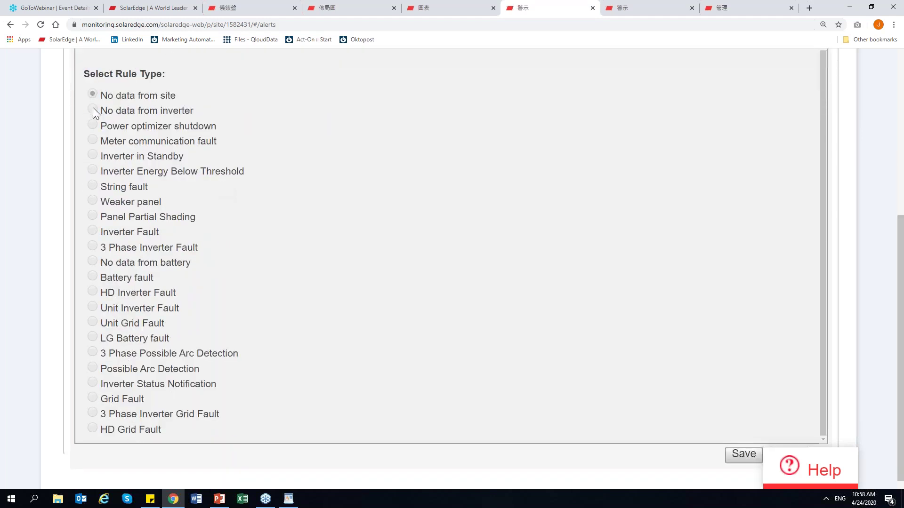
pyautogui.scroll(1, 320, 169)
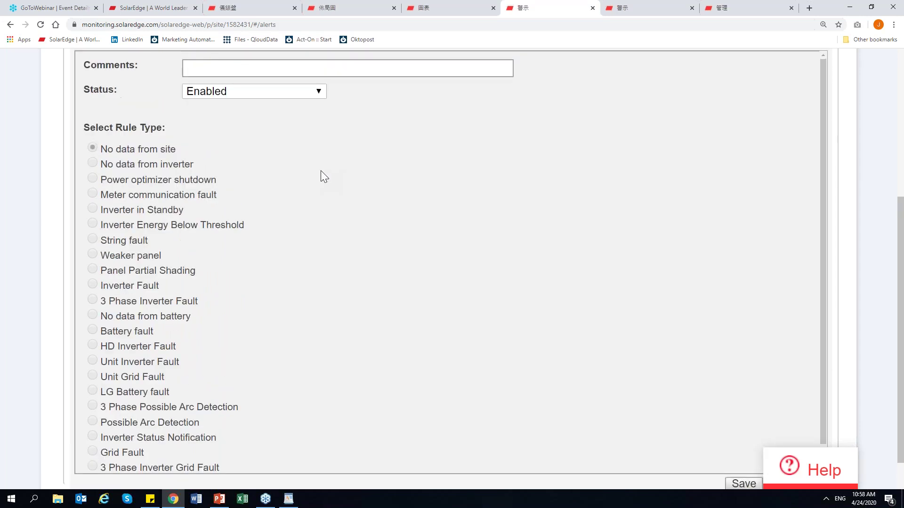
pyautogui.scroll(4, 320, 170)
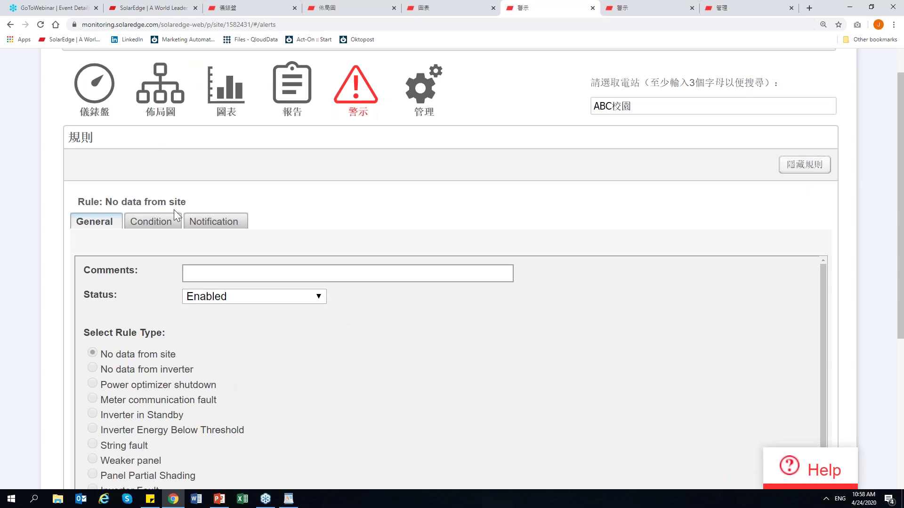
# Inspect the condition settings of the "No data from site" rule, including the entity selection
pyautogui.click(151, 228)
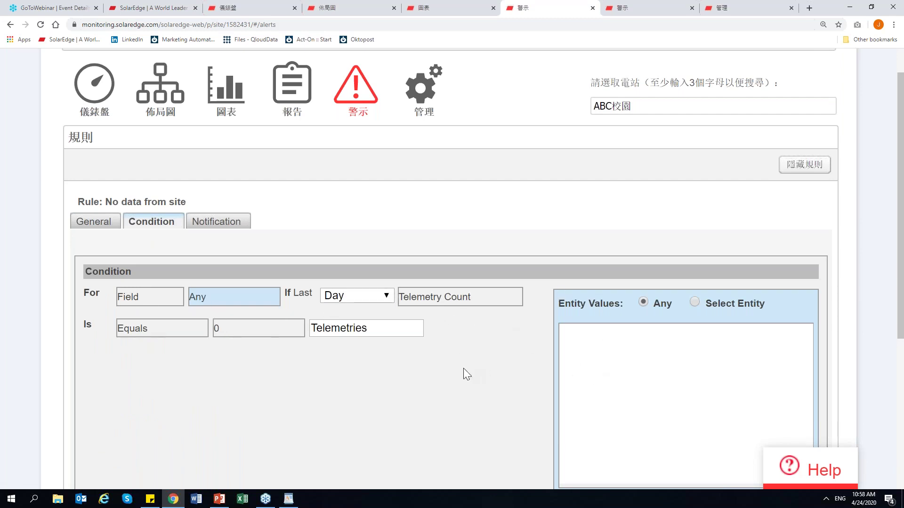
pyautogui.scroll(-2, 399, 355)
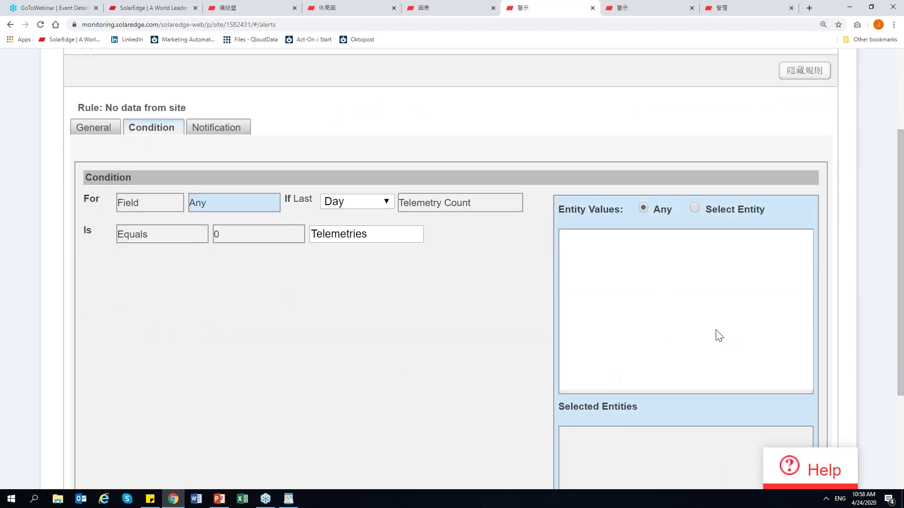
pyautogui.scroll(-2, 410, 297)
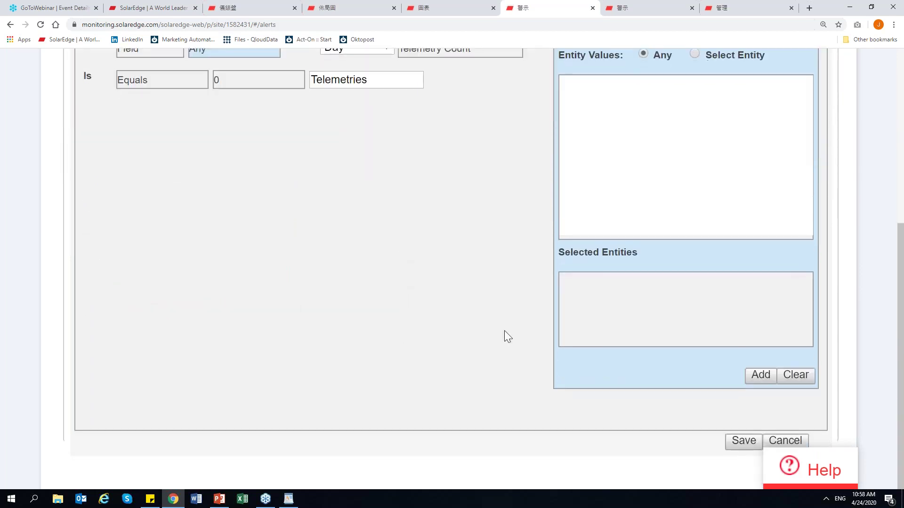
pyautogui.scroll(4, 340, 299)
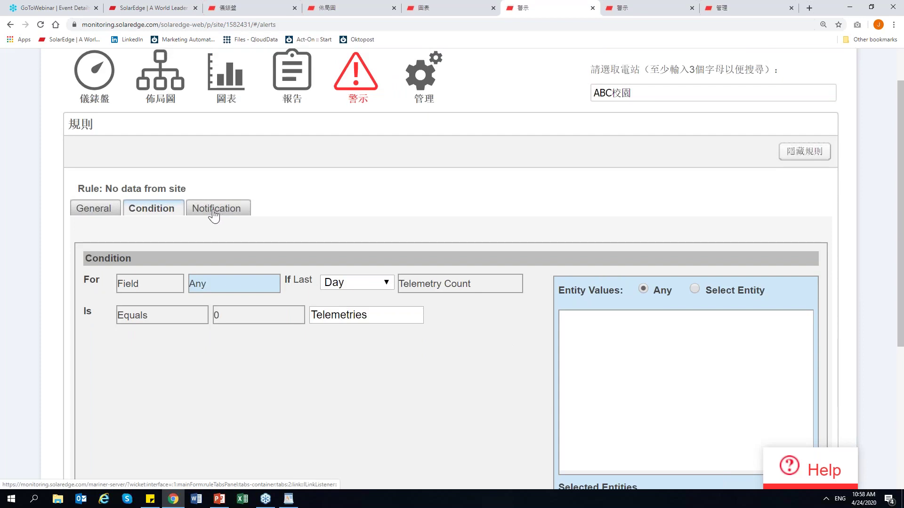
# Examine the rule's notification settings, including alert severity, email distribution and address entry, without changing them
pyautogui.click(214, 212)
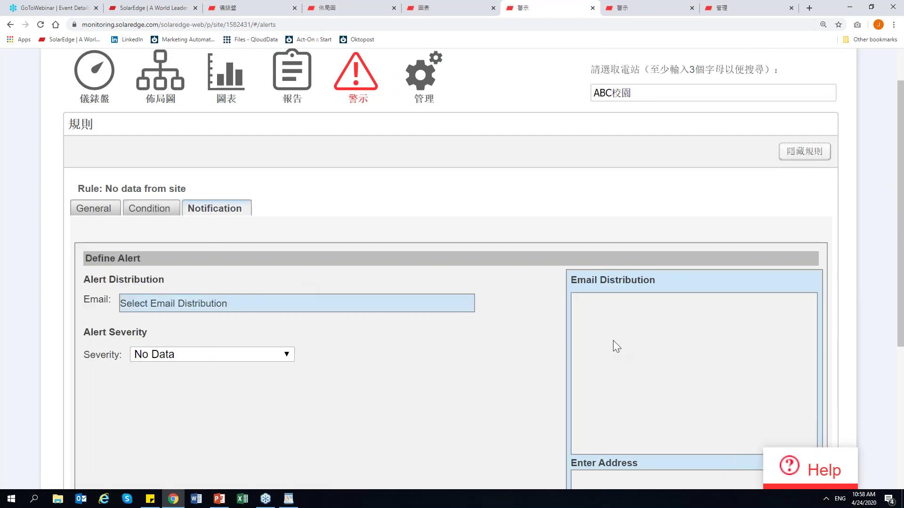
pyautogui.scroll(-2, 613, 347)
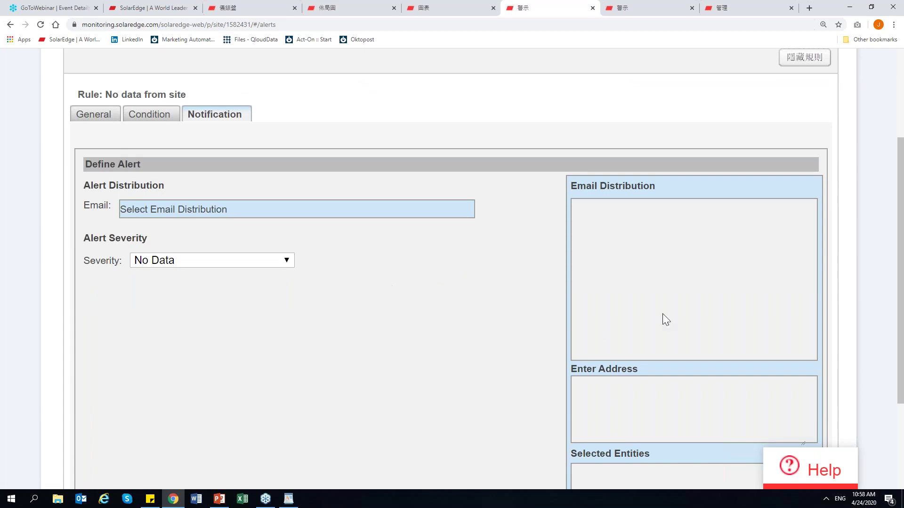
pyautogui.scroll(-1, 680, 321)
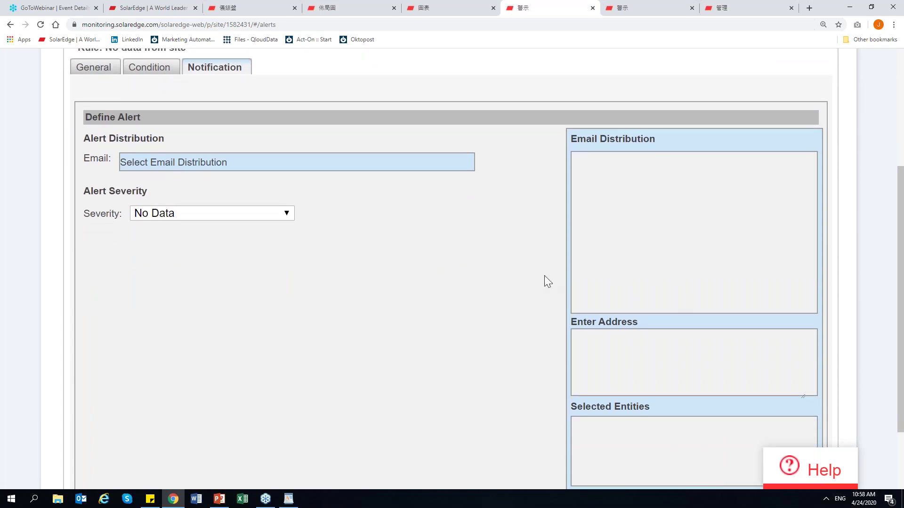
pyautogui.scroll(4, 586, 290)
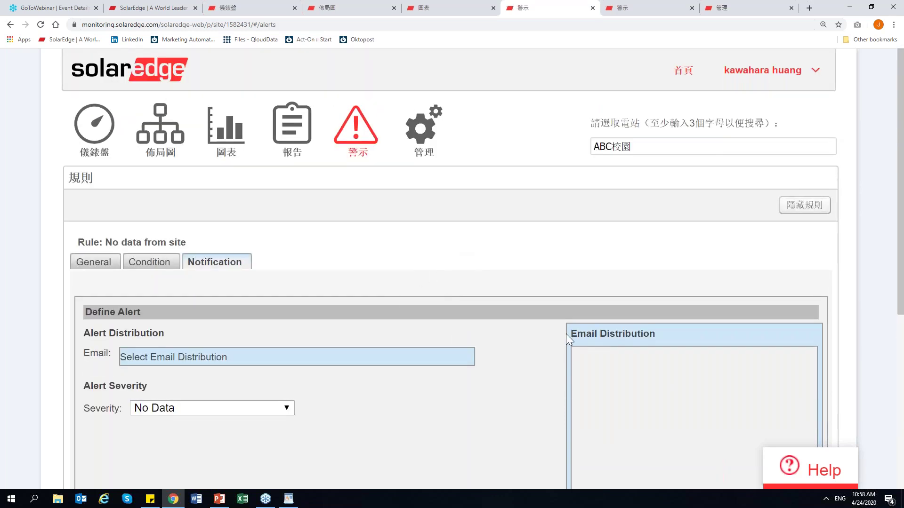
pyautogui.scroll(-2, 566, 335)
pyautogui.scroll(2, 592, 343)
pyautogui.scroll(-2, 480, 362)
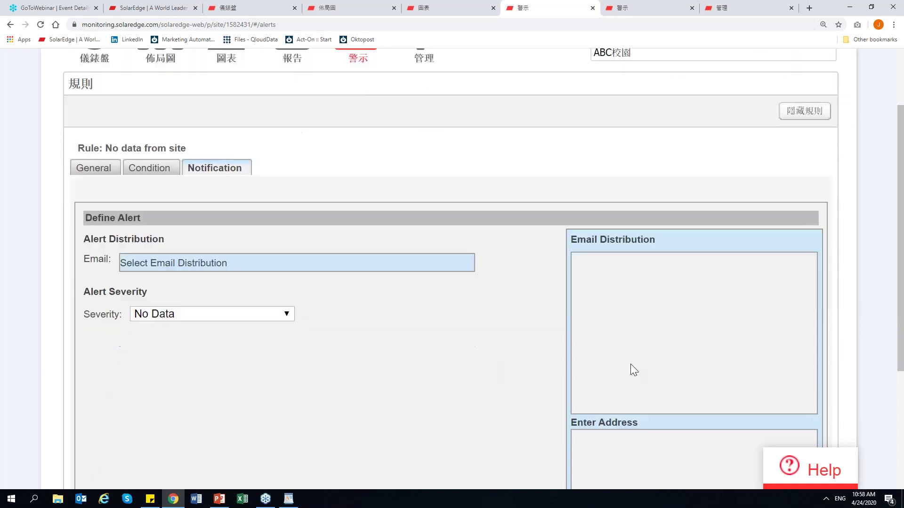
pyautogui.scroll(-4, 630, 369)
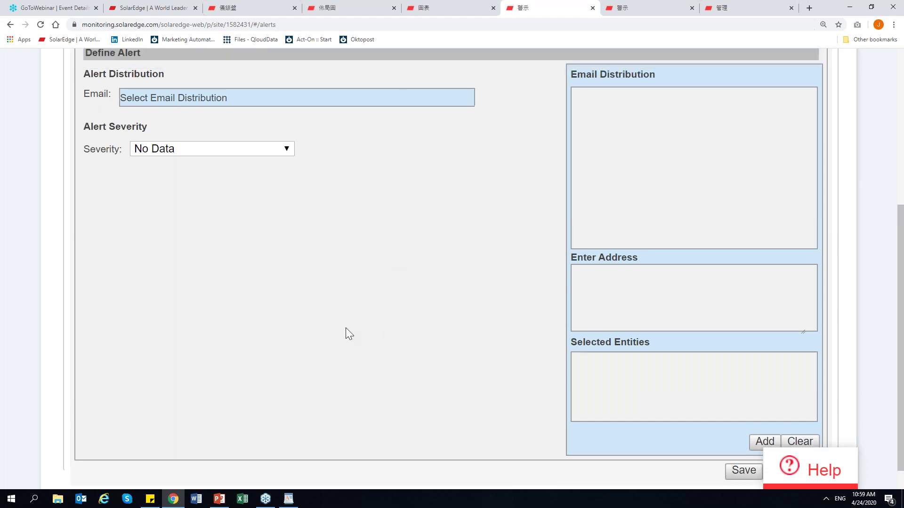
pyautogui.scroll(5, 346, 332)
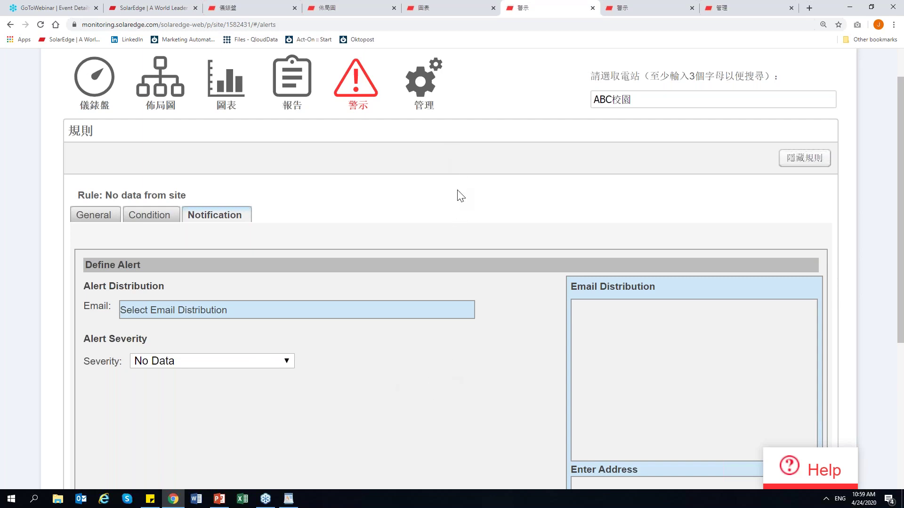
pyautogui.scroll(1, 460, 193)
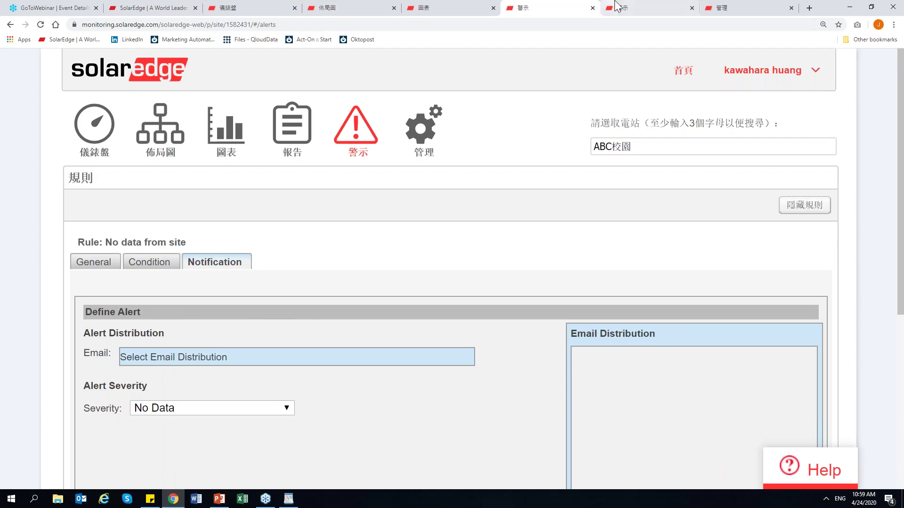
# Switch to the site's administration page (管理) and look through the site details (電站詳細資料)
pyautogui.click(750, 7)
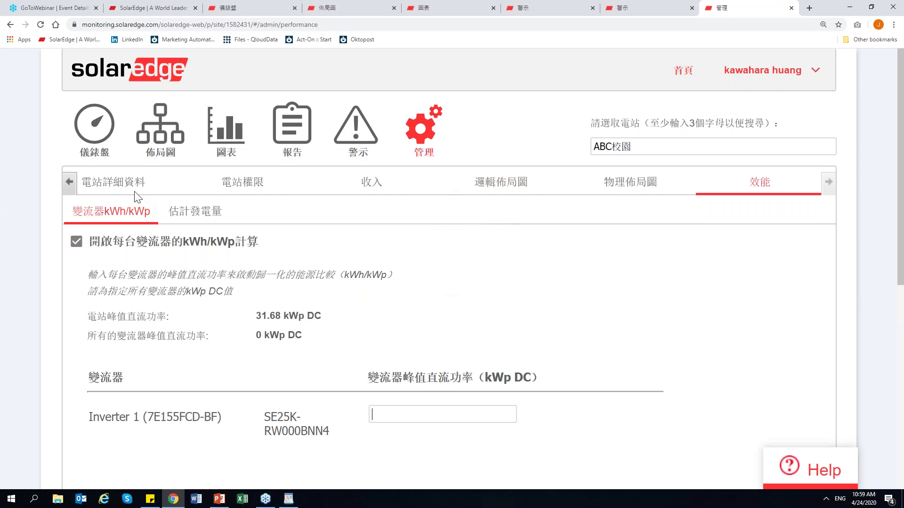
pyautogui.click(111, 189)
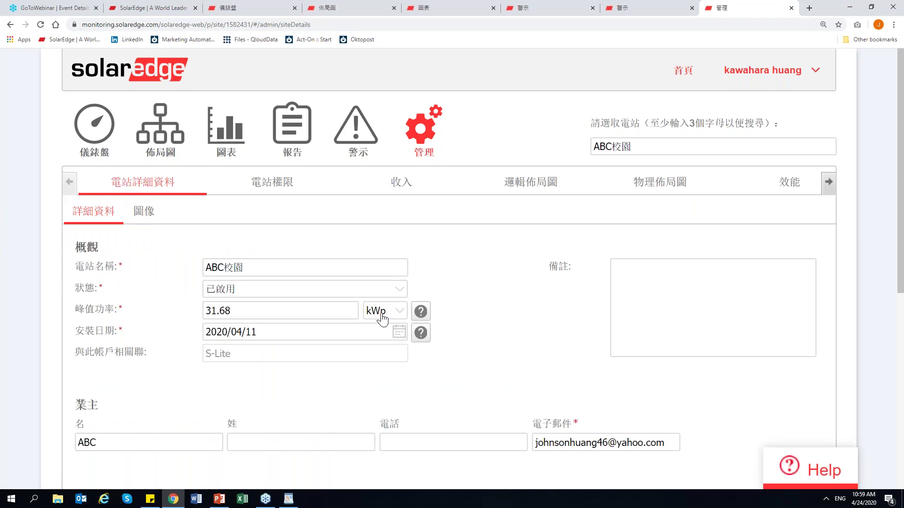
pyautogui.scroll(-1, 390, 297)
pyautogui.scroll(-3, 390, 296)
pyautogui.scroll(2, 287, 295)
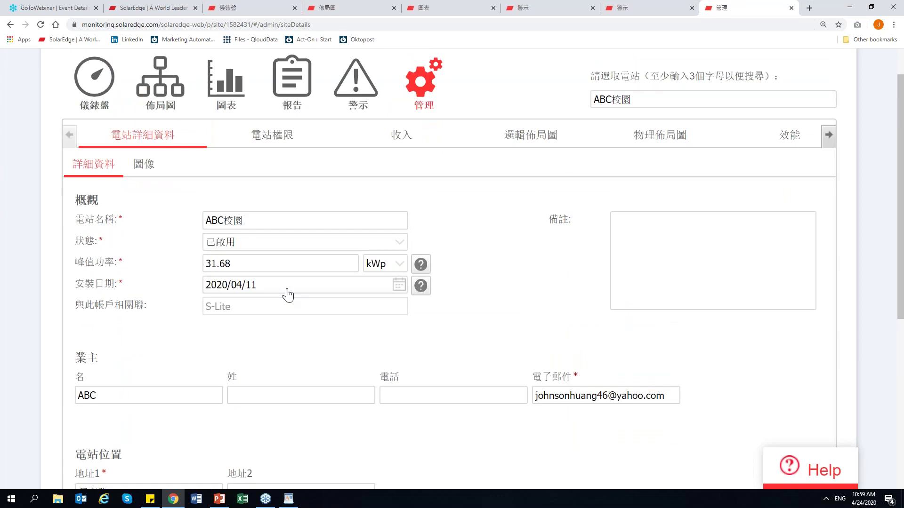
pyautogui.scroll(-6, 288, 295)
pyautogui.scroll(7, 273, 282)
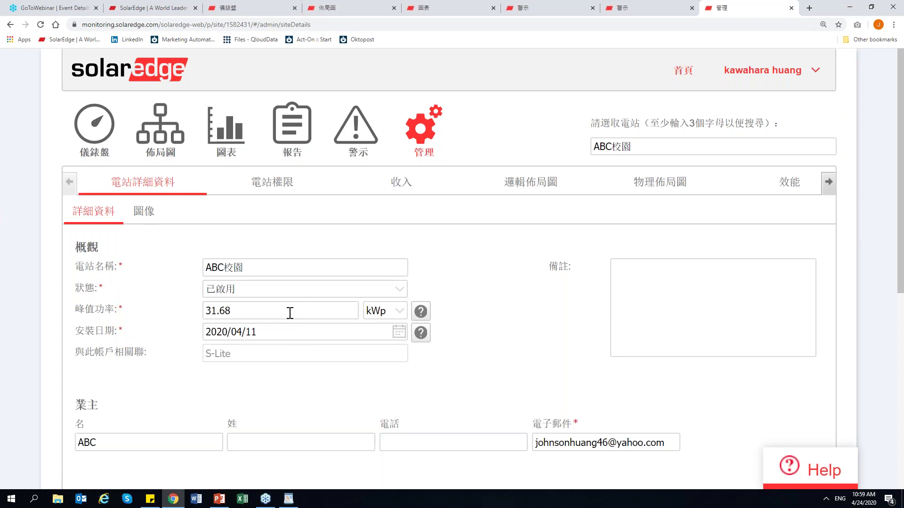
# Review the overview (概觀), owner (業主) and site location (電站位置) fields in the site details
pyautogui.scroll(-1, 292, 310)
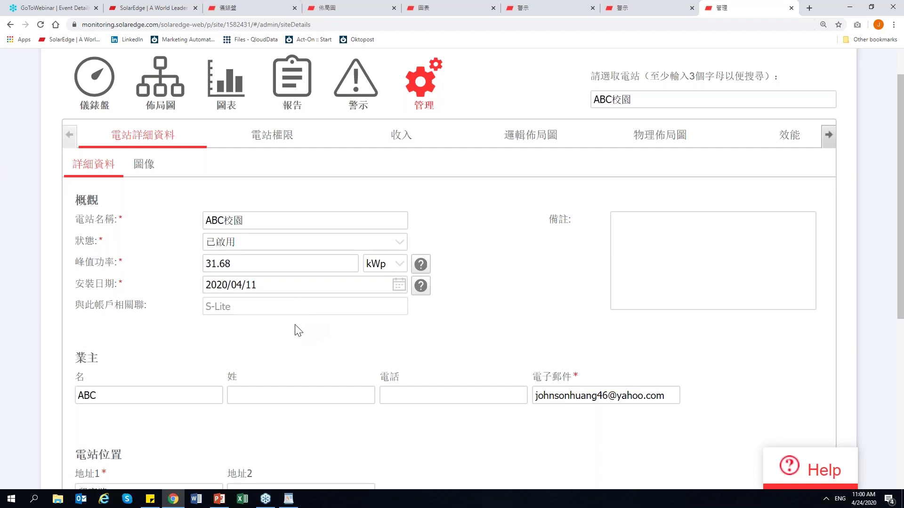
pyautogui.scroll(-2, 296, 329)
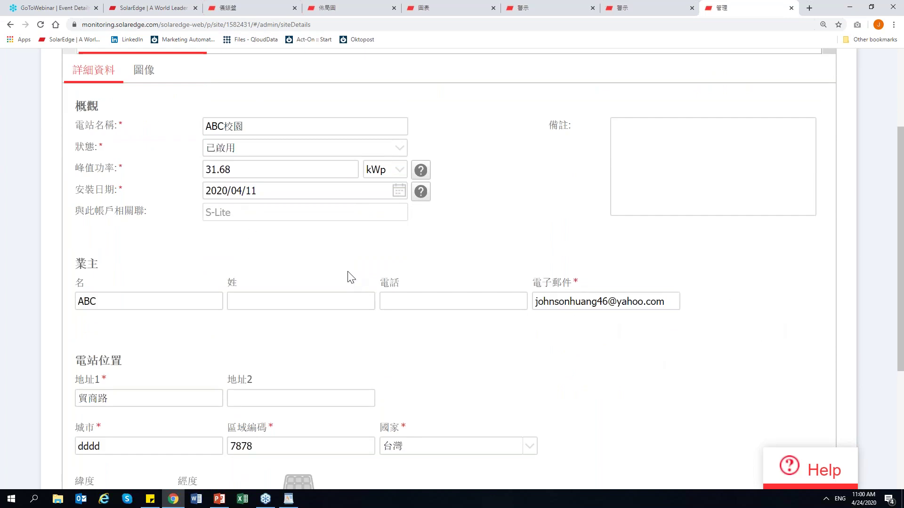
pyautogui.scroll(-3, 351, 273)
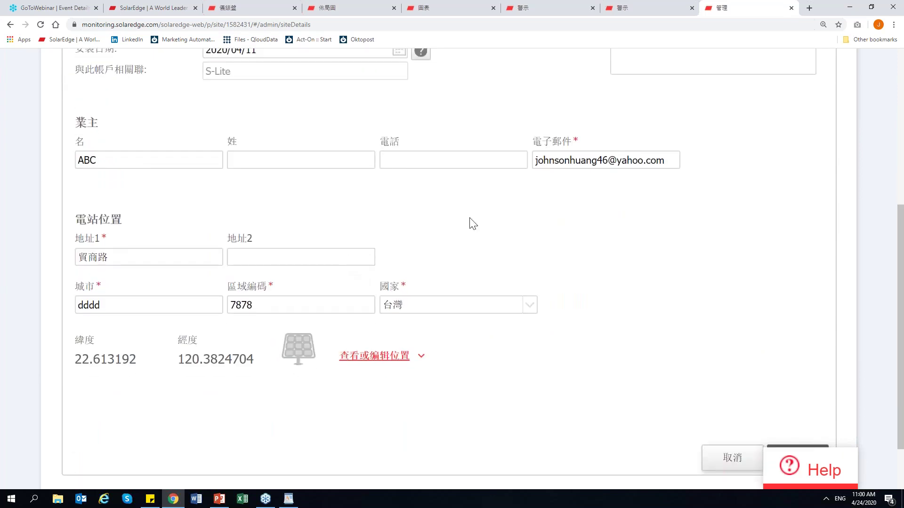
pyautogui.scroll(2, 451, 271)
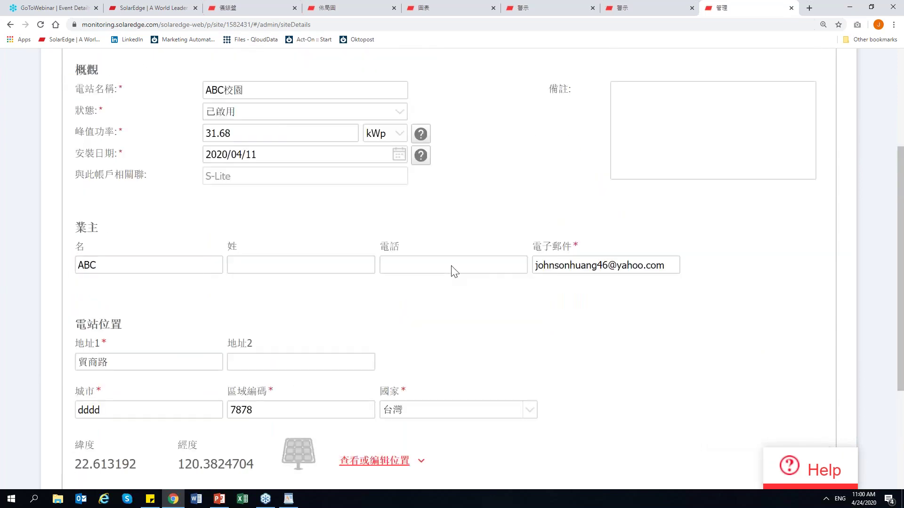
pyautogui.scroll(4, 343, 254)
pyautogui.scroll(-7, 344, 254)
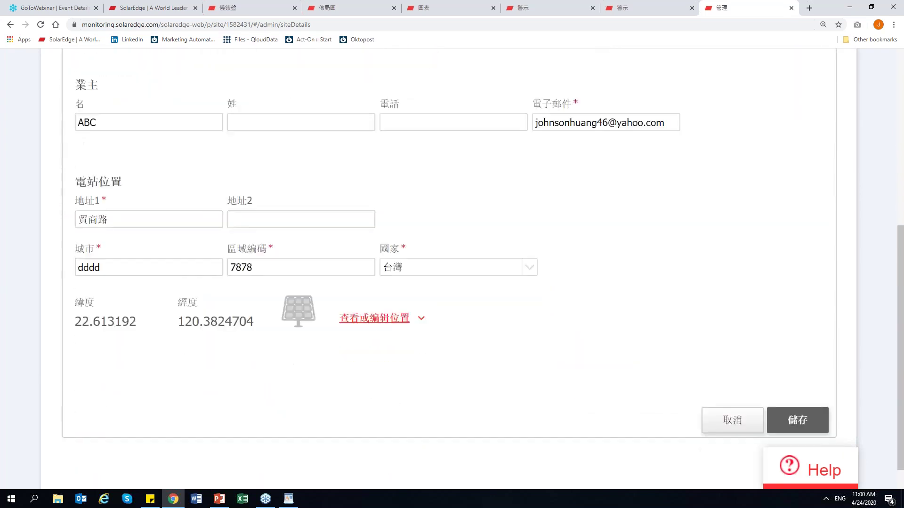
pyautogui.scroll(-1, 383, 284)
# Show the site location map, try moving the solar panel marker, return it near 貿商路, and close its address bubble
pyautogui.click(383, 284)
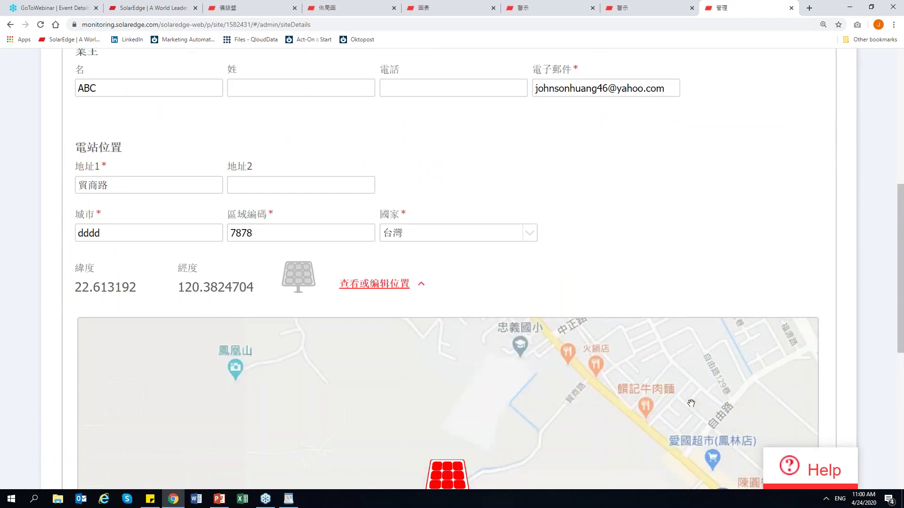
pyautogui.scroll(-4, 586, 339)
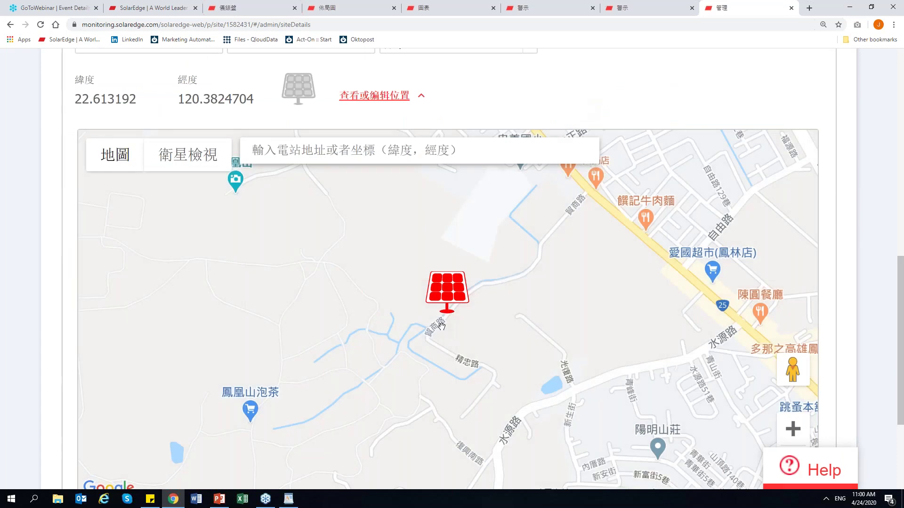
pyautogui.moveTo(446, 295); pyautogui.dragTo(337, 274)
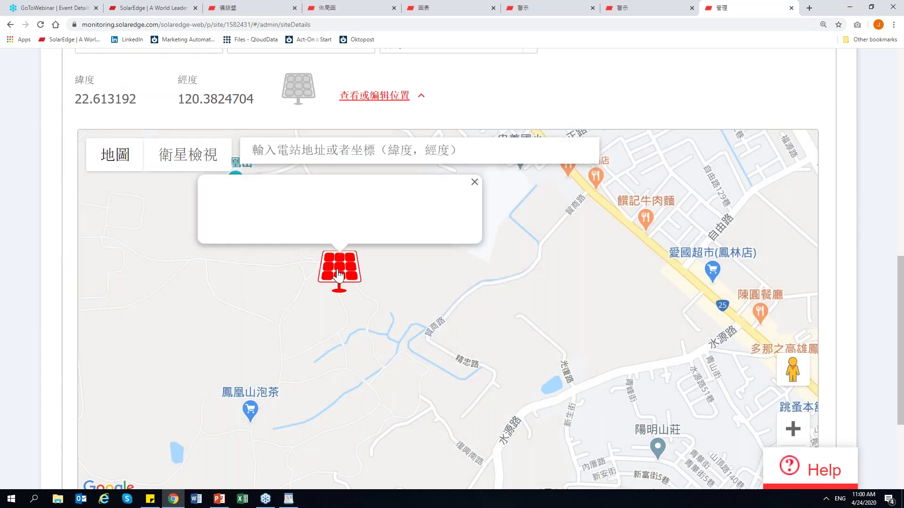
pyautogui.click(271, 146)
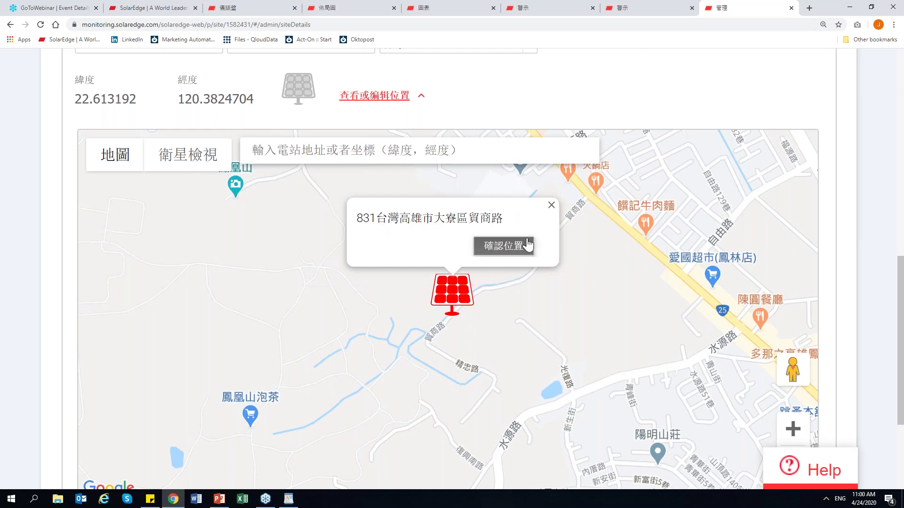
pyautogui.click(551, 205)
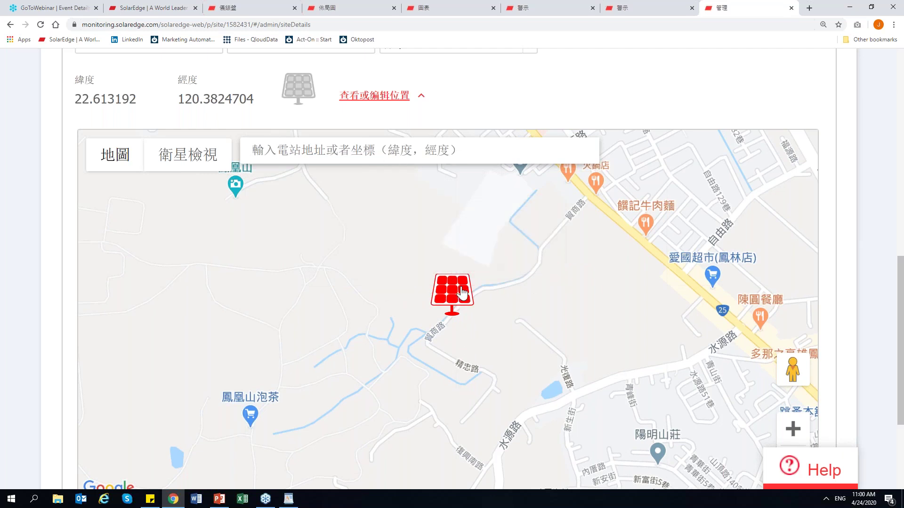
# Reposition the site marker around the map, ending near the stream by 精忠路, without confirming the location
pyautogui.moveTo(444, 294); pyautogui.dragTo(509, 311)
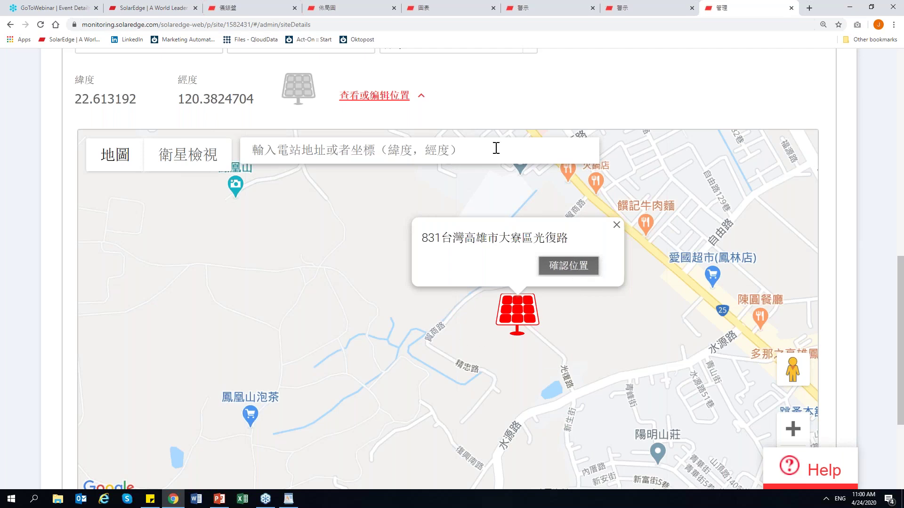
pyautogui.moveTo(528, 337)
pyautogui.mouseDown()
pyautogui.moveTo(753, 301)
pyautogui.moveTo(721, 293)
pyautogui.mouseUp()
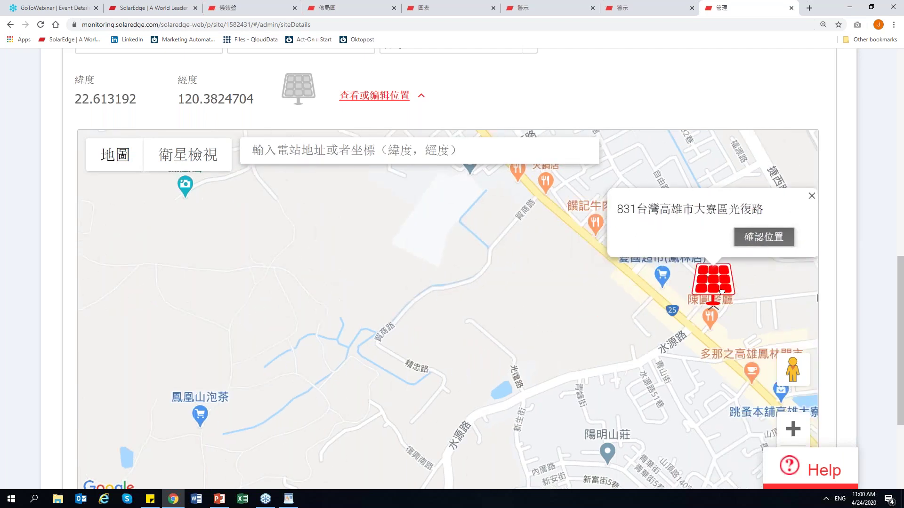
pyautogui.moveTo(721, 294); pyautogui.dragTo(712, 314)
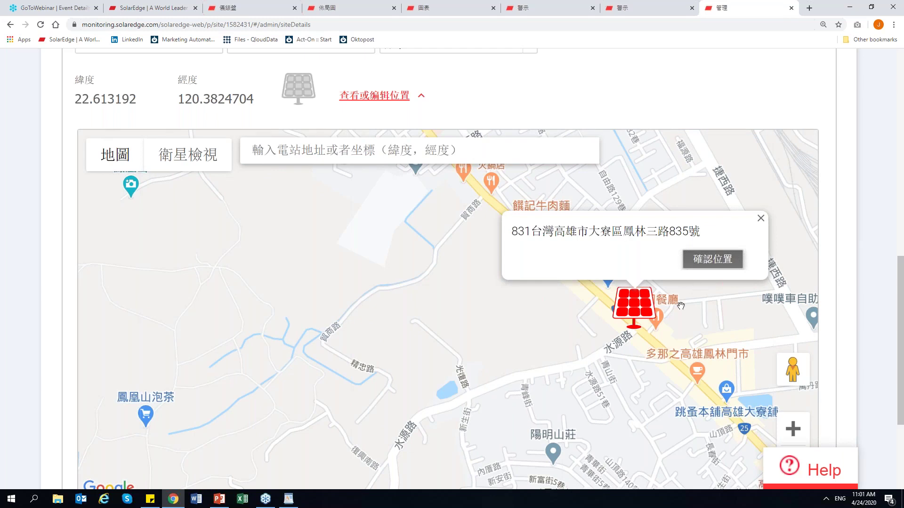
pyautogui.moveTo(648, 321); pyautogui.dragTo(631, 324)
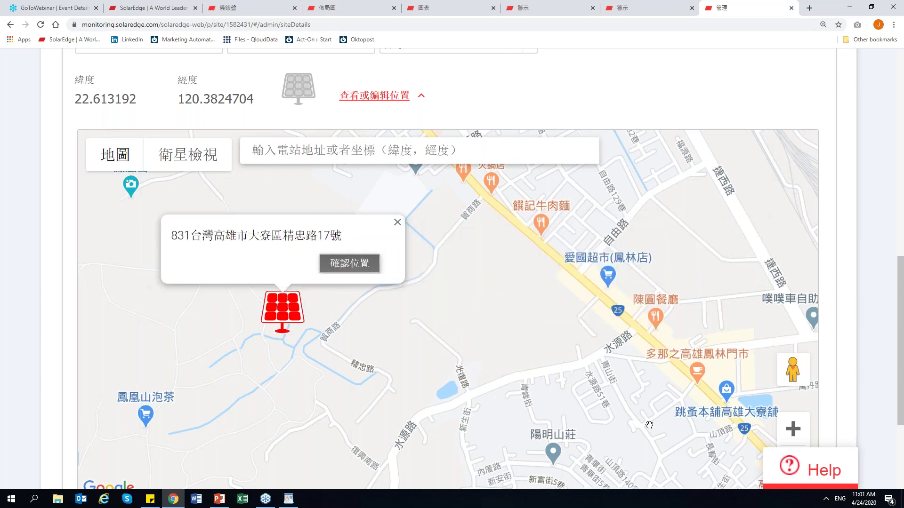
# Review the notes field (備註), overview, owner and location sections of the site details, including the location map
pyautogui.scroll(3, 497, 425)
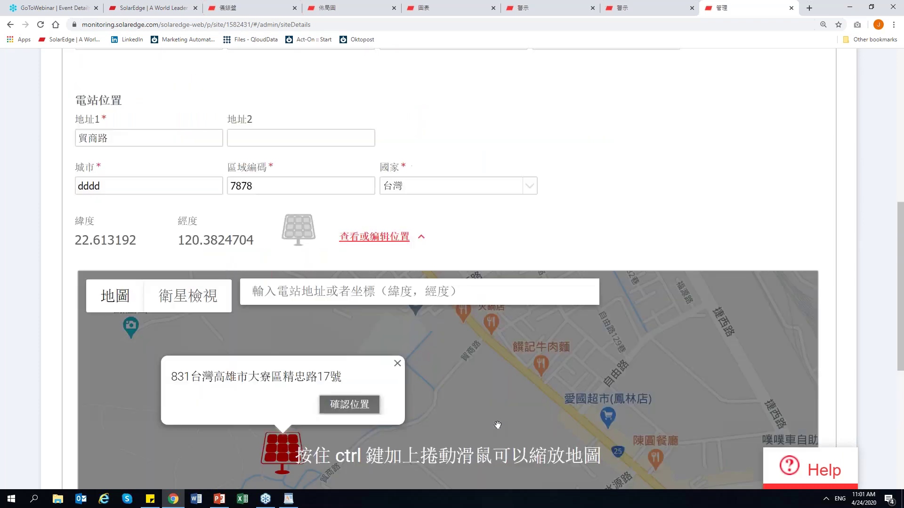
pyautogui.scroll(5, 469, 349)
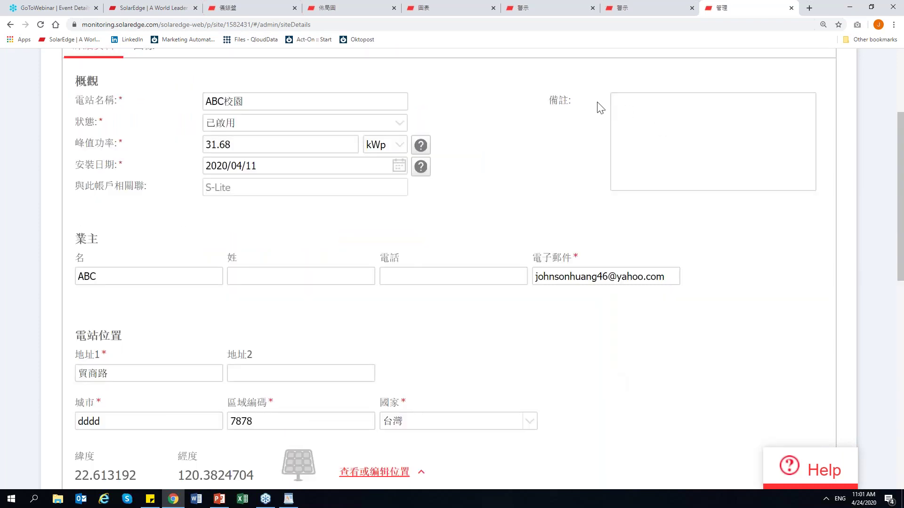
pyautogui.click(642, 167)
pyautogui.scroll(-4, 381, 305)
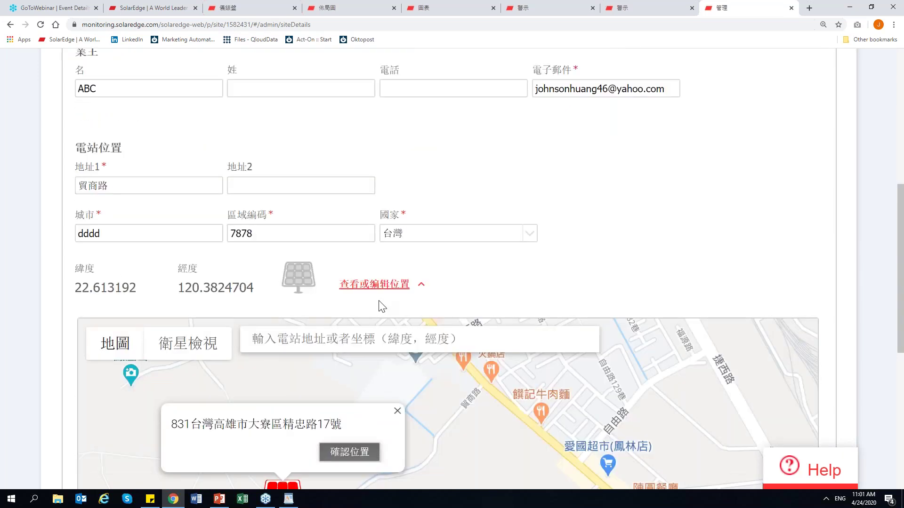
pyautogui.scroll(-2, 380, 307)
pyautogui.scroll(-2, 382, 307)
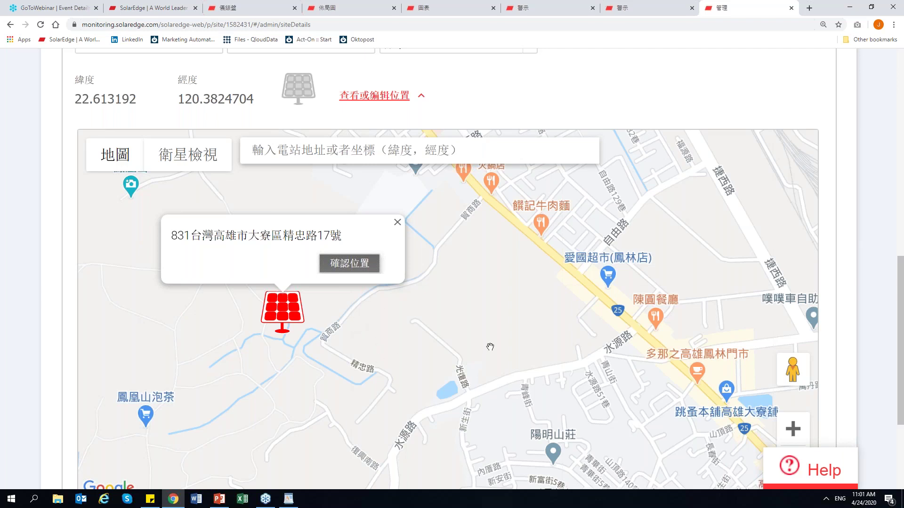
pyautogui.scroll(8, 489, 347)
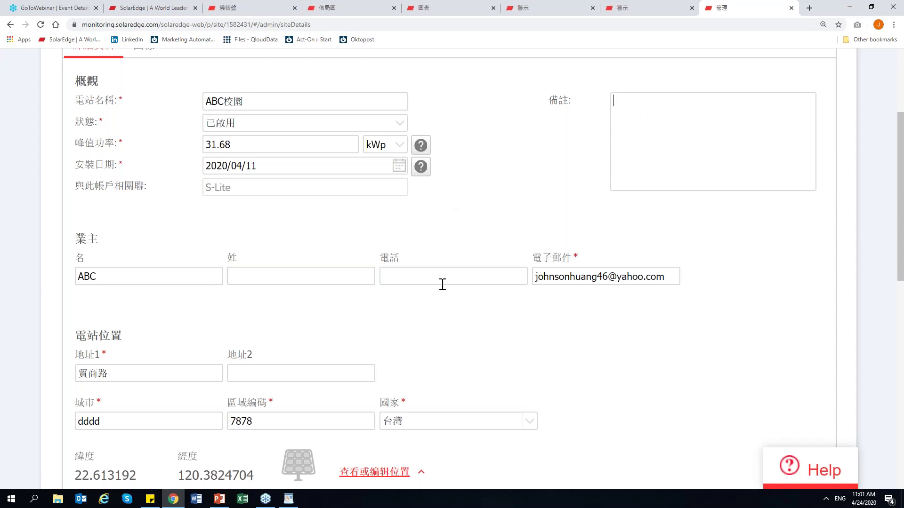
pyautogui.scroll(-5, 443, 284)
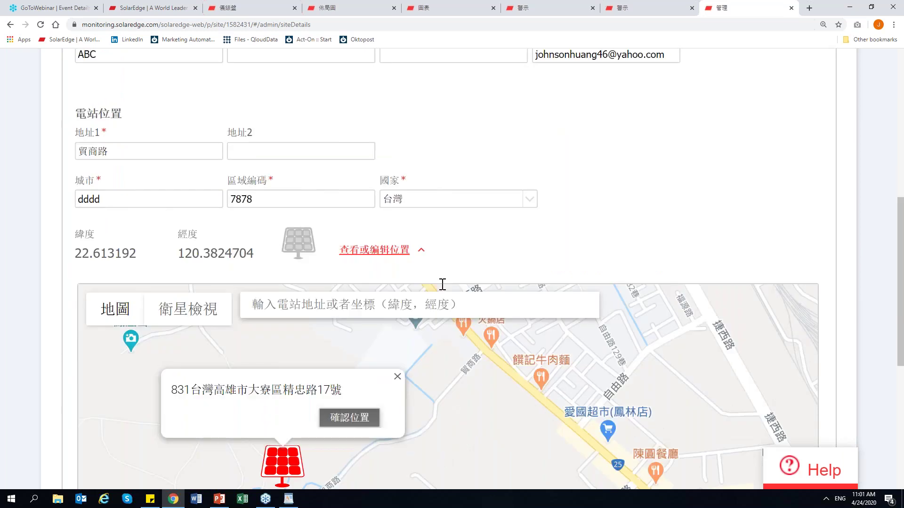
pyautogui.scroll(-2, 442, 284)
pyautogui.scroll(10, 325, 355)
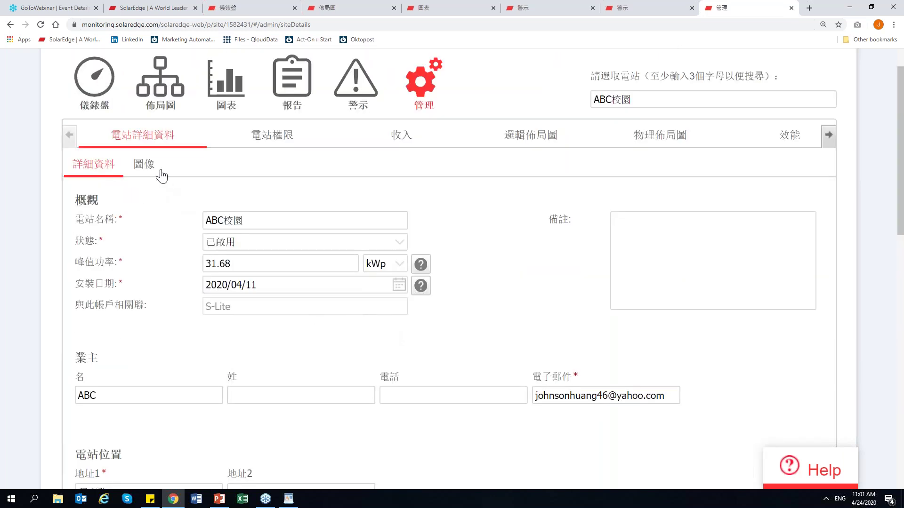
# View the site picture (電站圖片) and installer logo (安裝商標誌) on the site's image page (圖像)
pyautogui.click(150, 171)
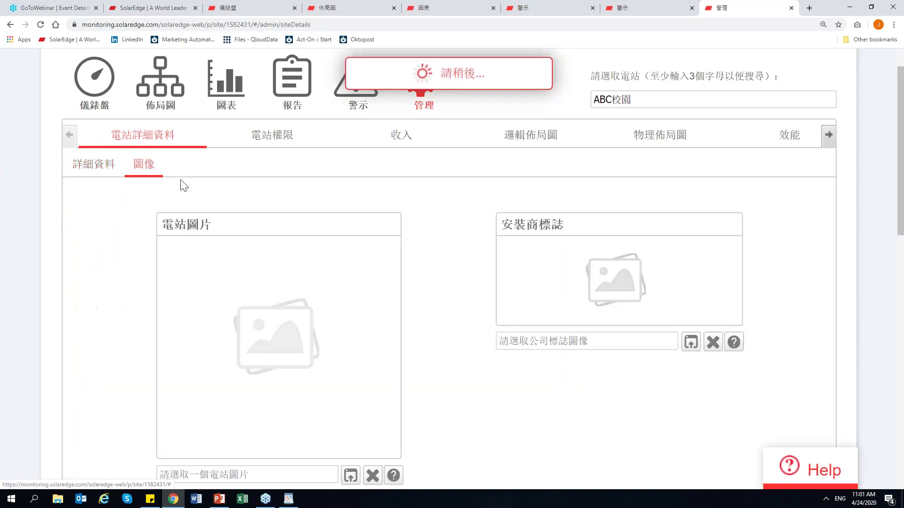
pyautogui.scroll(-2, 479, 293)
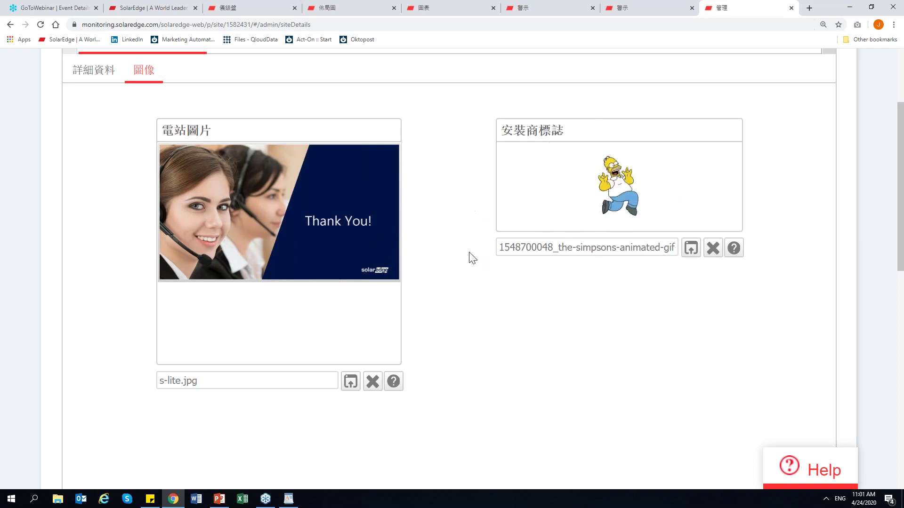
pyautogui.scroll(2, 522, 294)
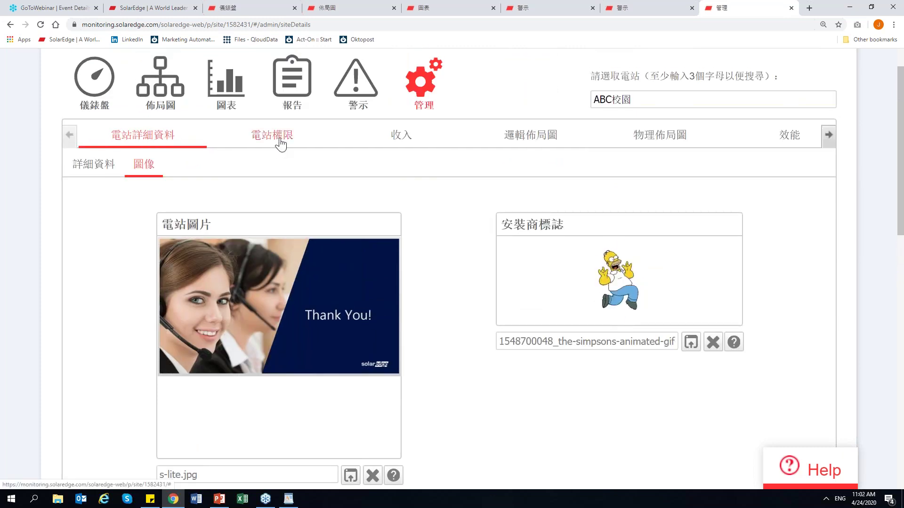
# Open a new user form under site access (電站權限) and show the available roles (角色)
pyautogui.click(281, 145)
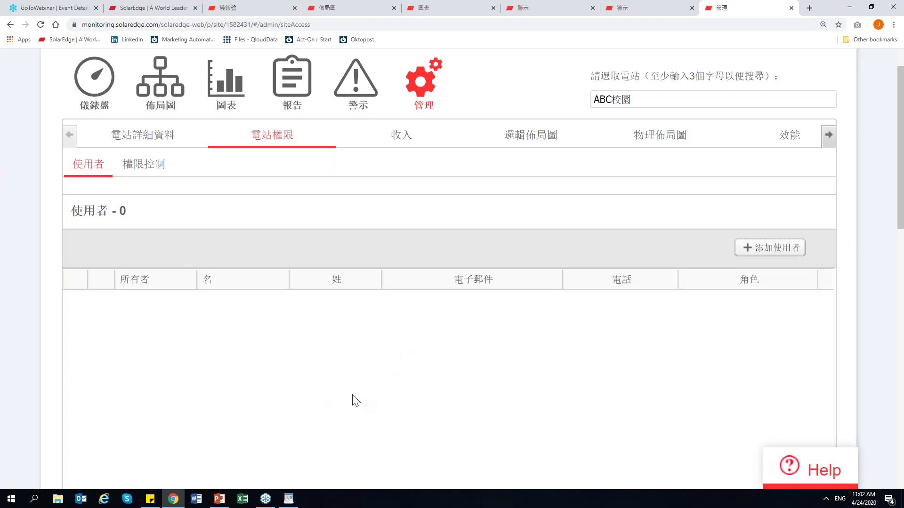
pyautogui.scroll(-1, 353, 400)
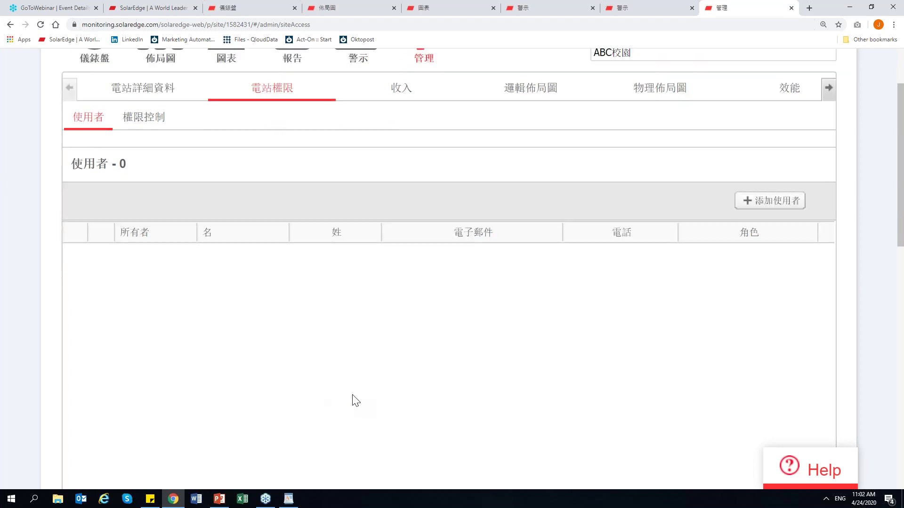
pyautogui.click(766, 202)
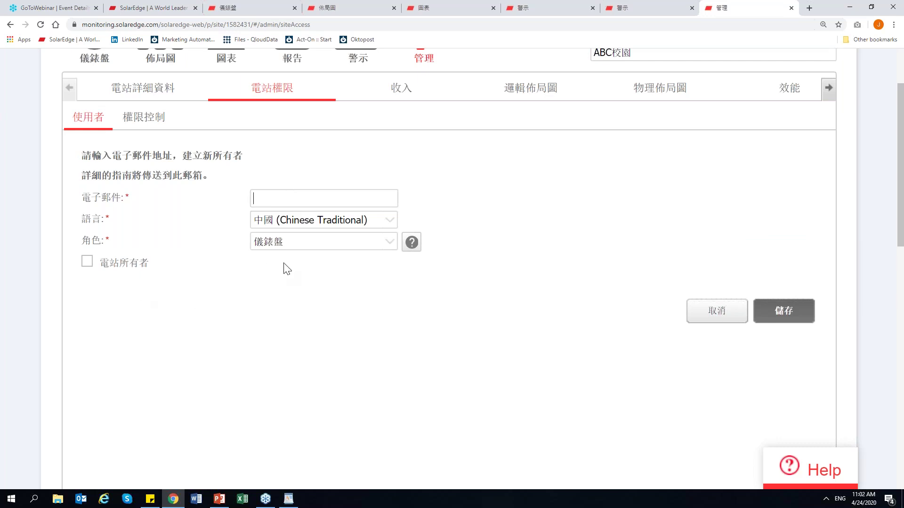
pyautogui.click(387, 242)
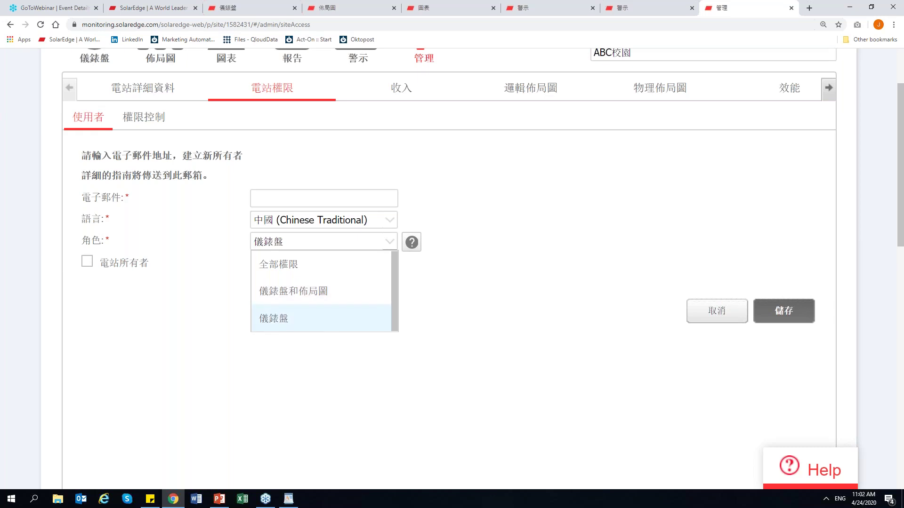
# Recheck the role choices against the site's main sections and mark the new user as site owner (電站所有者)
pyautogui.scroll(2, 174, 139)
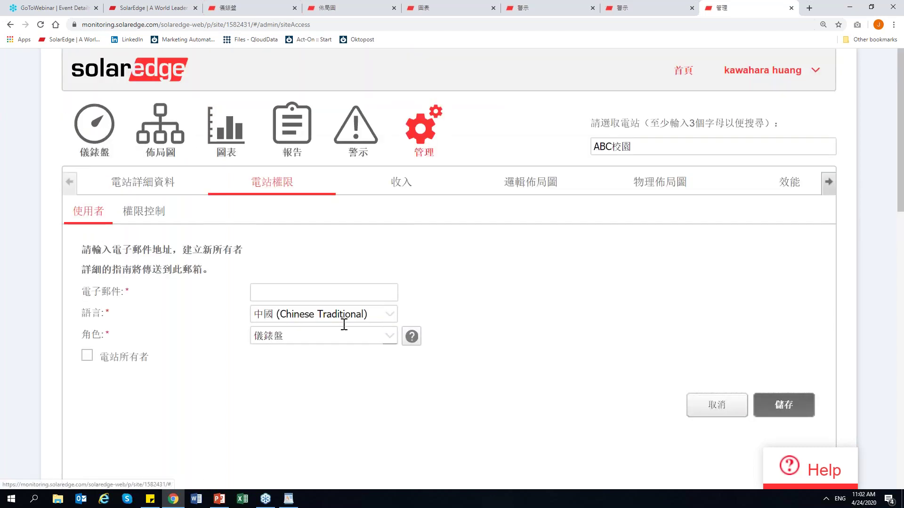
pyautogui.click(361, 345)
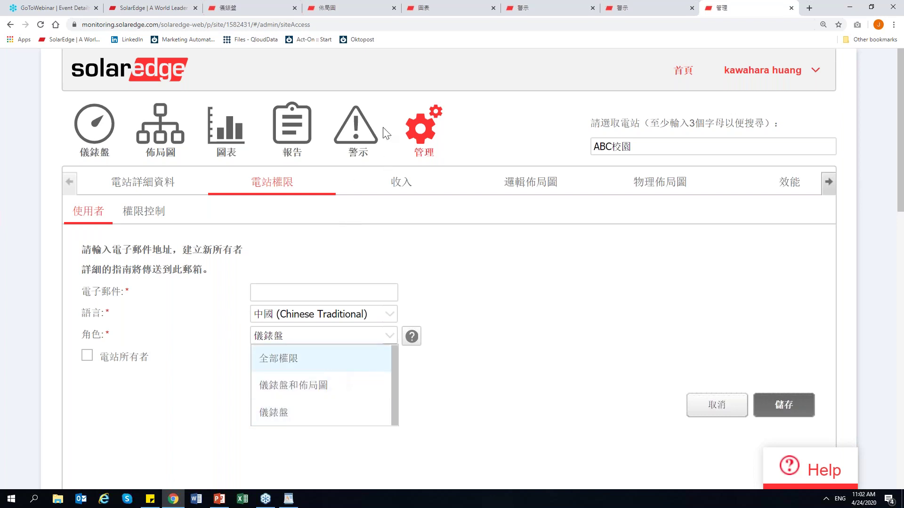
pyautogui.click(88, 359)
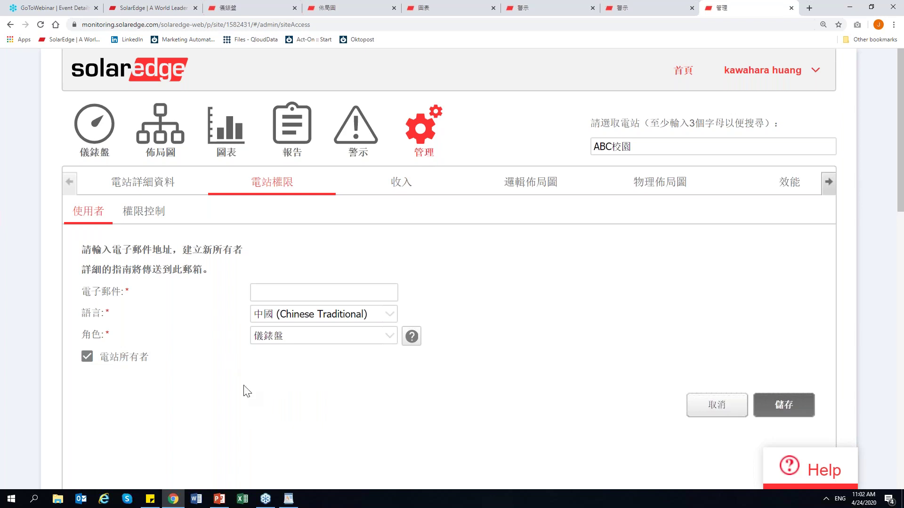
pyautogui.scroll(-1, 502, 405)
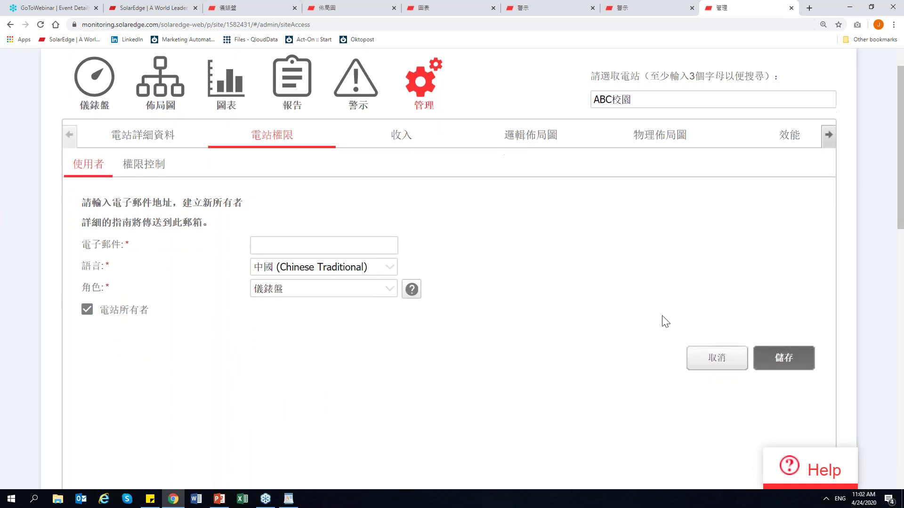
# Open the site's access control settings (權限控制) and enable public access (啟用公開權限)
pyautogui.click(156, 173)
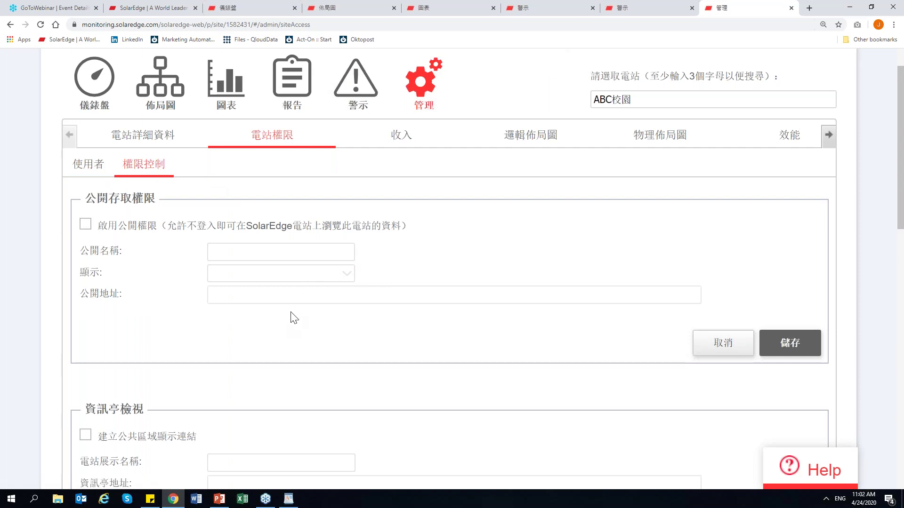
pyautogui.scroll(-2, 291, 317)
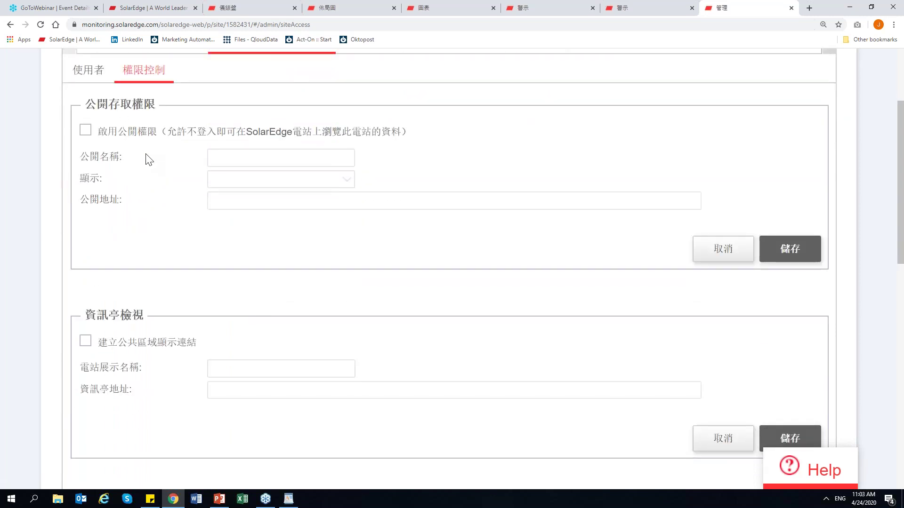
pyautogui.click(85, 130)
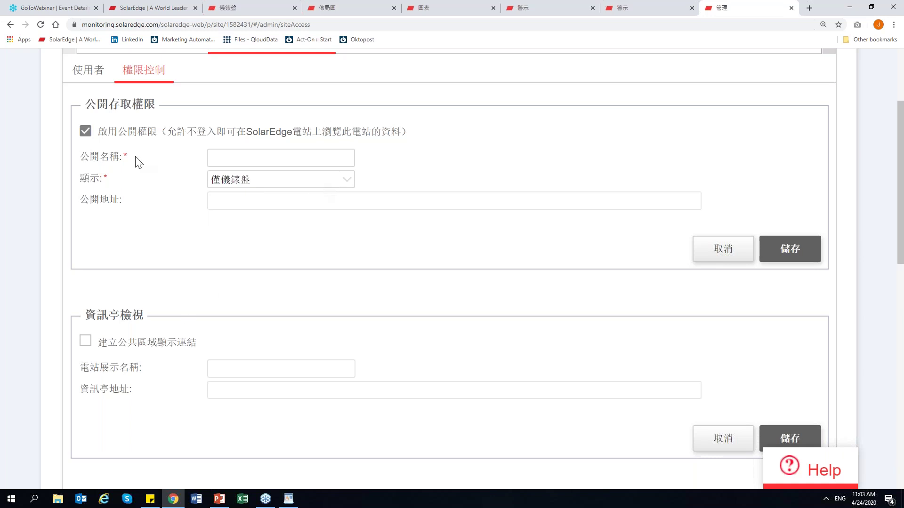
# Set the revenue calculation (計算收入) to 上網電價 on the revenue page (收入) and examine its currency and rate settings
pyautogui.scroll(1, 138, 161)
pyautogui.scroll(3, 138, 162)
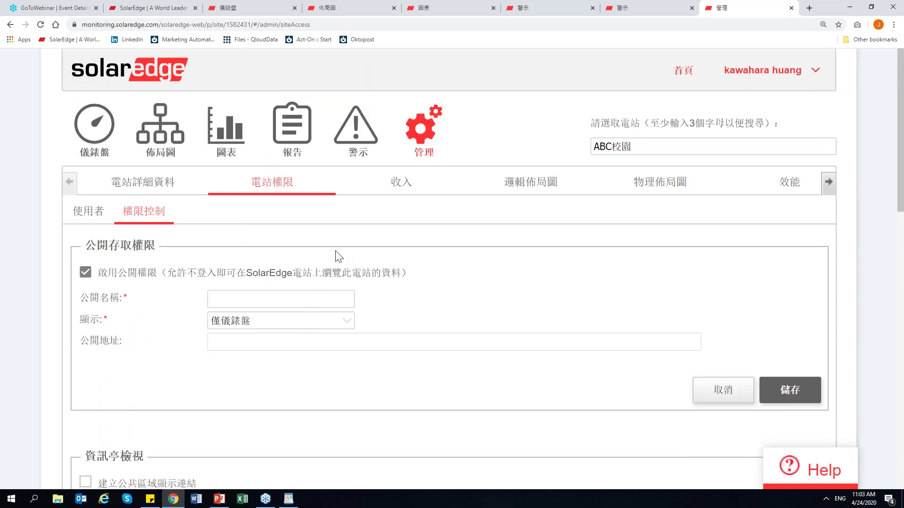
pyautogui.click(395, 190)
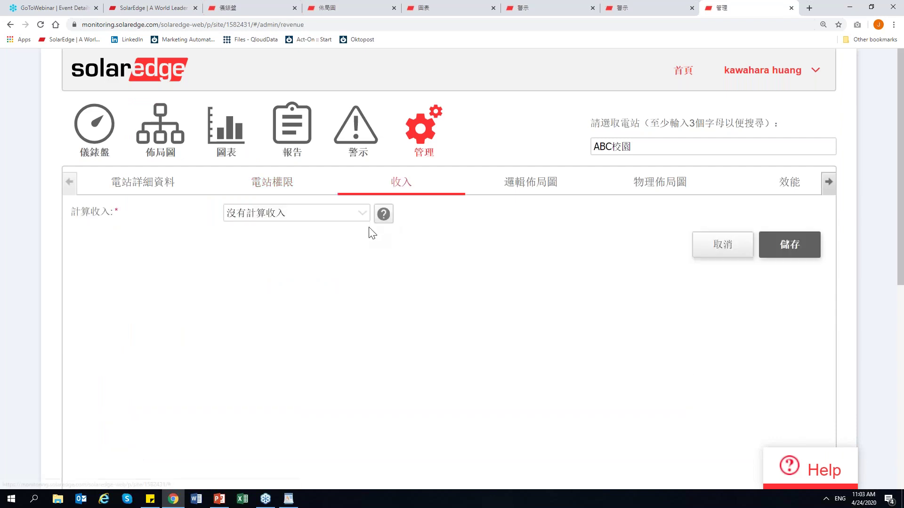
pyautogui.click(362, 216)
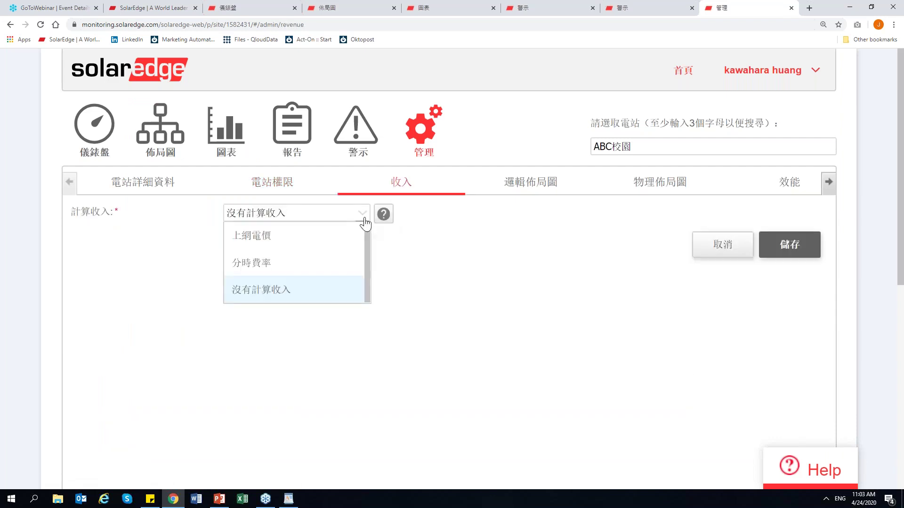
pyautogui.click(273, 237)
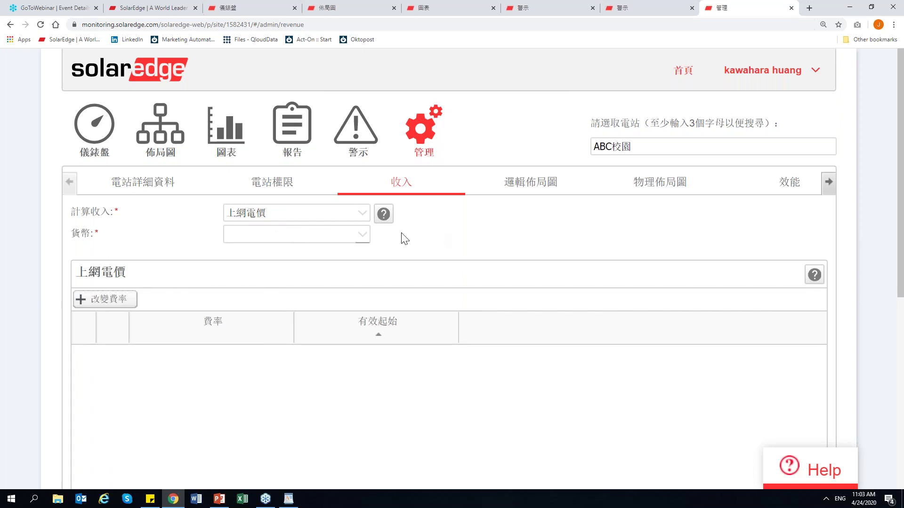
pyautogui.click(361, 238)
pyautogui.scroll(-1, 188, 385)
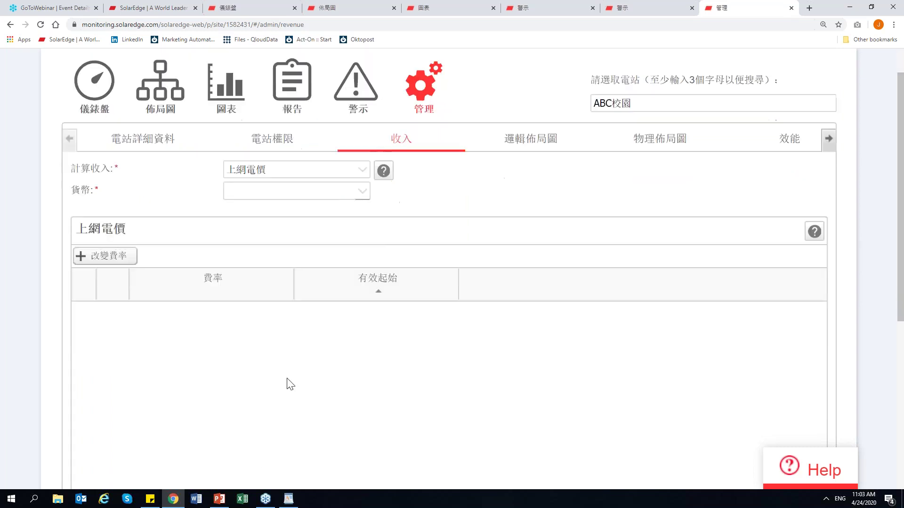
# Set the revenue currency (貨幣) to NZD $
pyautogui.click(363, 188)
pyautogui.scroll(-6, 294, 308)
pyautogui.scroll(-15, 295, 311)
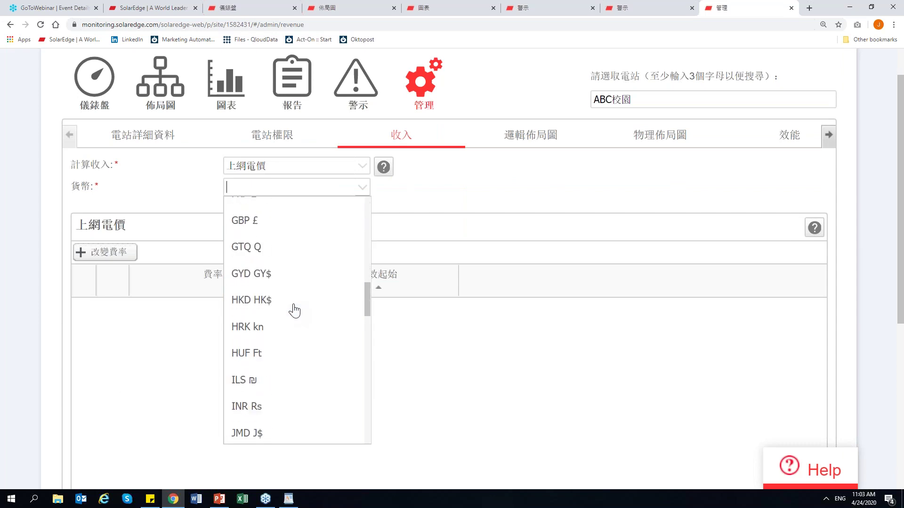
pyautogui.scroll(3, 295, 310)
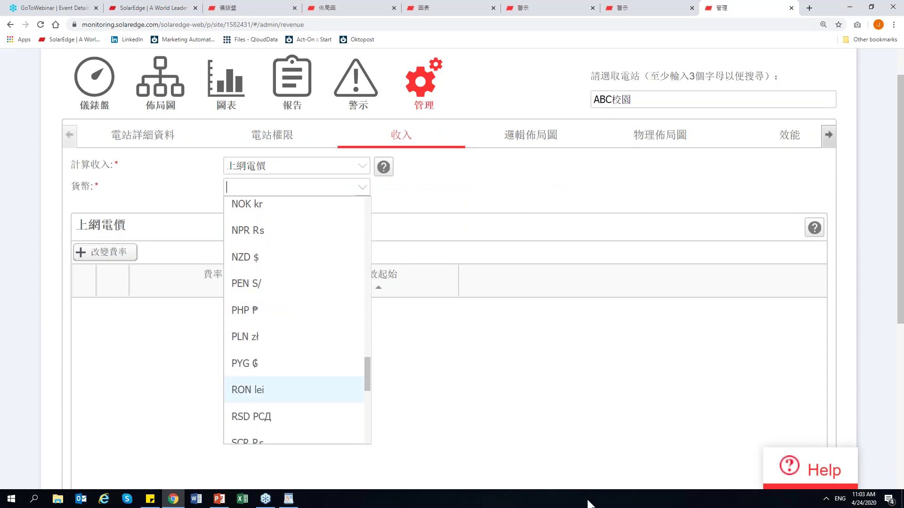
pyautogui.click(289, 257)
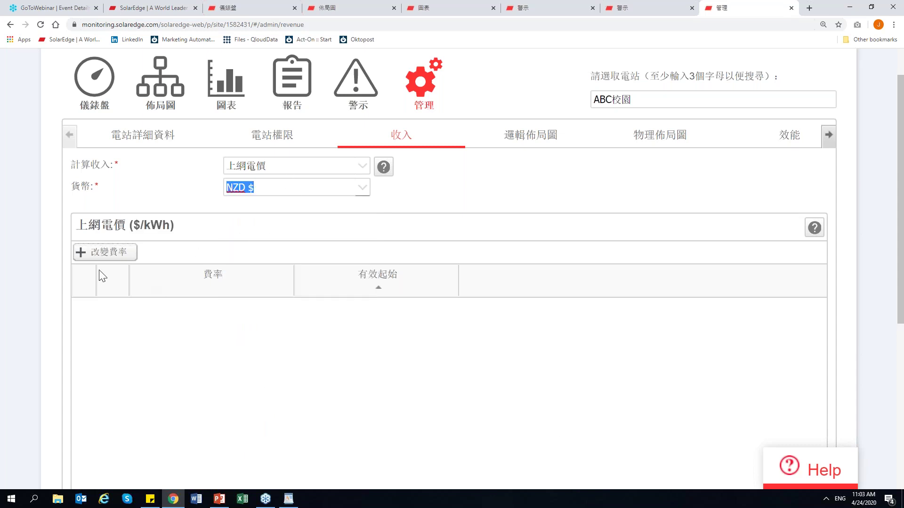
# Add a feed-in tariff rate (費率) of 100 effective from 2020/04/11
pyautogui.click(109, 255)
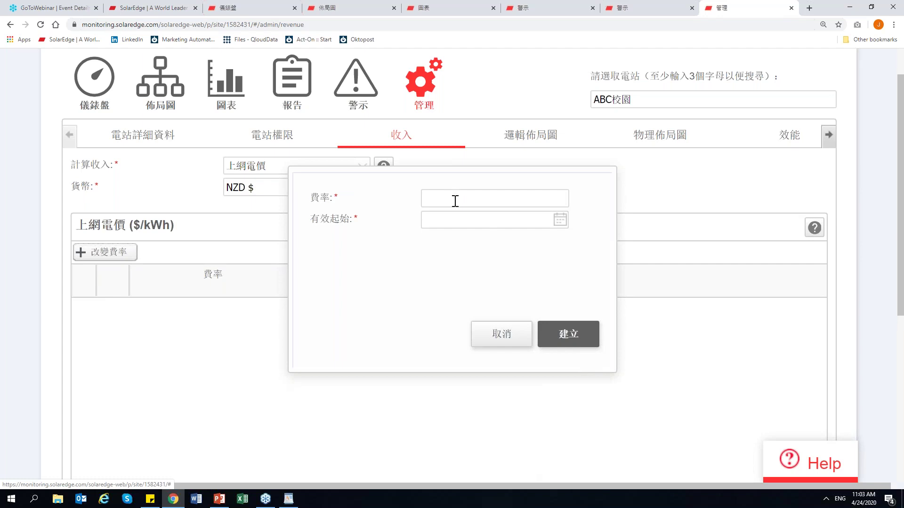
pyautogui.click(482, 221)
pyautogui.click(561, 288)
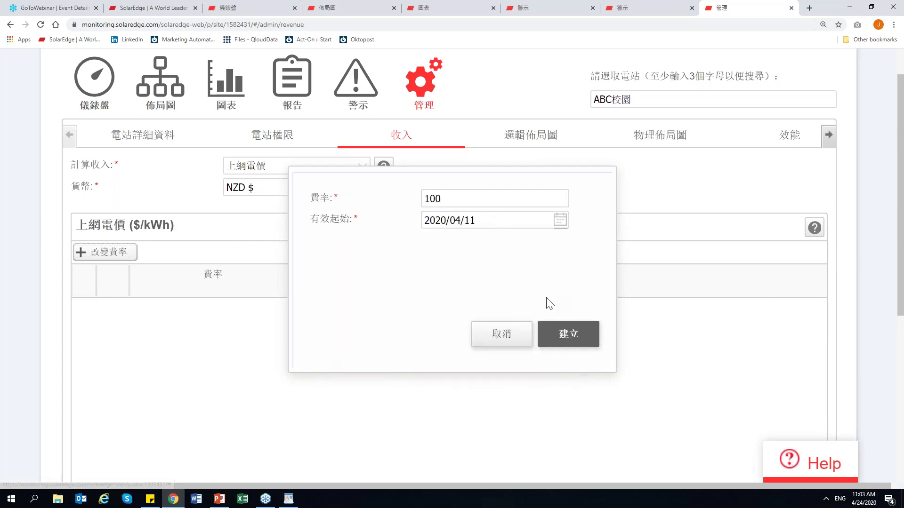
pyautogui.click(575, 338)
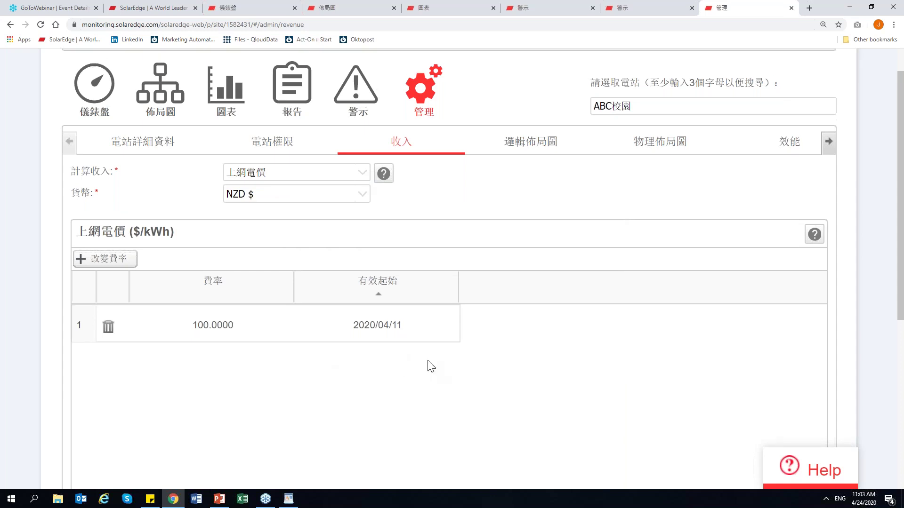
# Check the revenue calculation (計算收入) options, keep 上網電價, and save the revenue settings
pyautogui.scroll(1, 428, 366)
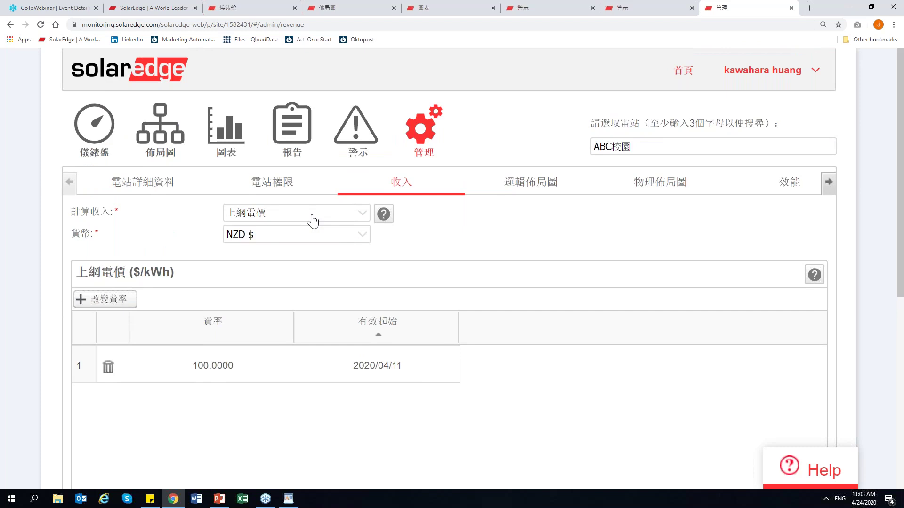
pyautogui.click(312, 219)
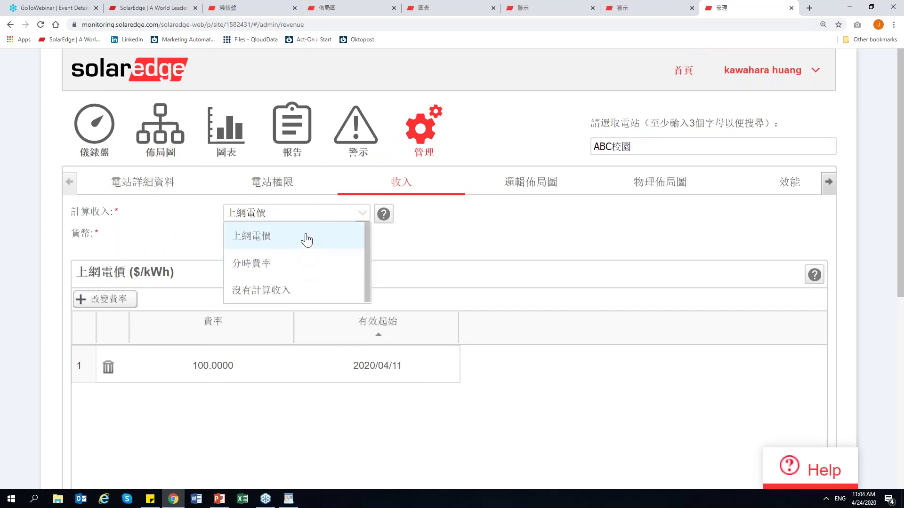
pyautogui.click(499, 245)
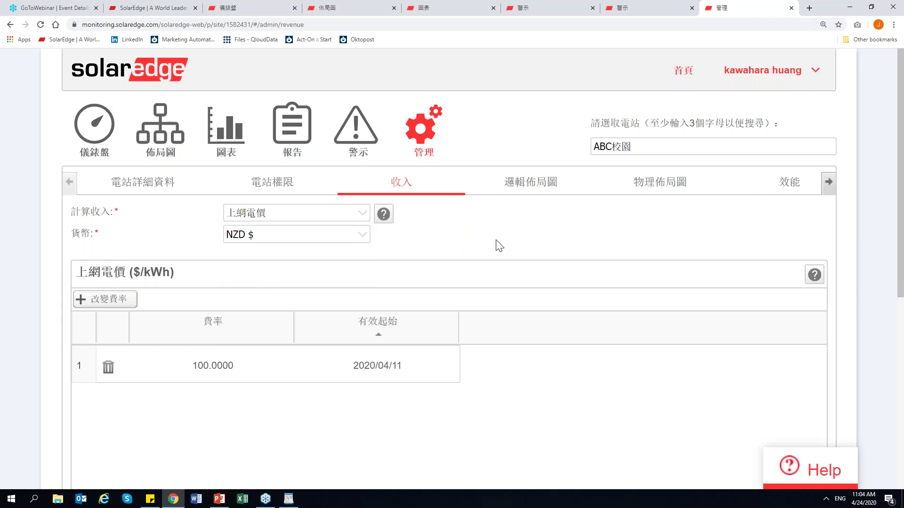
pyautogui.scroll(-6, 499, 245)
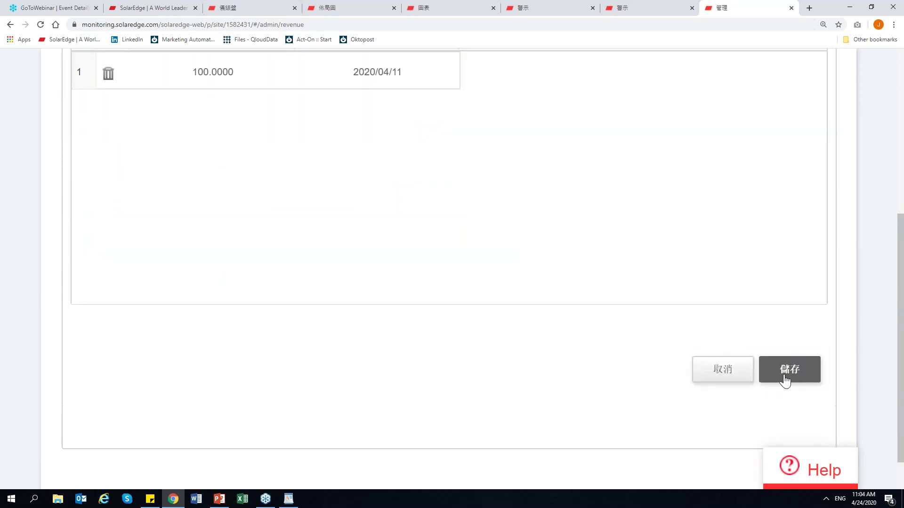
pyautogui.click(803, 369)
# Open the logical layout (邏輯佈局圖) administration page and examine the details of inverter 1 (變流器 1)
pyautogui.scroll(3, 495, 318)
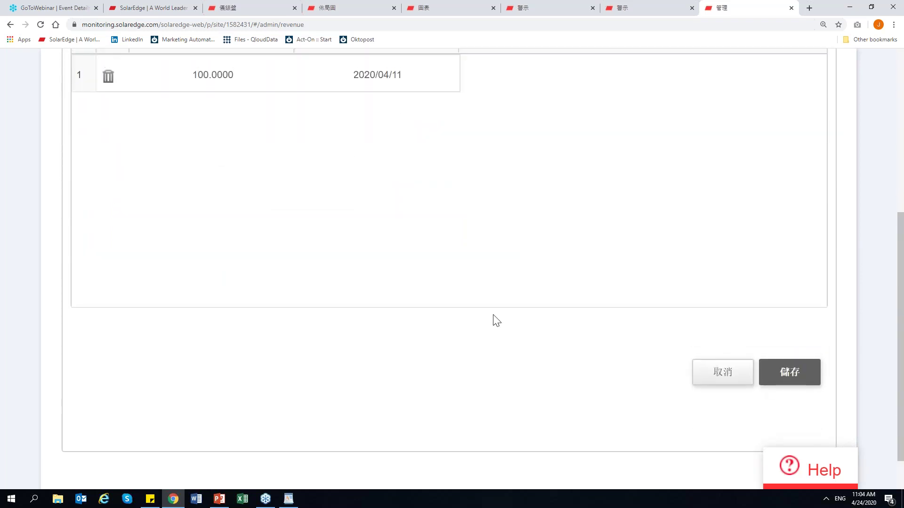
pyautogui.scroll(2, 496, 319)
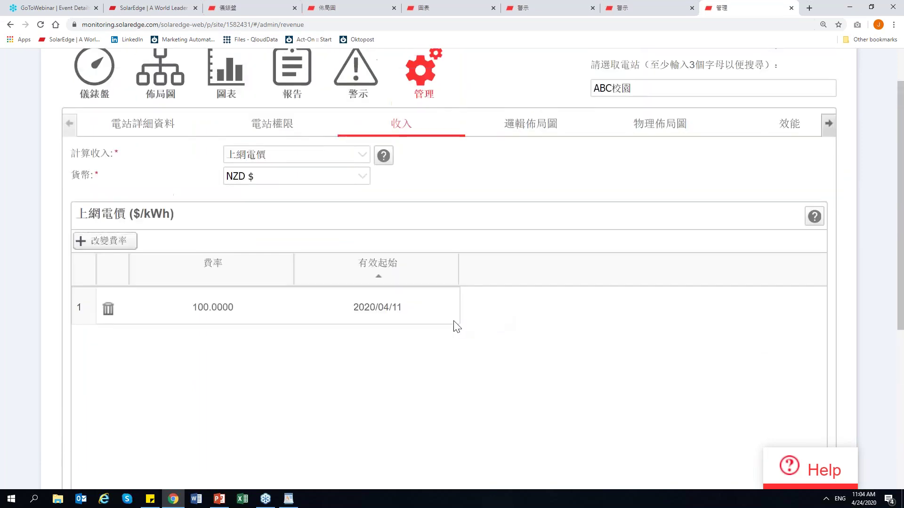
pyautogui.click(525, 128)
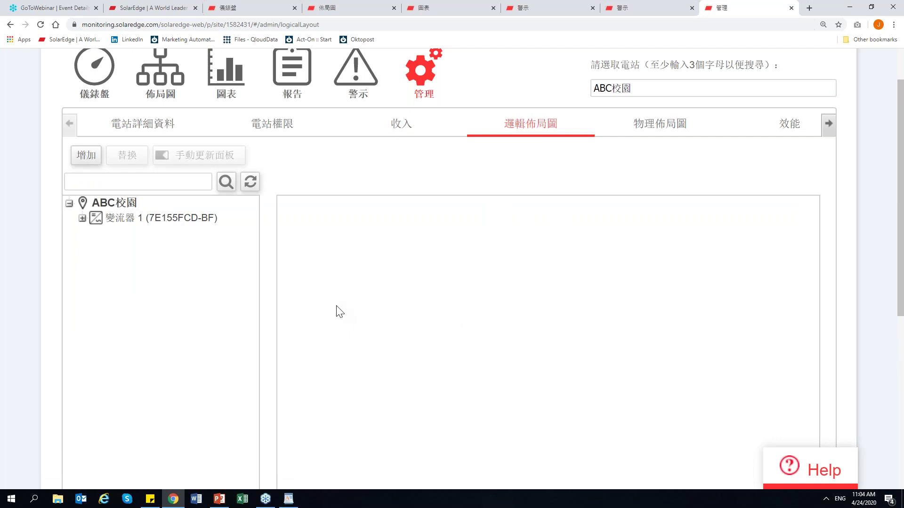
pyautogui.scroll(-3, 348, 309)
pyautogui.scroll(3, 351, 309)
pyautogui.click(147, 221)
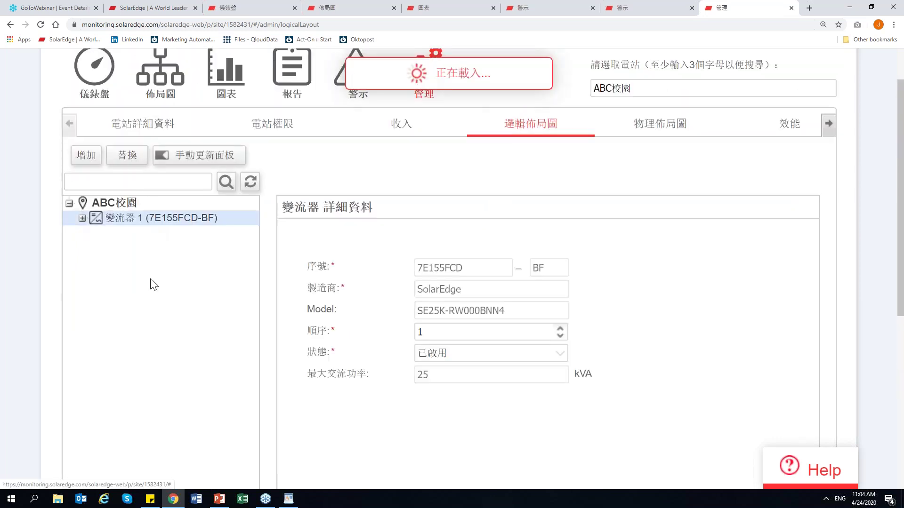
pyautogui.scroll(-4, 259, 373)
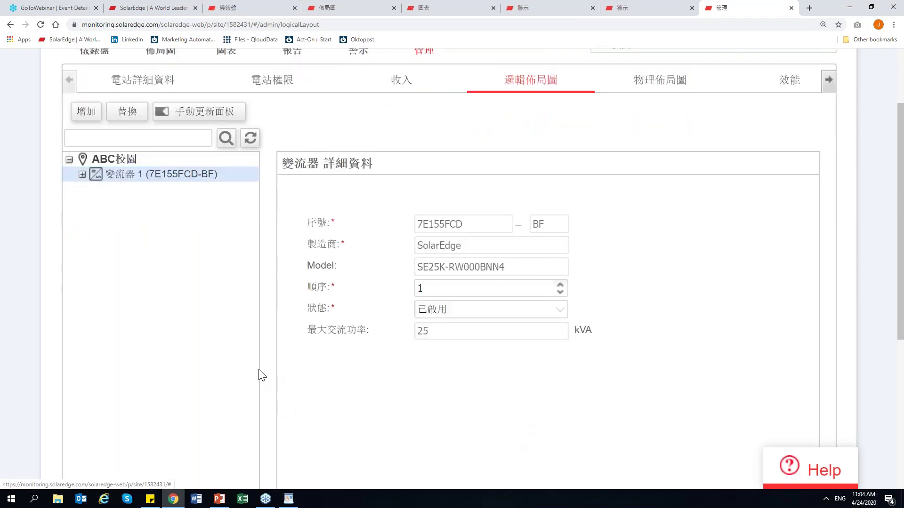
pyautogui.scroll(2, 231, 382)
# Expand inverter 1 and string 1.3 (串列 1.3), and examine the details and replacement option of module 1.3.26
pyautogui.click(82, 124)
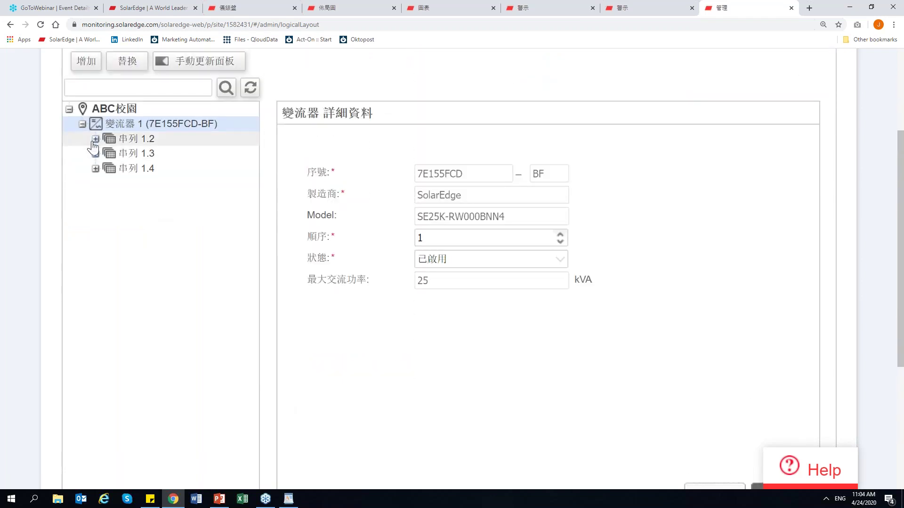
pyautogui.click(95, 154)
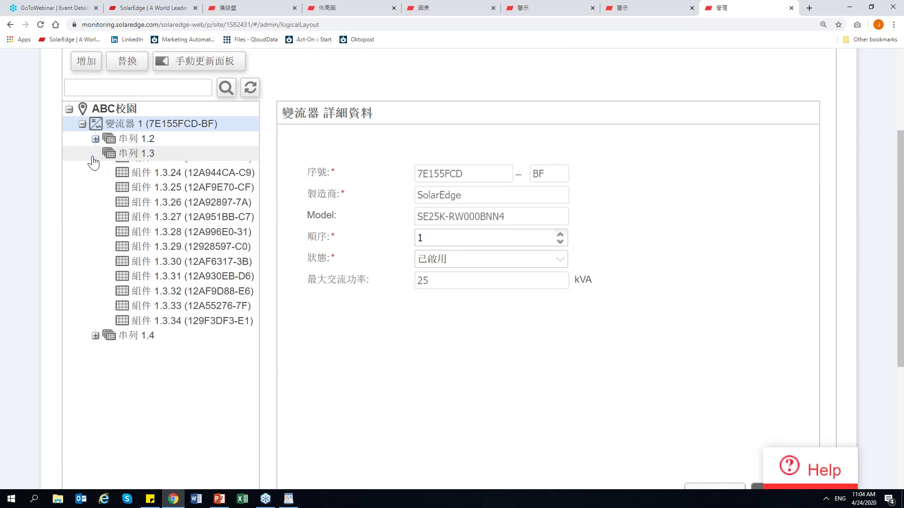
pyautogui.click(196, 288)
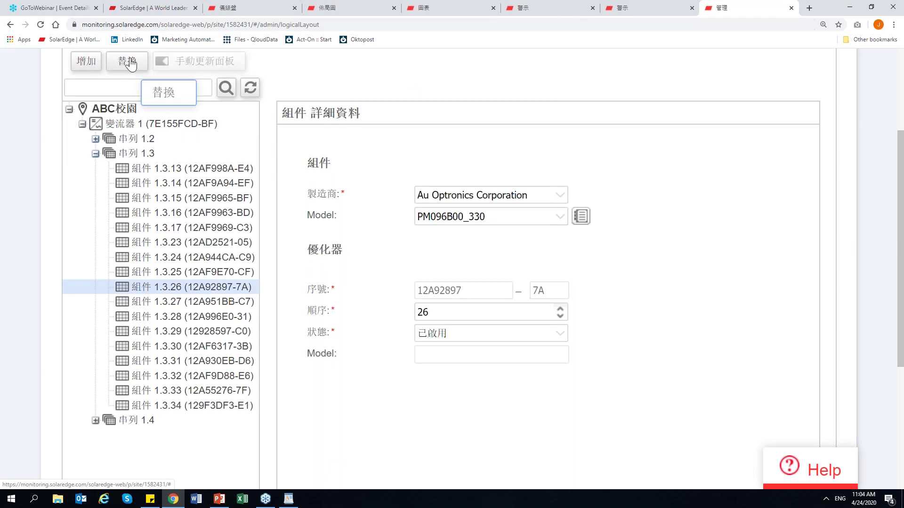
pyautogui.scroll(-1, 301, 243)
pyautogui.scroll(-5, 302, 243)
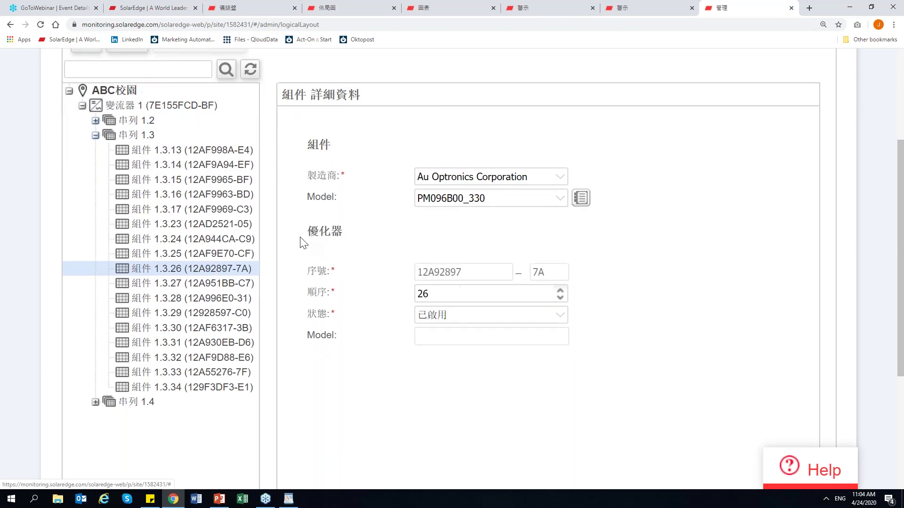
pyautogui.scroll(7, 175, 81)
pyautogui.scroll(1, 175, 81)
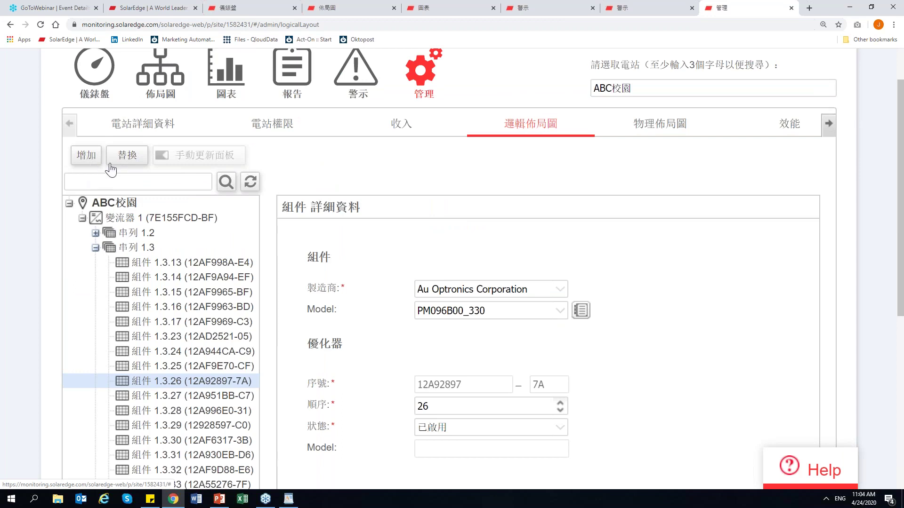
pyautogui.scroll(-5, 452, 287)
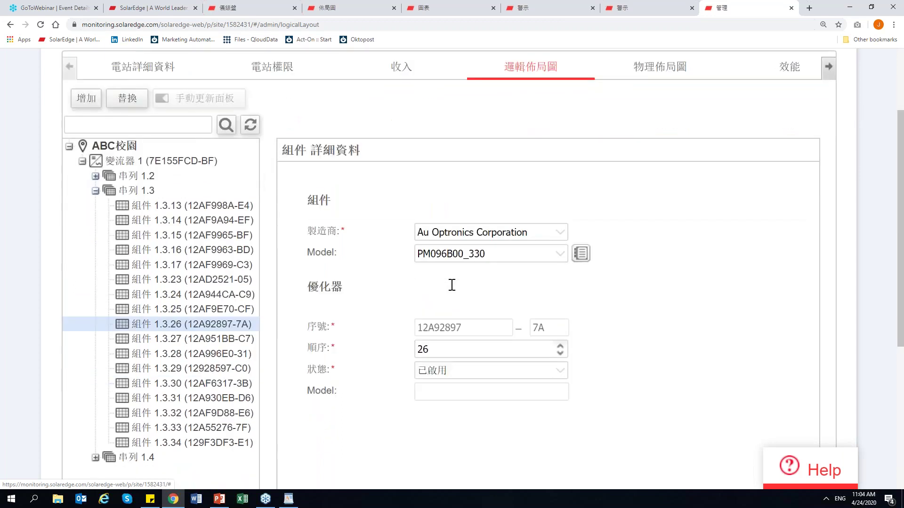
# Check the replacement history (更換紀錄) of module 1.3.26, close it, and review the module's remaining details
pyautogui.click(357, 400)
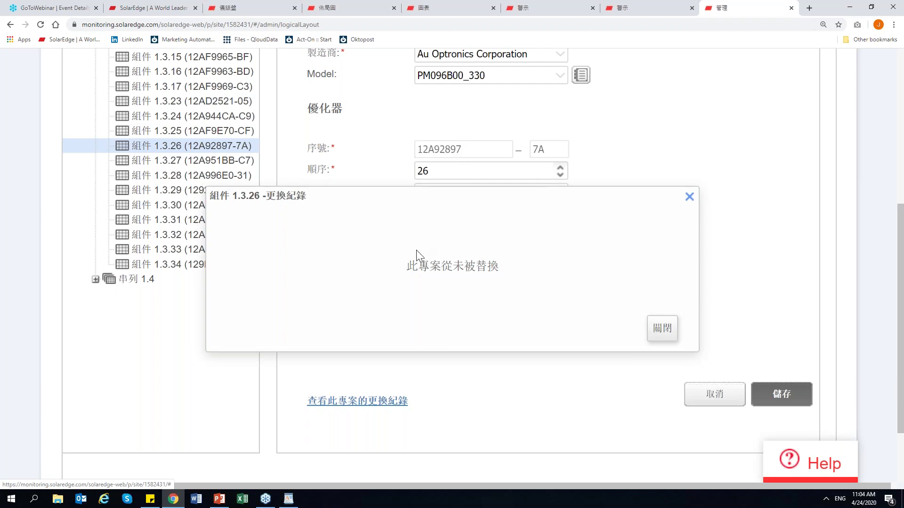
pyautogui.click(661, 339)
pyautogui.scroll(3, 486, 320)
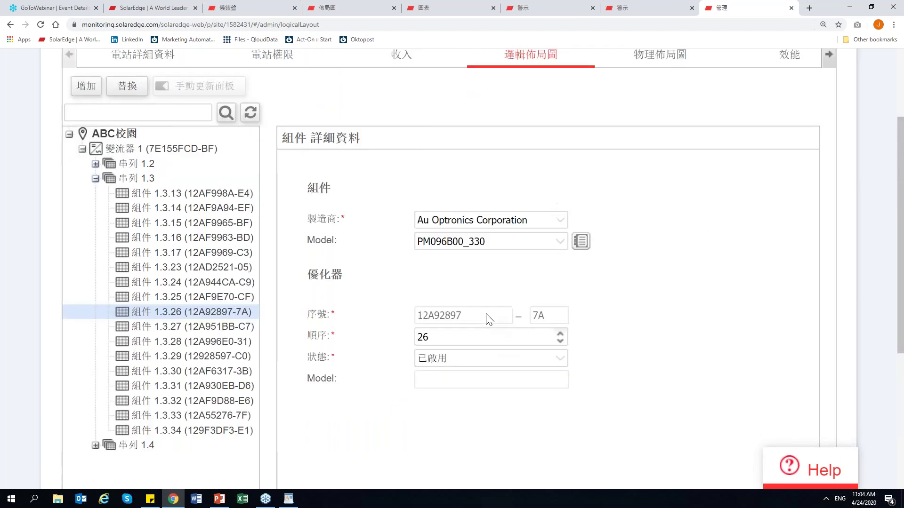
pyautogui.scroll(-4, 589, 372)
pyautogui.scroll(5, 477, 329)
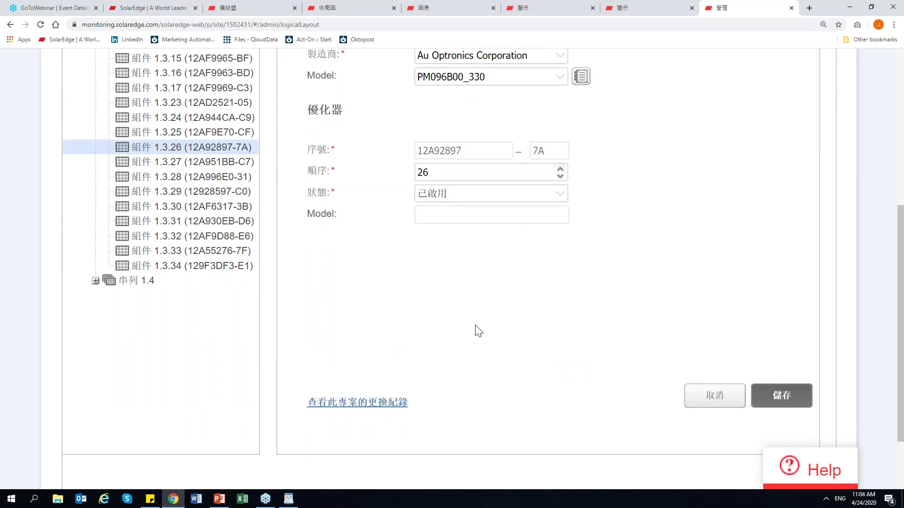
pyautogui.scroll(1, 525, 227)
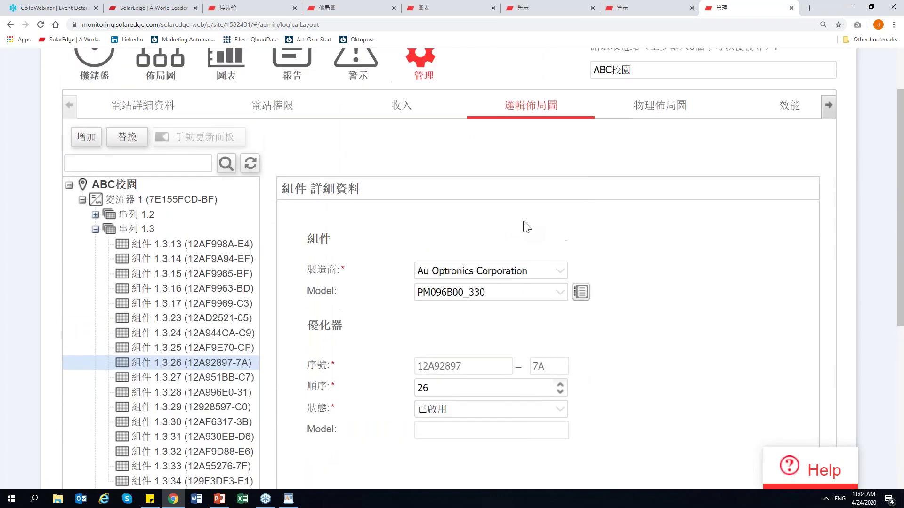
# Open the site's published physical layout (物理佈局圖) for editing and dismiss the editor's welcome guide
pyautogui.click(663, 134)
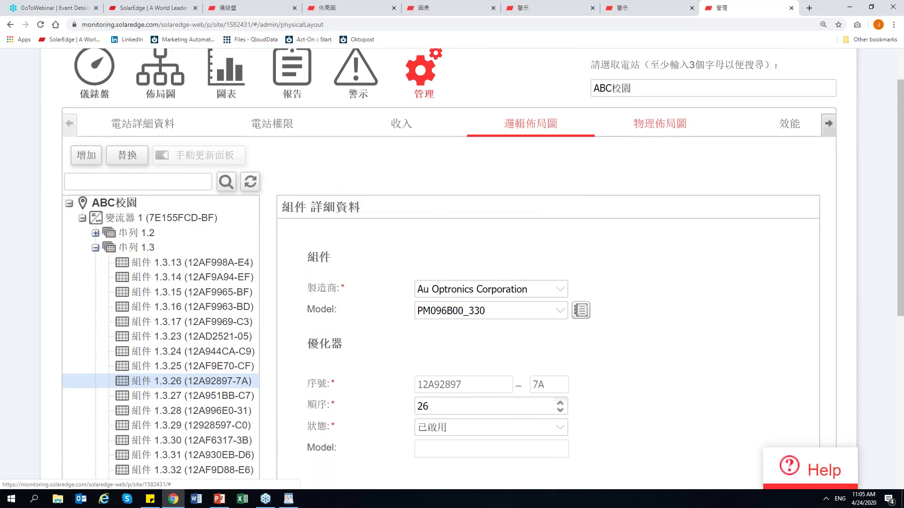
pyautogui.scroll(-5, 414, 289)
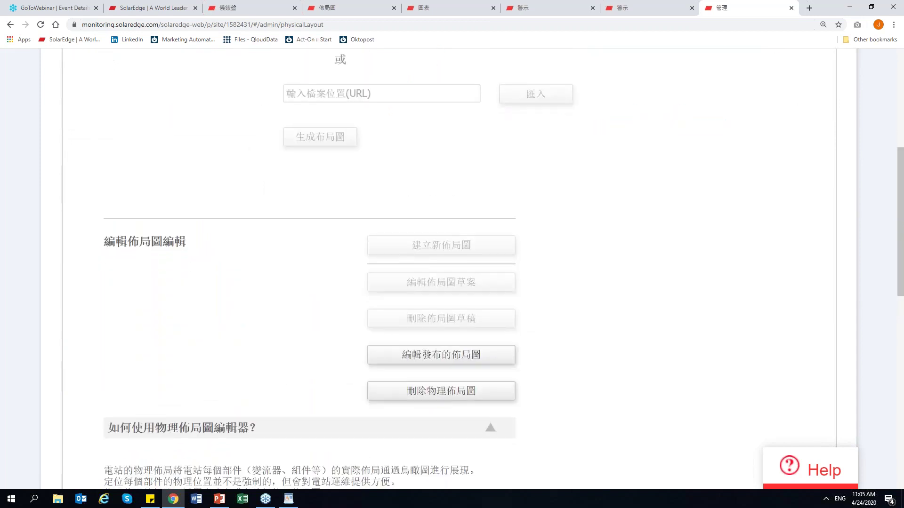
pyautogui.click(435, 360)
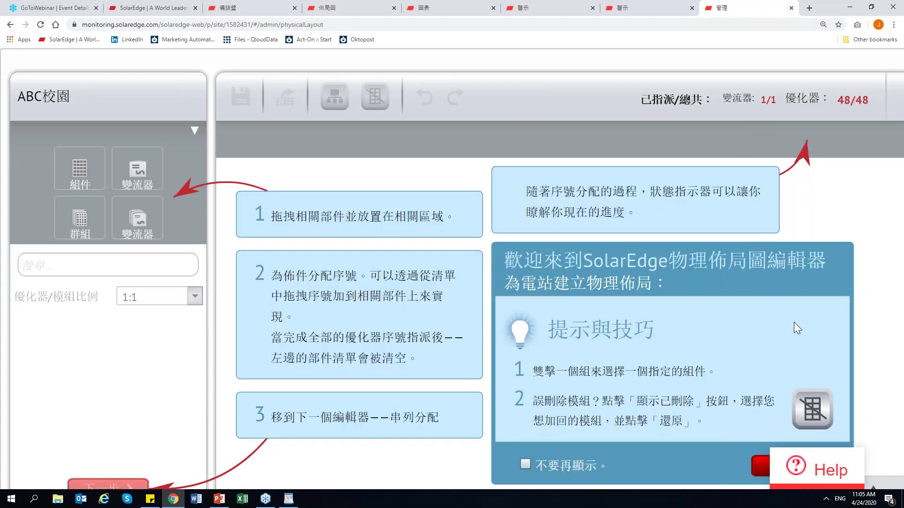
pyautogui.click(762, 468)
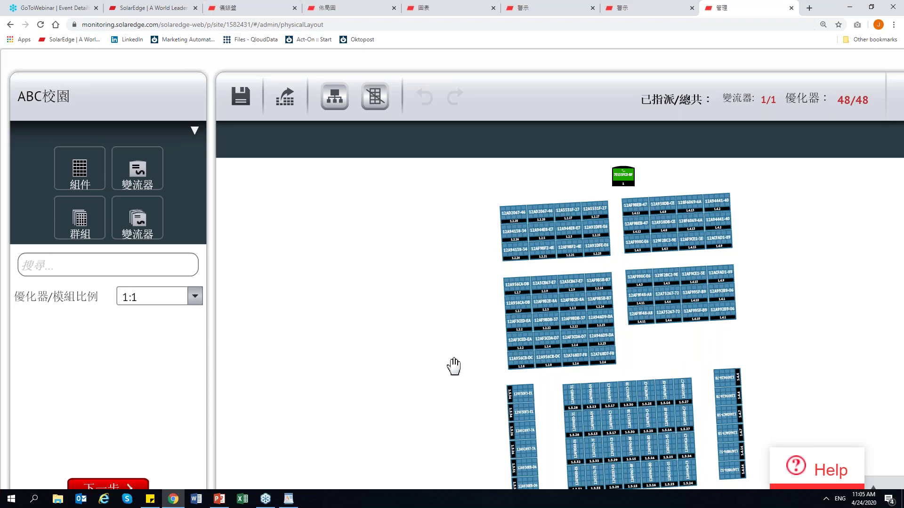
# Move the upper-left module group away from the other arrays, to the lower left in the physical layout
pyautogui.moveTo(541, 236); pyautogui.dragTo(384, 365)
pyautogui.scroll(-3, 384, 365)
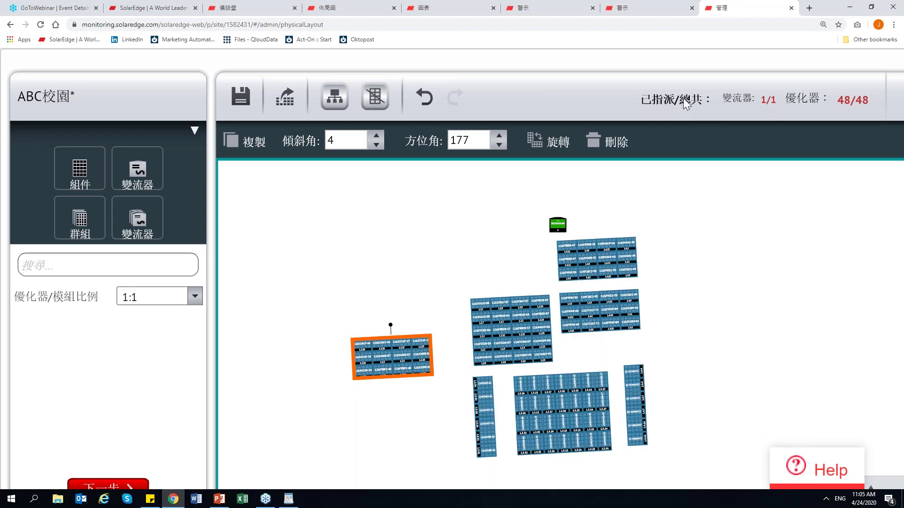
pyautogui.press('Escape')
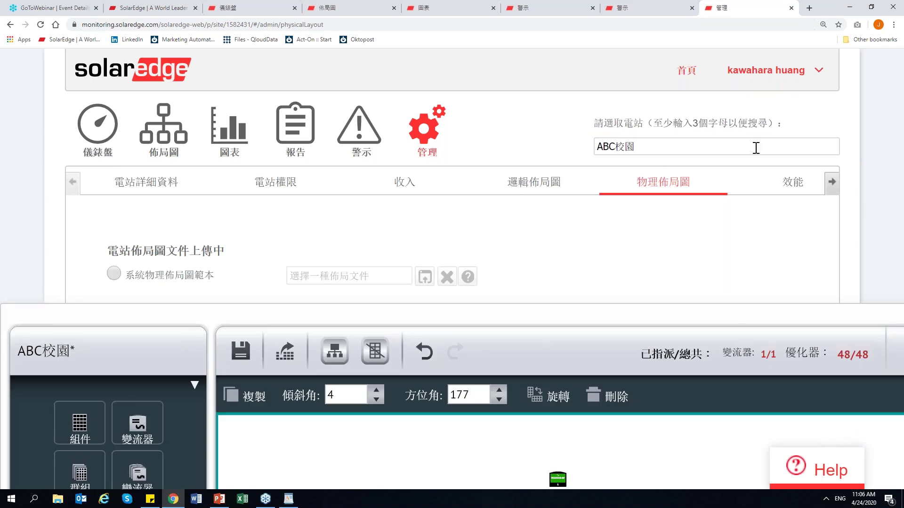
# Show the inverter kWh/kWp settings on the performance page (效能), moving the overlapping layout editor out of the way
pyautogui.click(781, 197)
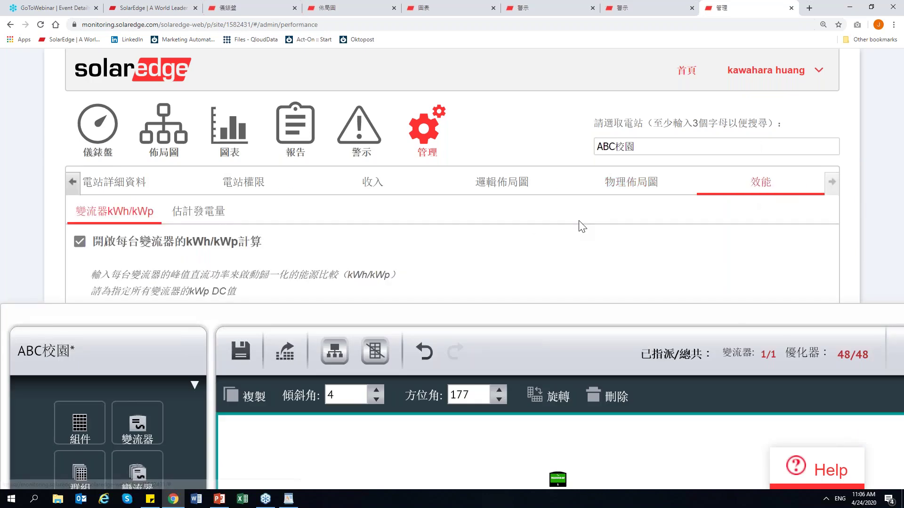
pyautogui.moveTo(710, 321); pyautogui.dragTo(616, 172)
pyautogui.click(589, 151)
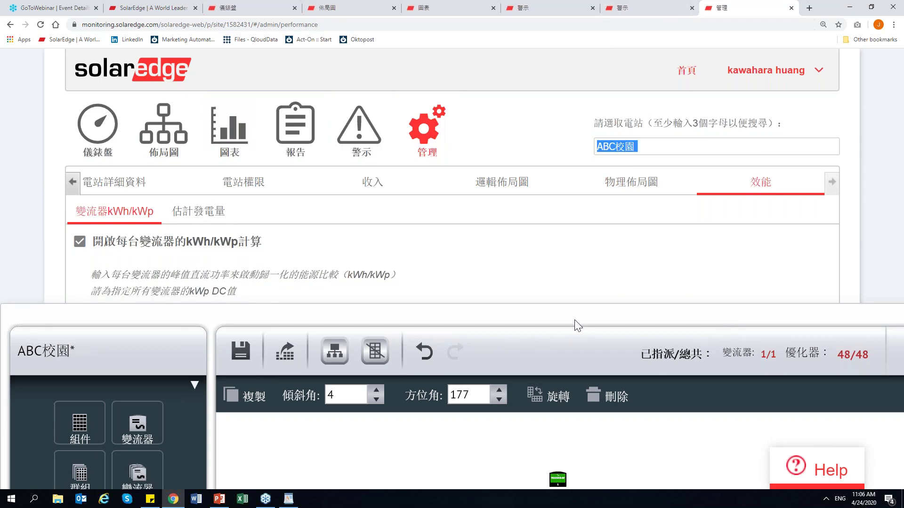
pyautogui.moveTo(574, 313); pyautogui.dragTo(273, 227)
pyautogui.moveTo(565, 217); pyautogui.dragTo(265, 95)
pyautogui.moveTo(494, 102); pyautogui.dragTo(685, 480)
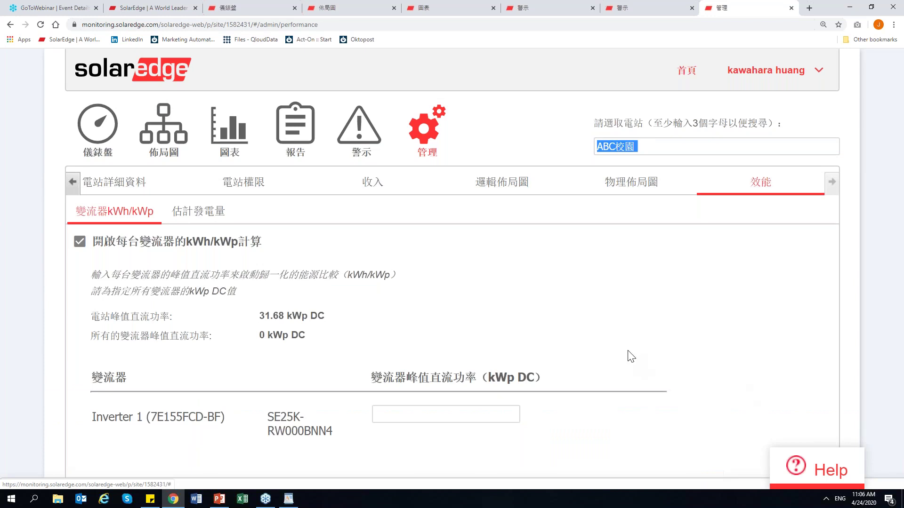
pyautogui.click(592, 312)
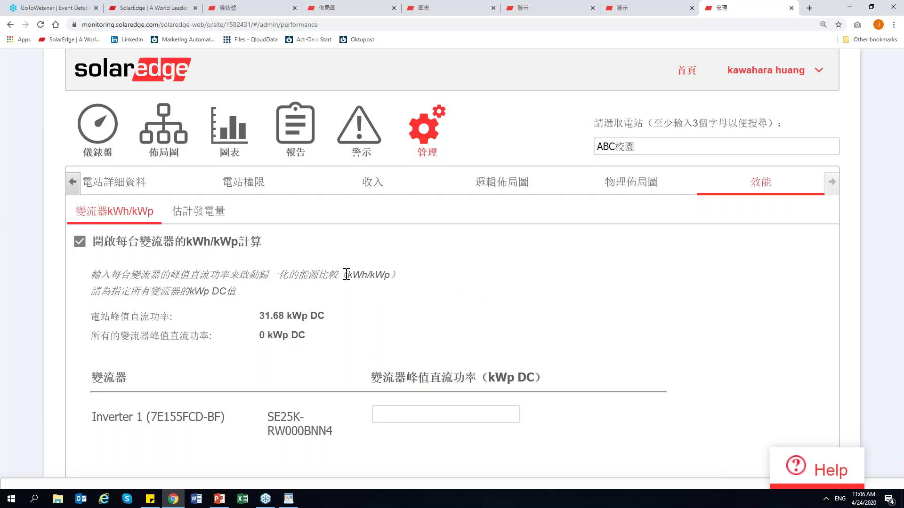
# Enable estimated energy (估計發電量) in the performance settings and compare its monthly fields with the dashboard's comparative energy chart (比較電量)
pyautogui.click(208, 213)
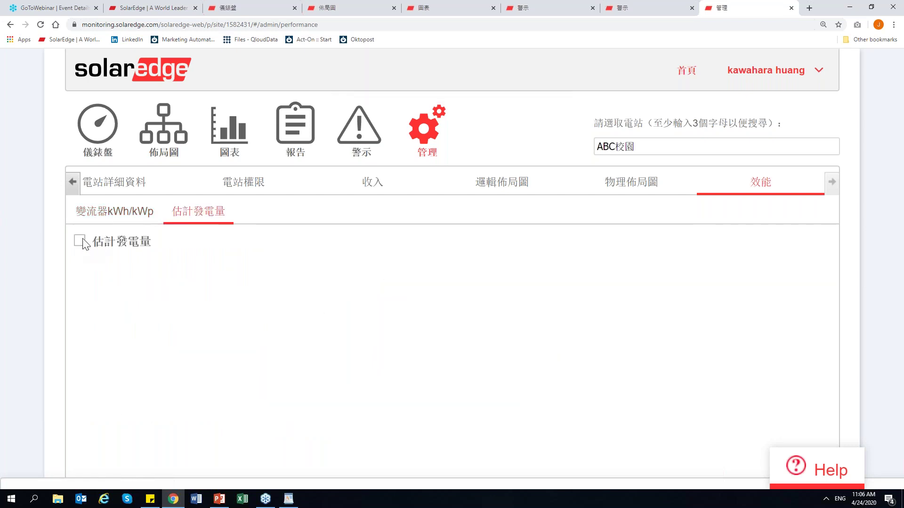
pyautogui.click(80, 241)
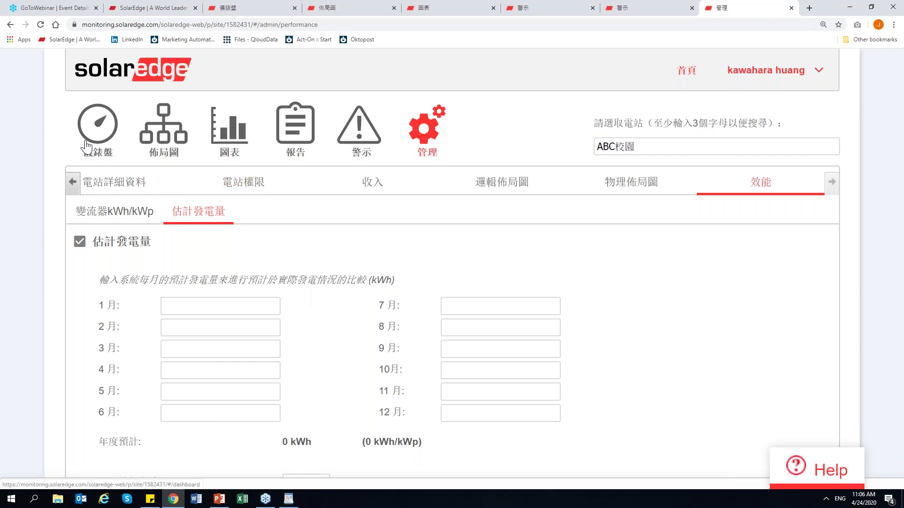
pyautogui.click(228, 7)
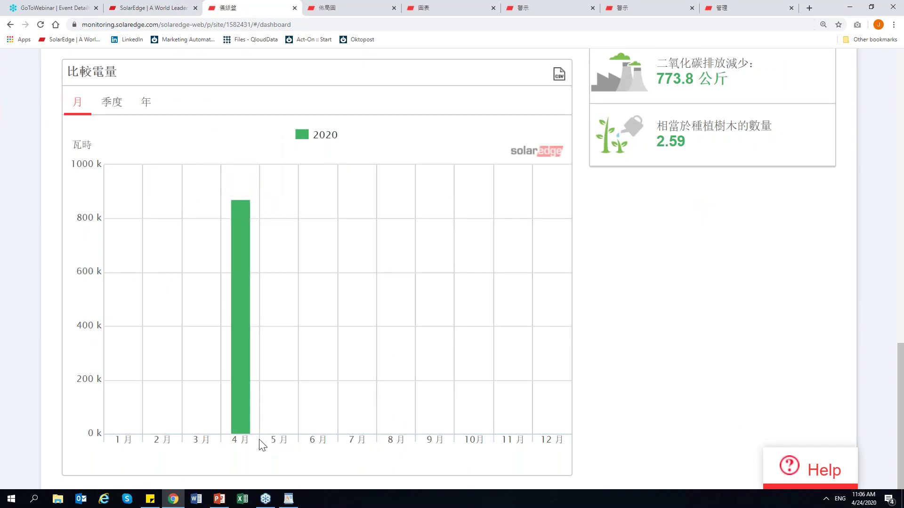
pyautogui.moveTo(249, 223)
pyautogui.click(752, 7)
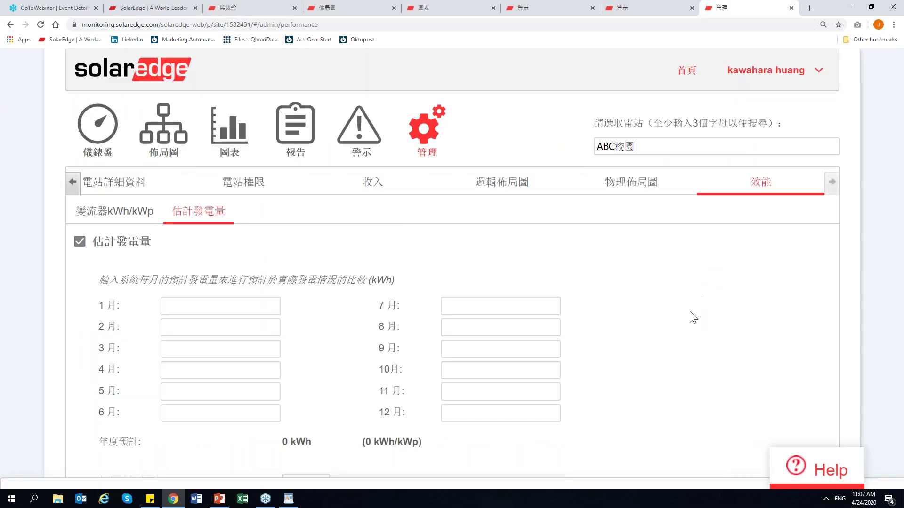